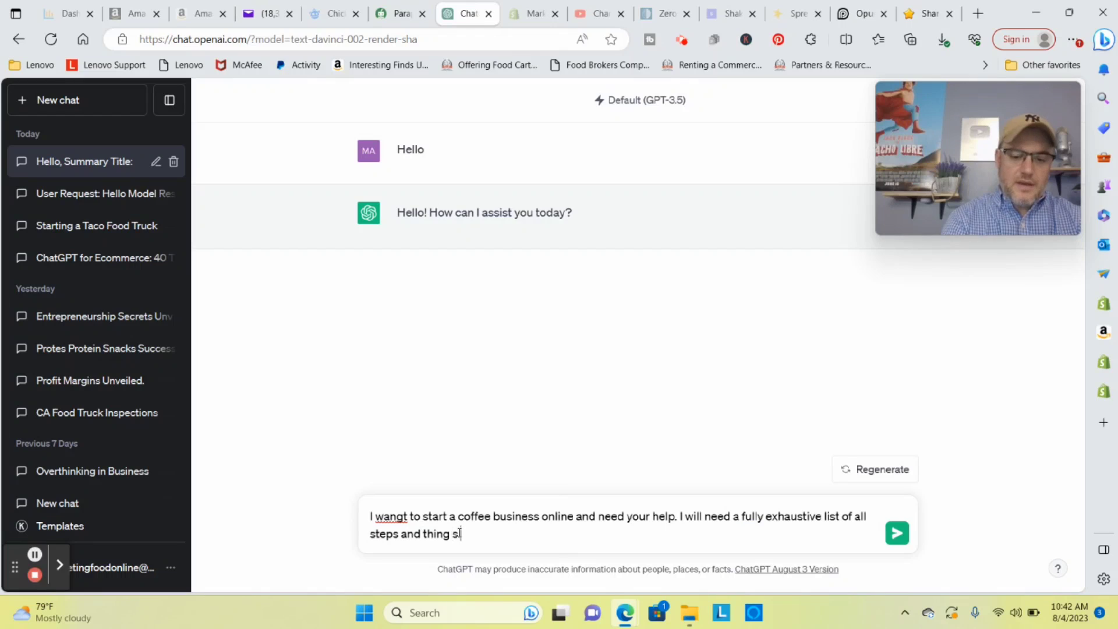
Finish the coffee business prompt with "need to know and do to make this happen:".
type("w and do")
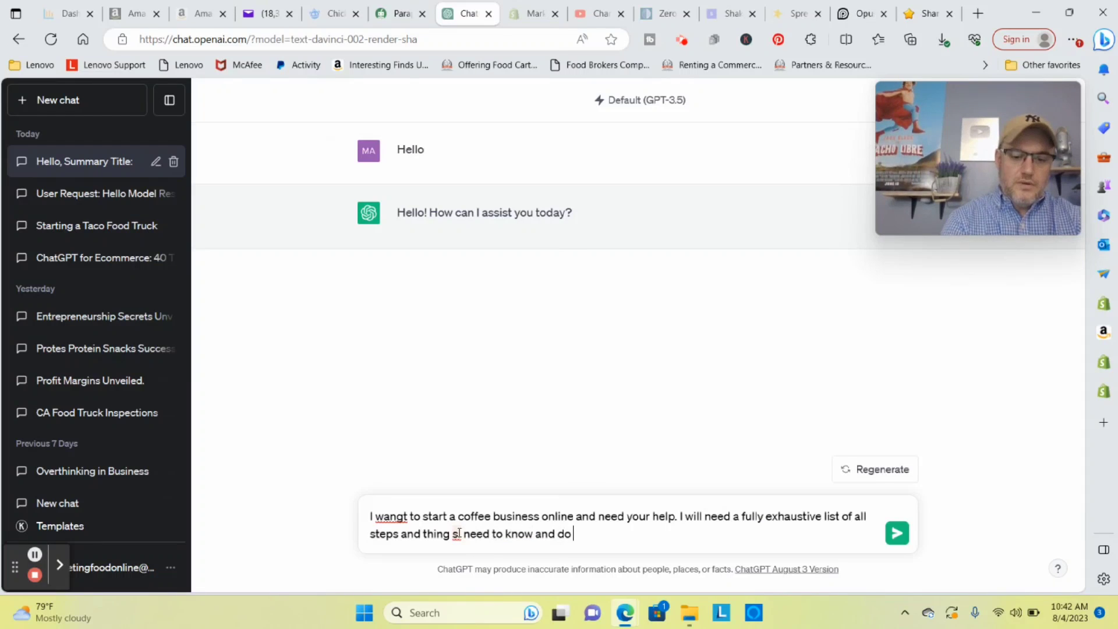
type(" to ")
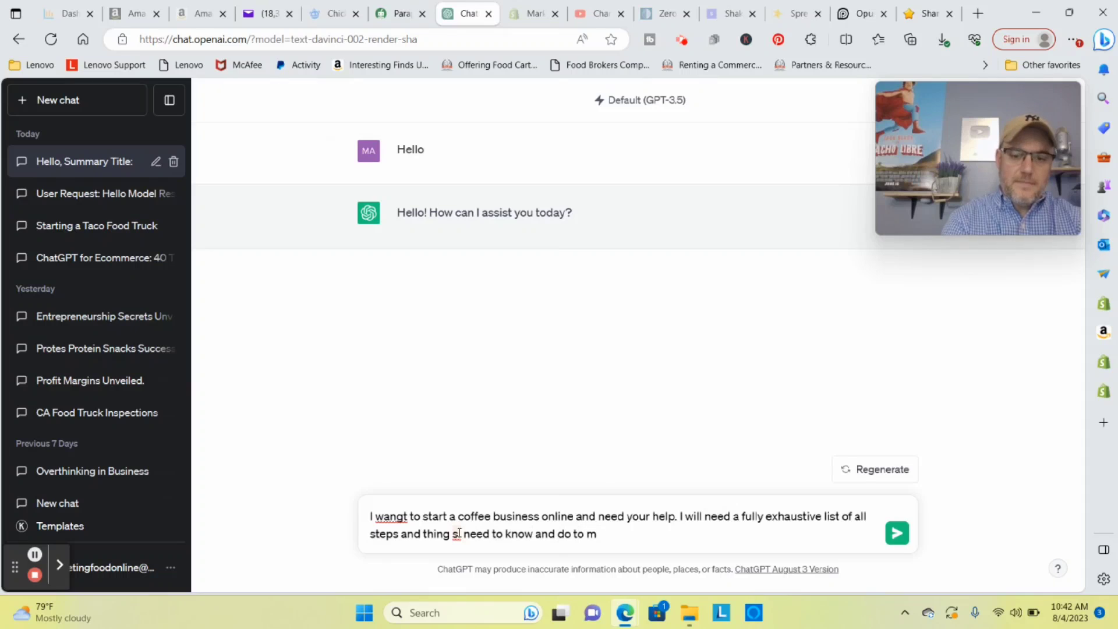
type("make this hap")
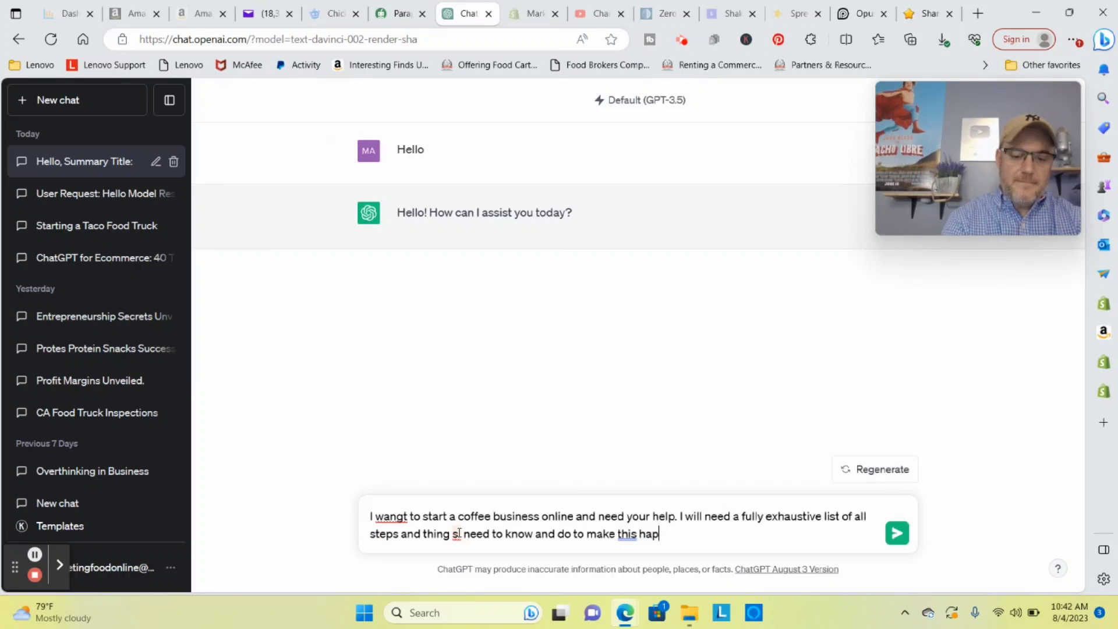
type("pen:")
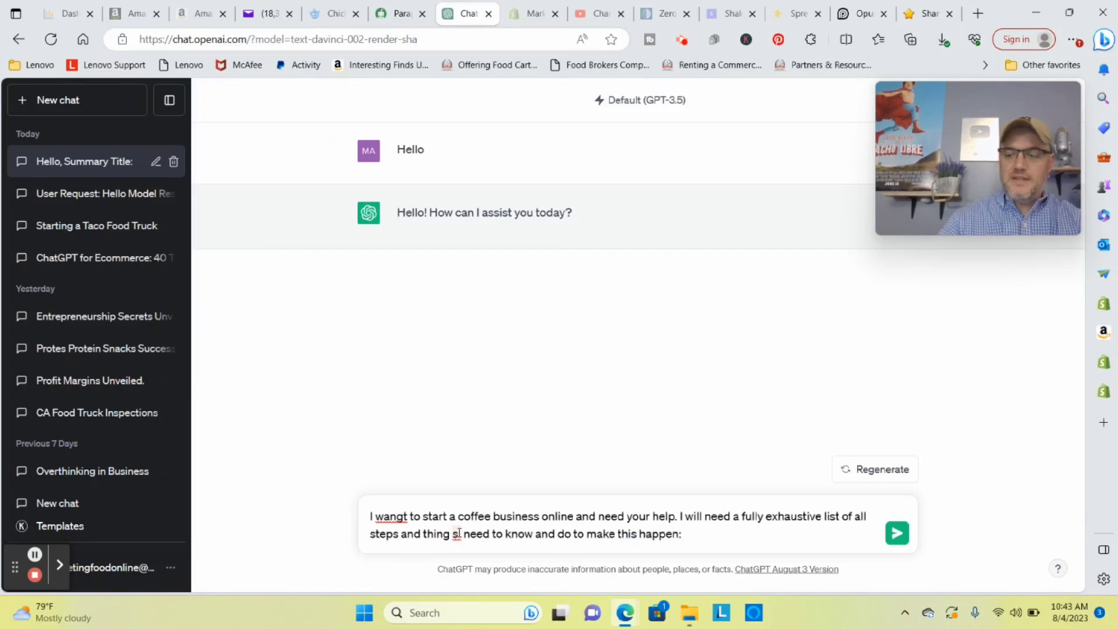
Correct "thing s" to "things" and "wangt" to "want" in the prompt, and send it.
left_click(458, 535)
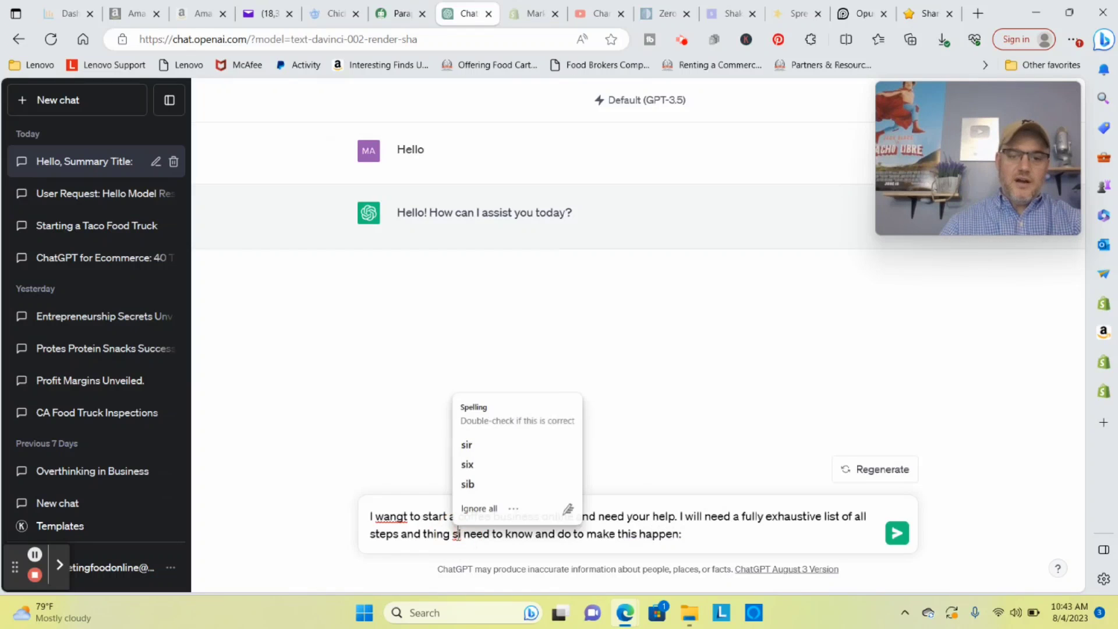
key("Escape")
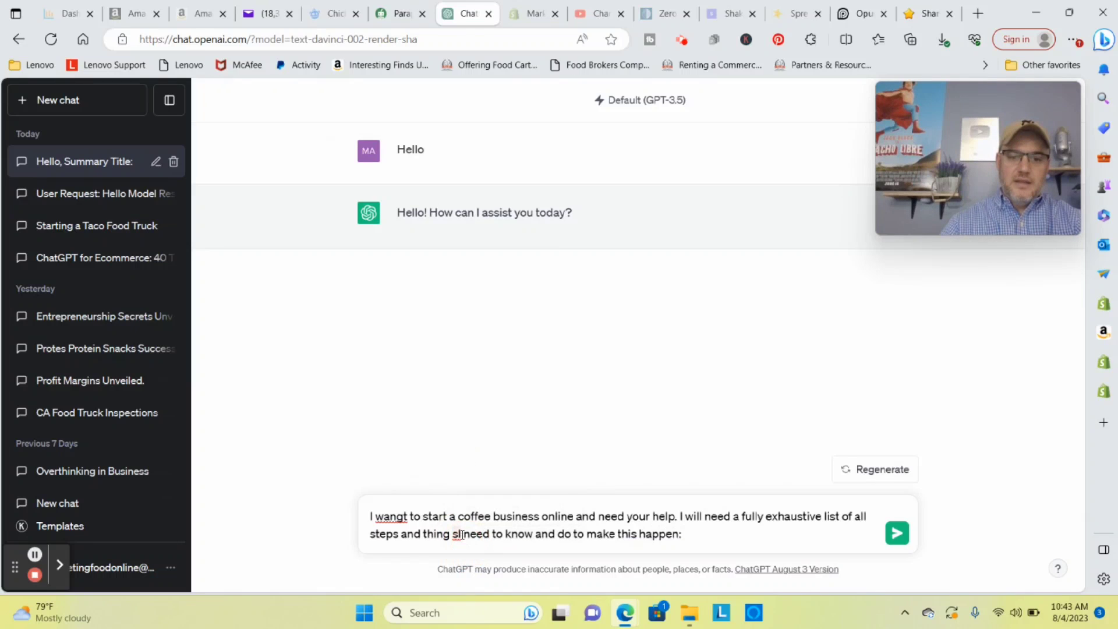
left_click(457, 535)
left_click(457, 535)
left_click(457, 535)
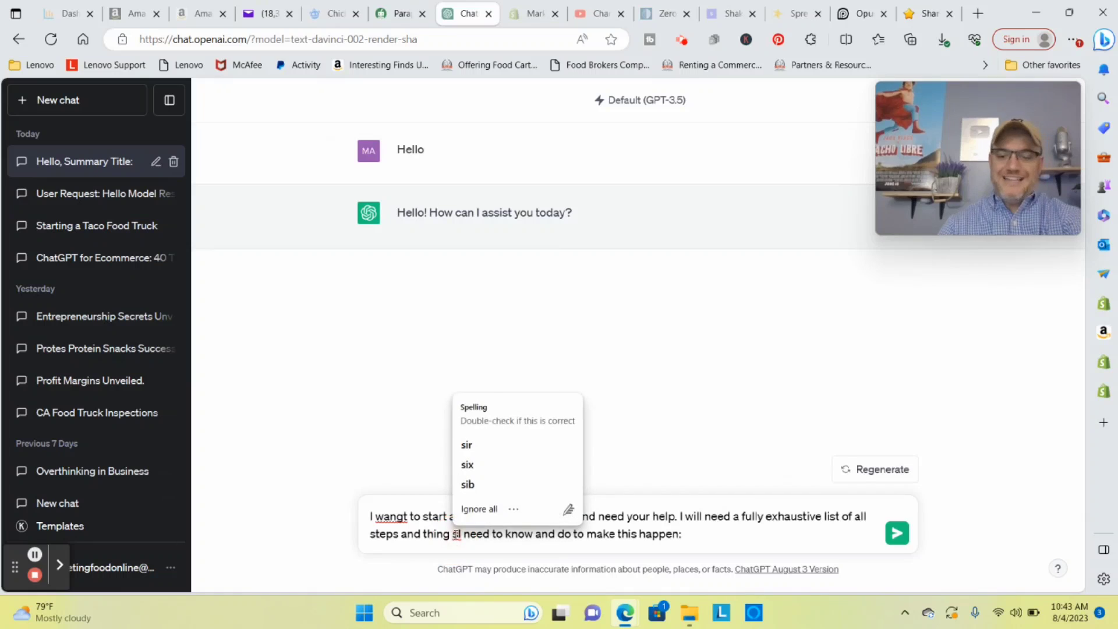
left_click(457, 532)
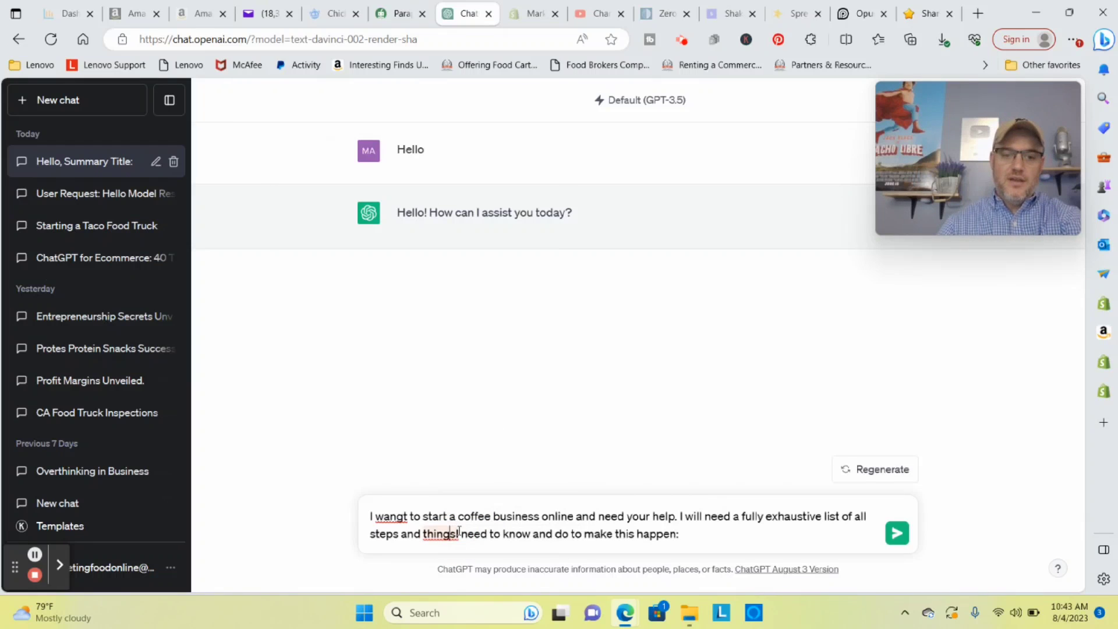
left_click(405, 516)
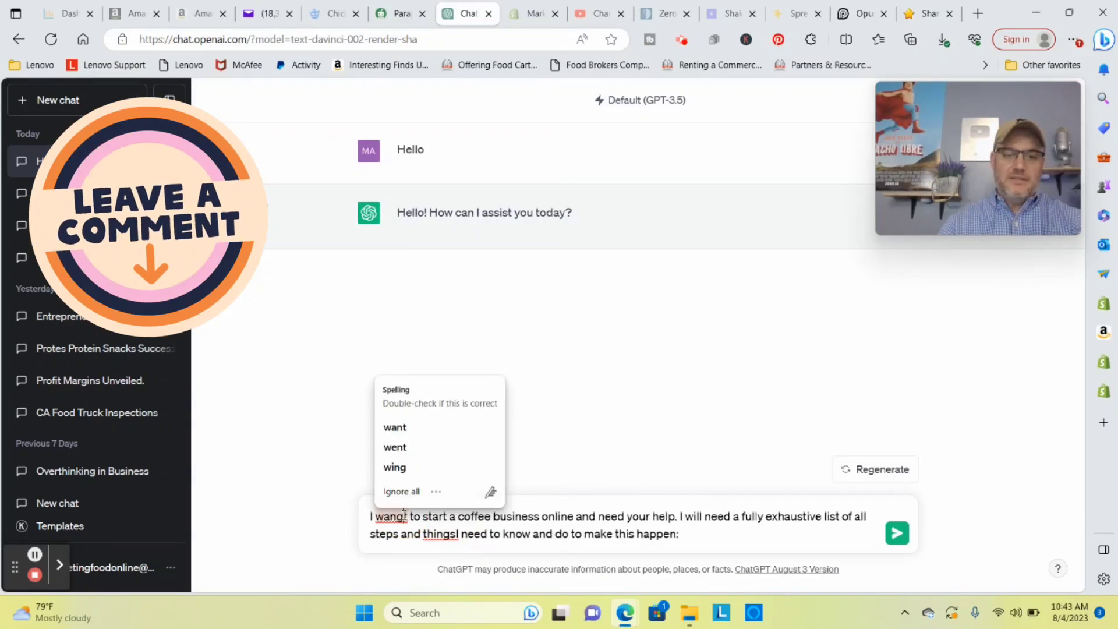
left_click(396, 427)
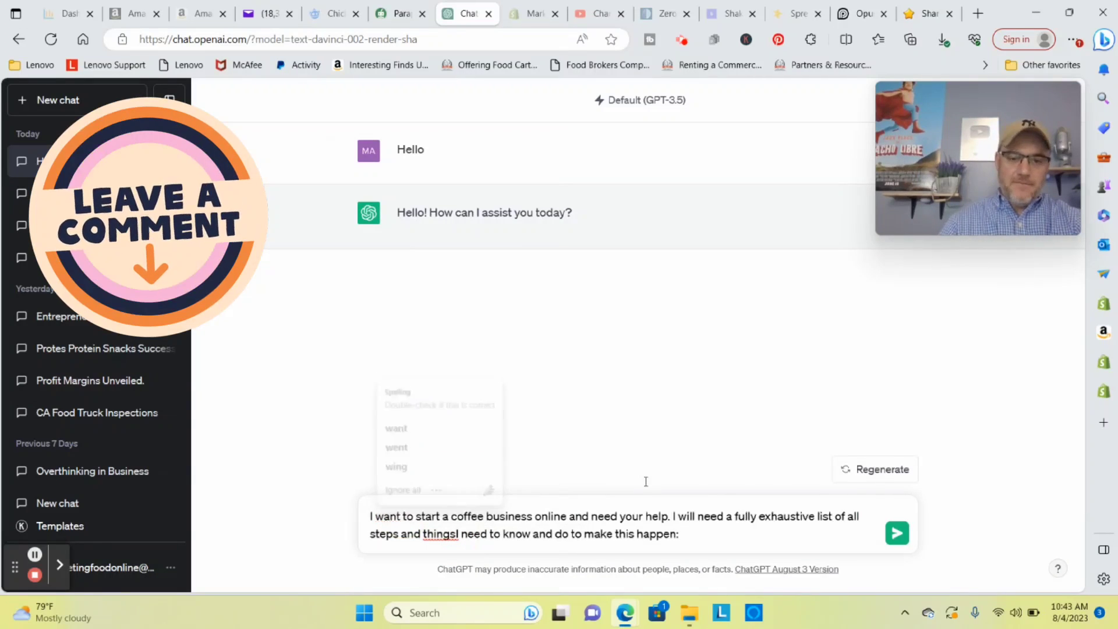
left_click(897, 534)
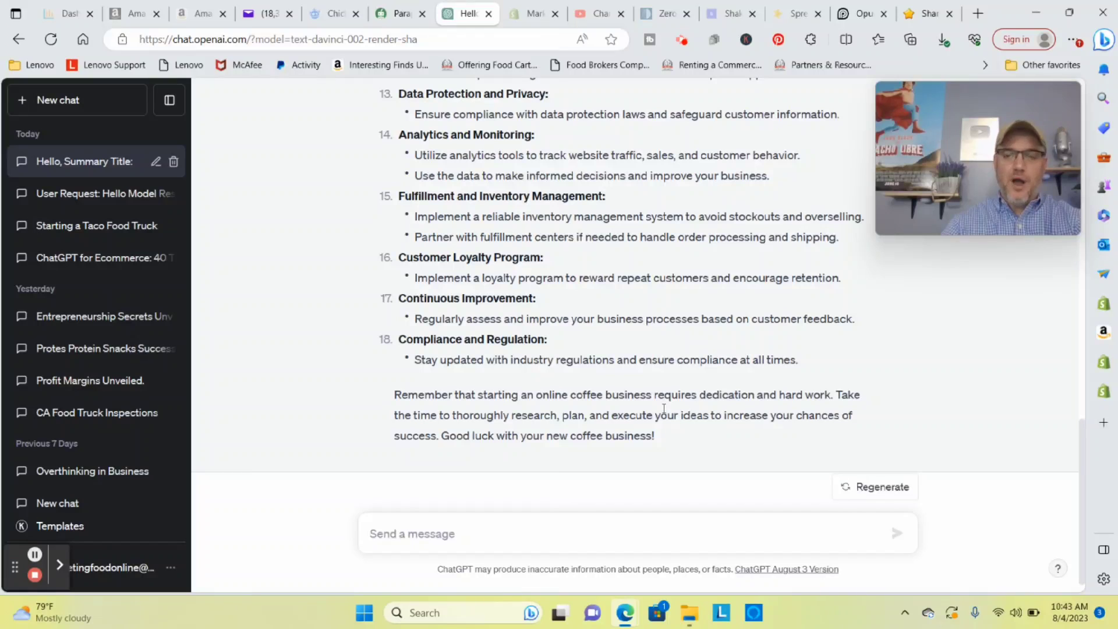
Review the first steps of the coffee business list, from Market Research through E-commerce Platform, highlighting headings while reading.
scroll(637, 402, "up", 15)
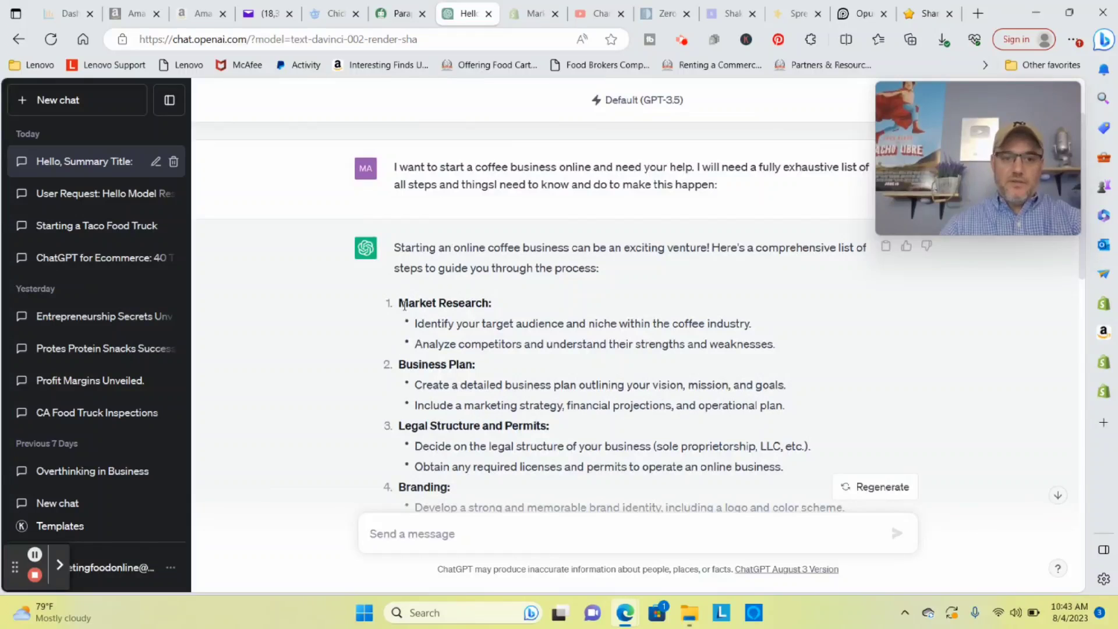
scroll(451, 318, "down", 1)
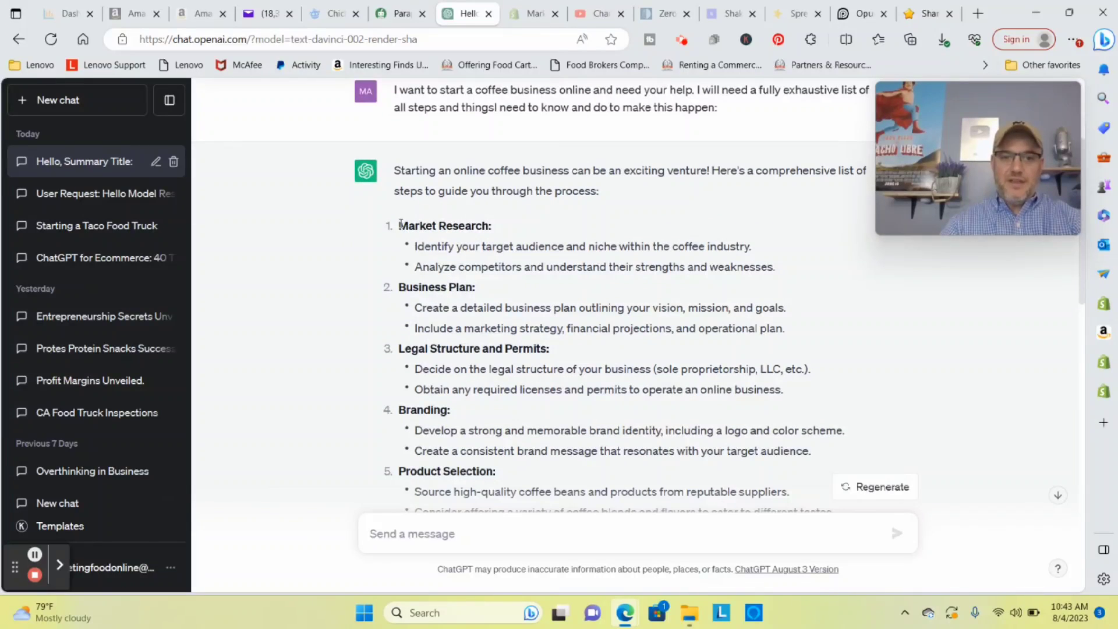
left_click_drag(401, 224, 499, 220)
scroll(509, 254, "down", 1)
left_click_drag(399, 211, 480, 215)
scroll(460, 241, "down", 1)
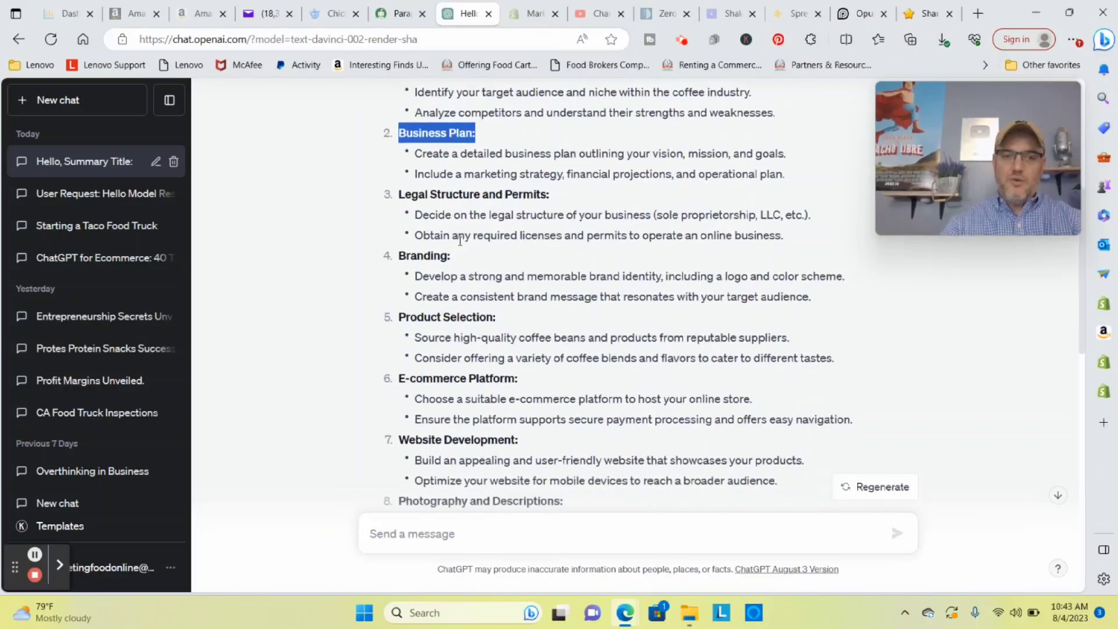
left_click_drag(401, 194, 550, 196)
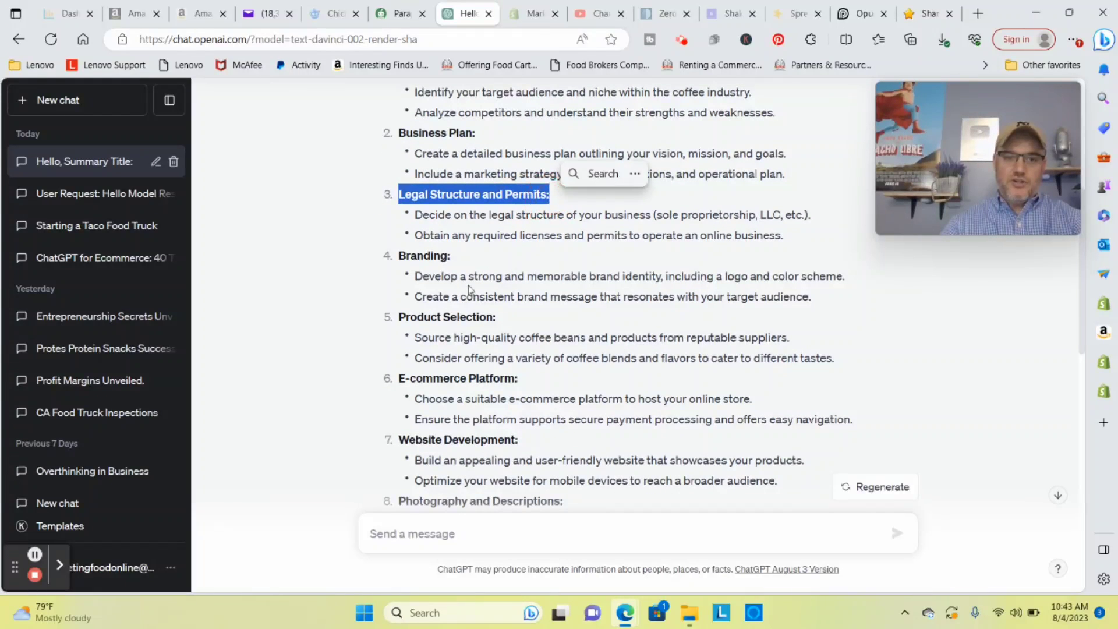
left_click_drag(398, 256, 481, 258)
scroll(481, 258, "down", 1)
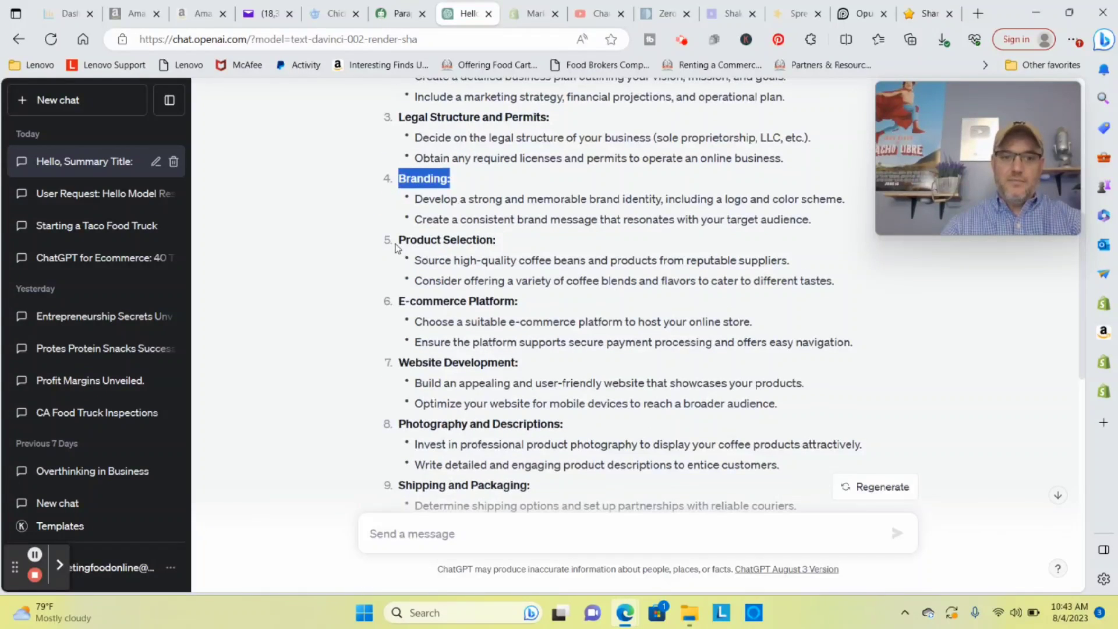
left_click_drag(399, 239, 505, 239)
scroll(446, 228, "down", 1)
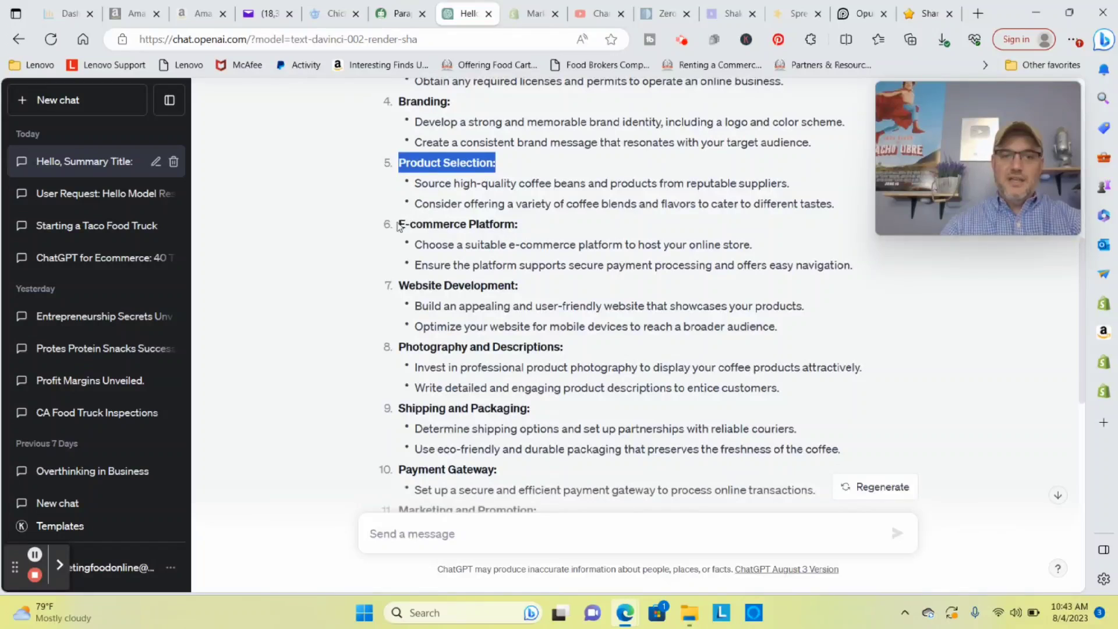
mouse_move(399, 227)
left_mouse_down()
mouse_move(567, 204)
mouse_move(399, 225)
left_mouse_up()
left_click(366, 269)
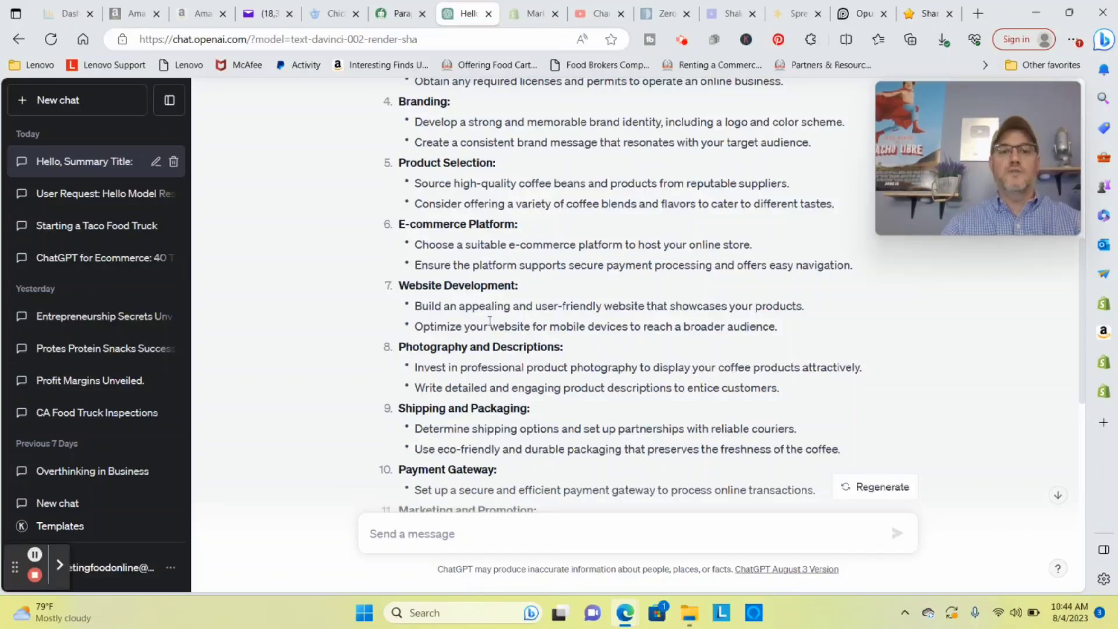
Review the remaining steps of the list, from Website Development through Compliance and Regulation, highlighting key headings.
left_click_drag(386, 284, 529, 283)
scroll(476, 301, "down", 1)
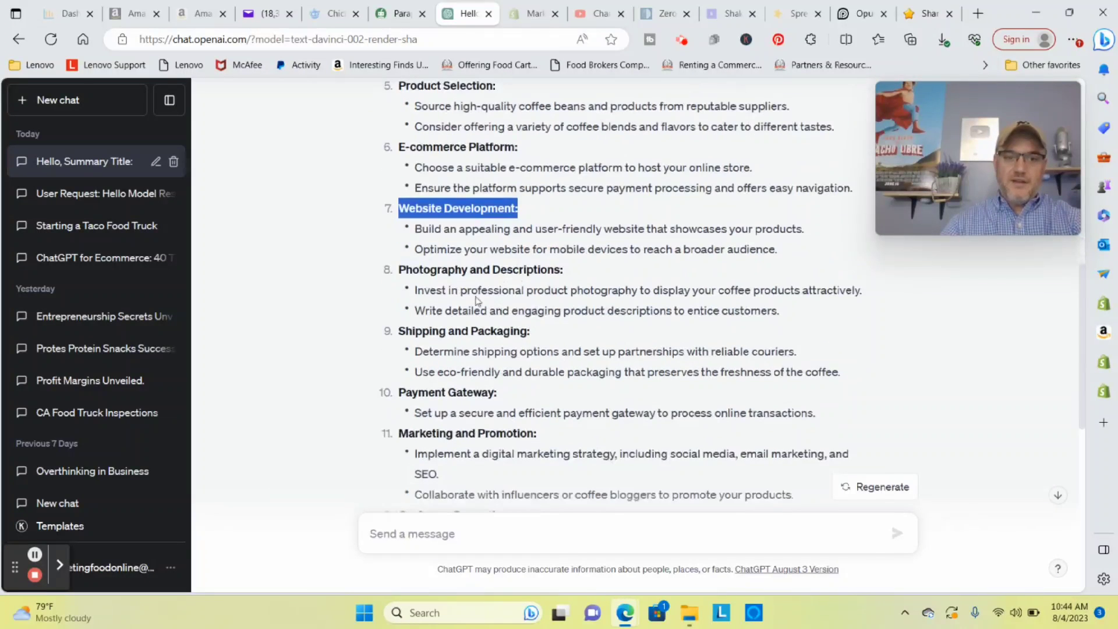
scroll(442, 283, "down", 1)
left_click_drag(397, 254, 531, 254)
scroll(497, 291, "down", 1)
left_click_drag(399, 238, 517, 237)
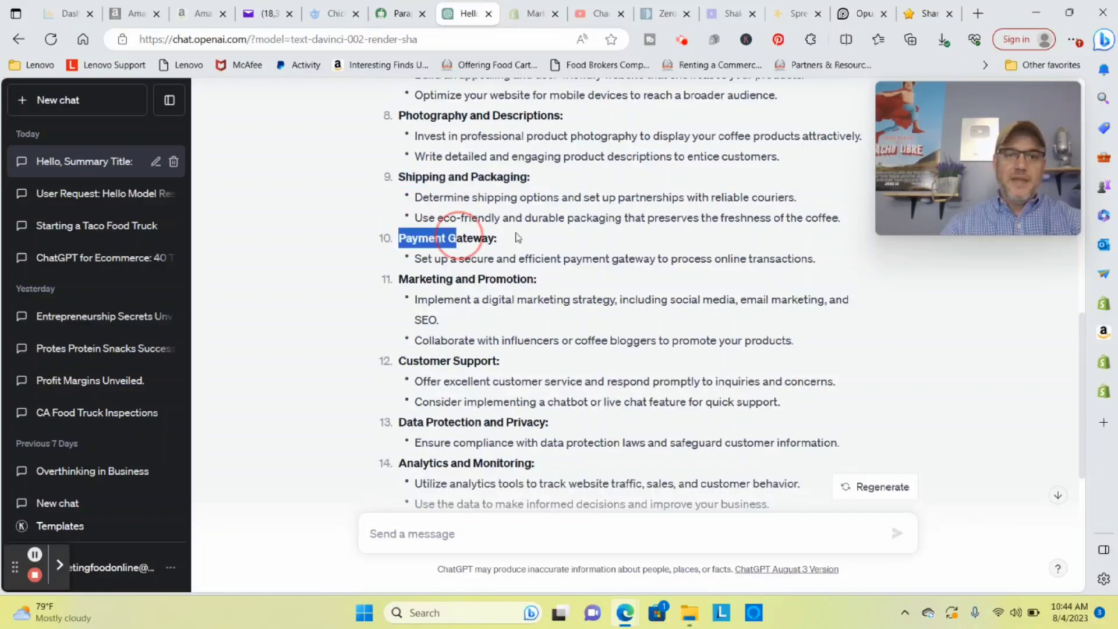
scroll(518, 262, "down", 3)
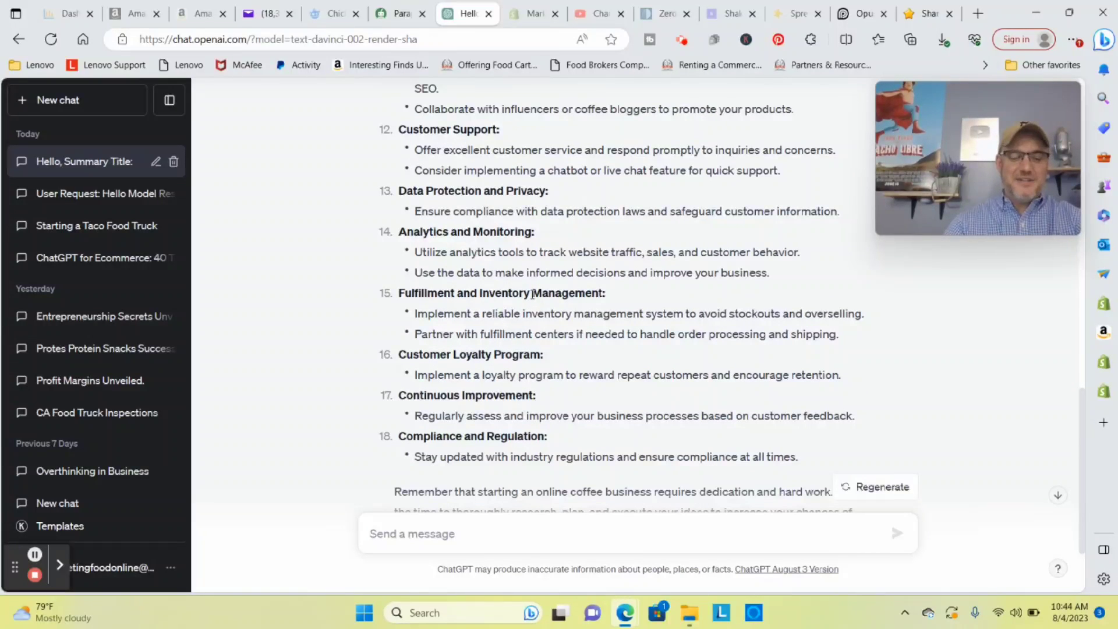
left_click_drag(400, 293, 628, 296)
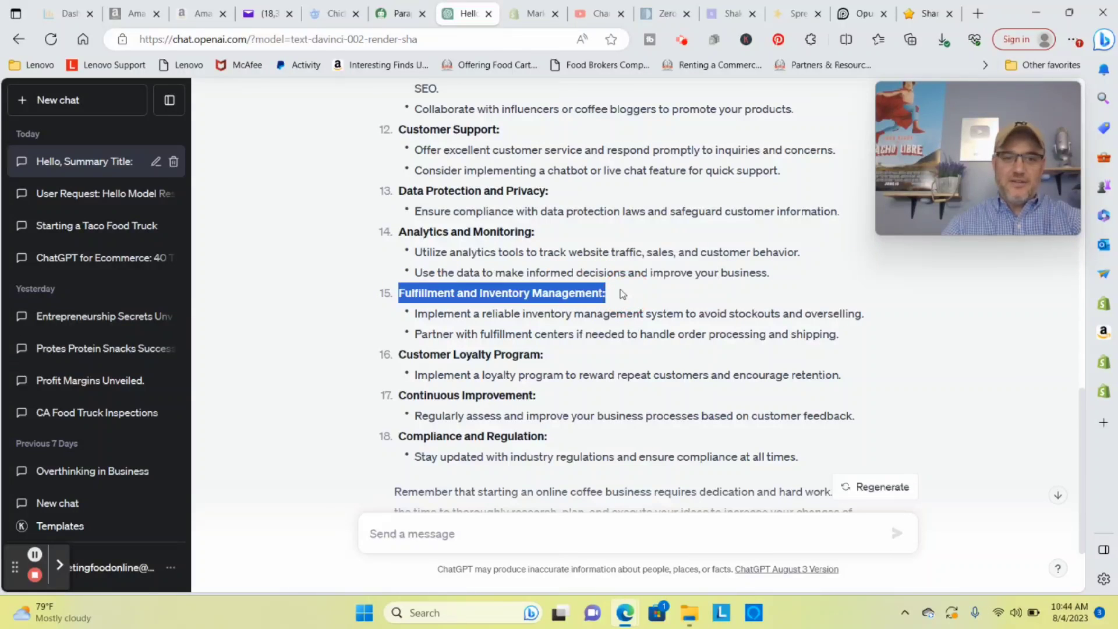
scroll(466, 324, "down", 2)
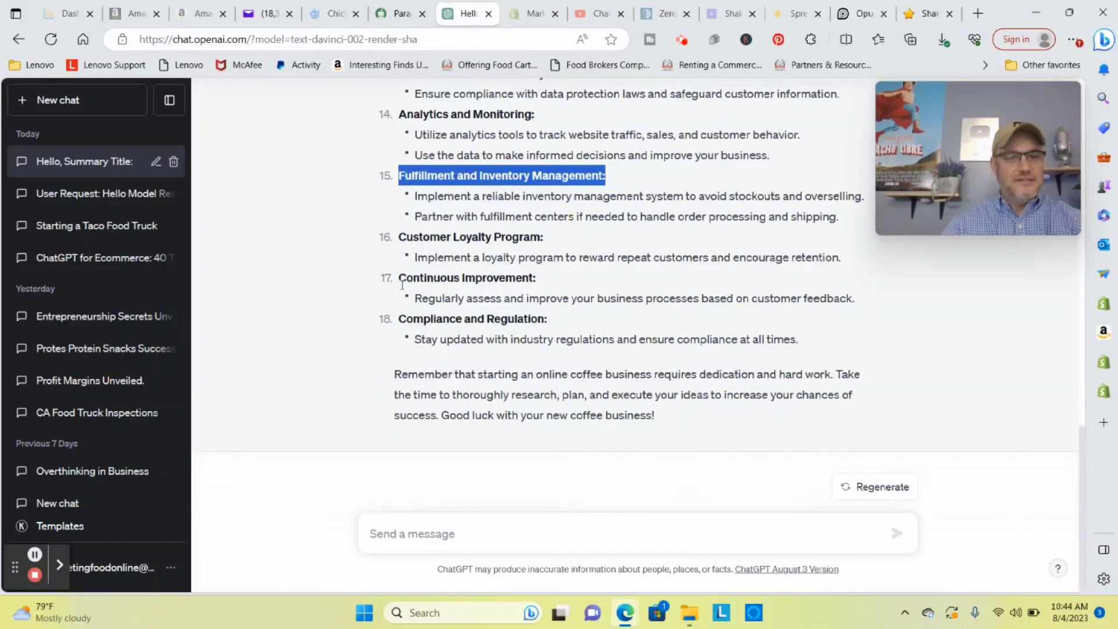
left_click_drag(402, 277, 570, 282)
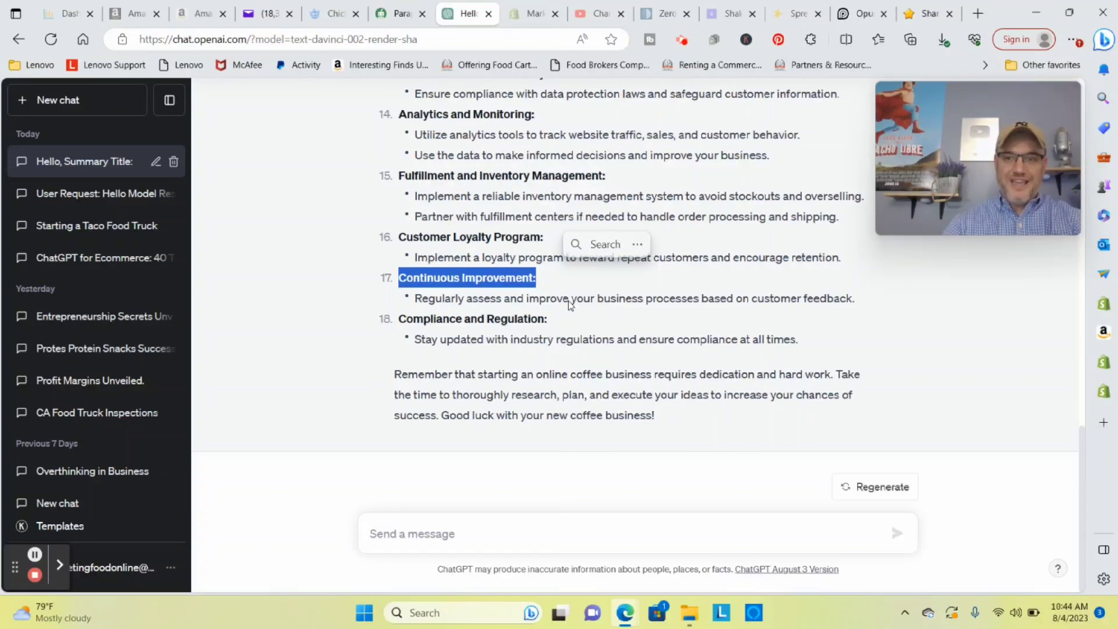
Copy the "Market Research:" heading from the first item of the coffee business list.
scroll(527, 332, "up", 15)
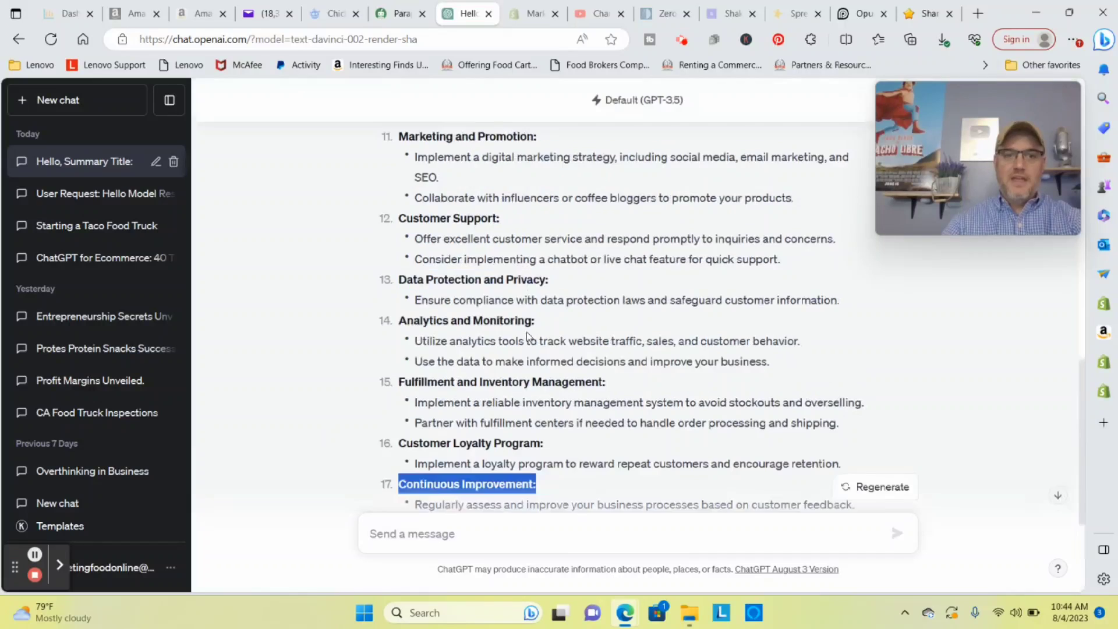
scroll(520, 340, "down", 4)
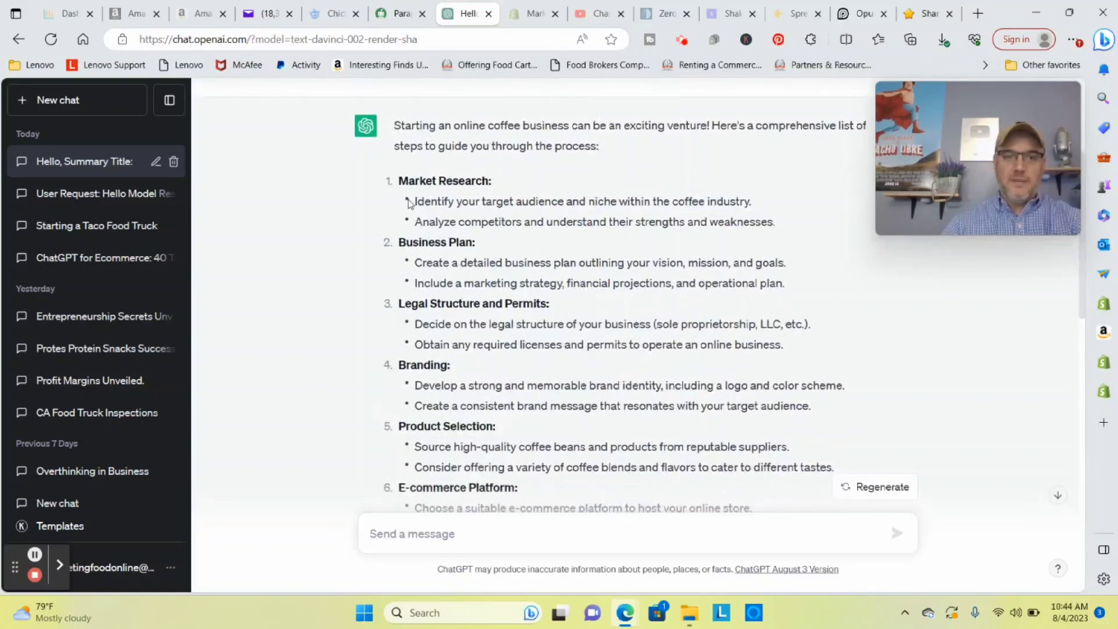
left_click_drag(400, 185, 492, 182)
right_click(491, 180)
left_click(515, 196)
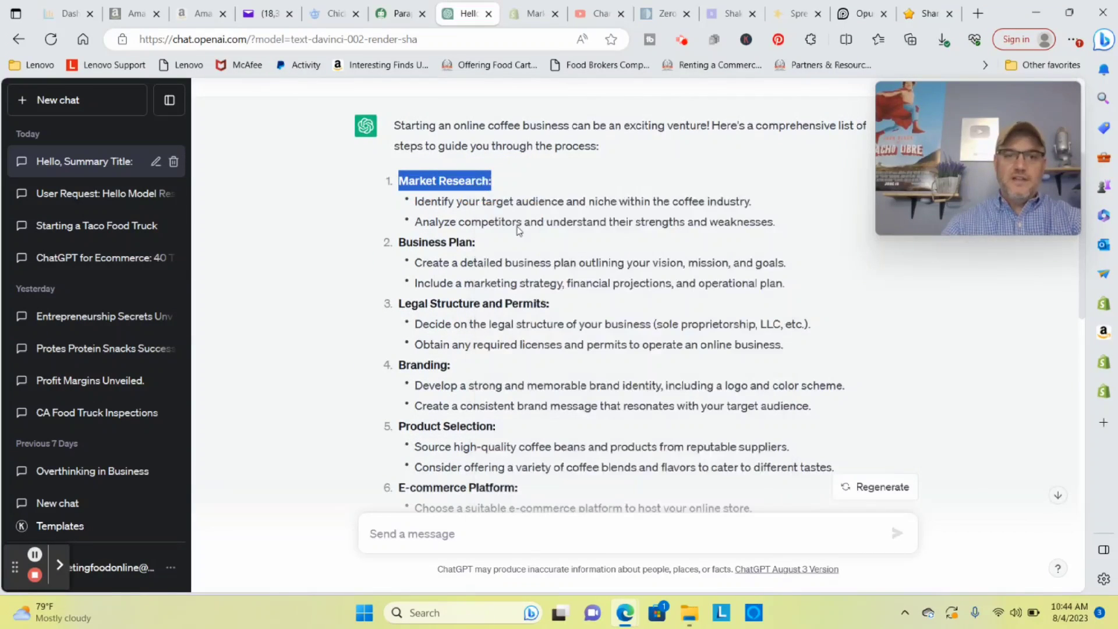
Send the follow-up prompt "Explain this in detail: Market Research:", using the copied heading.
left_click(500, 530)
type("E")
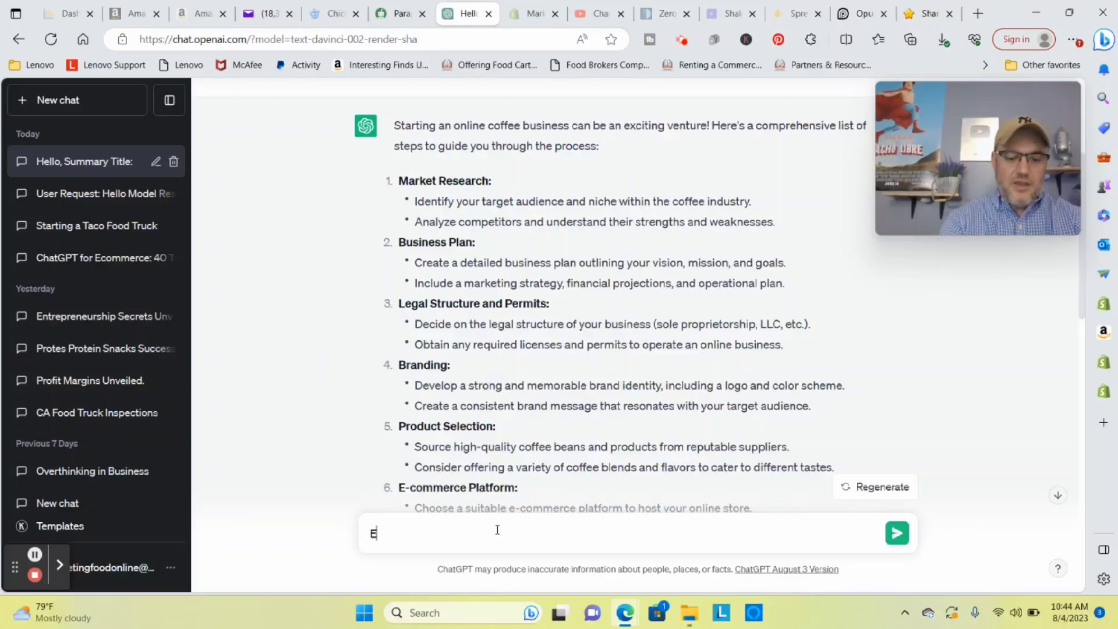
type("xplain this in ")
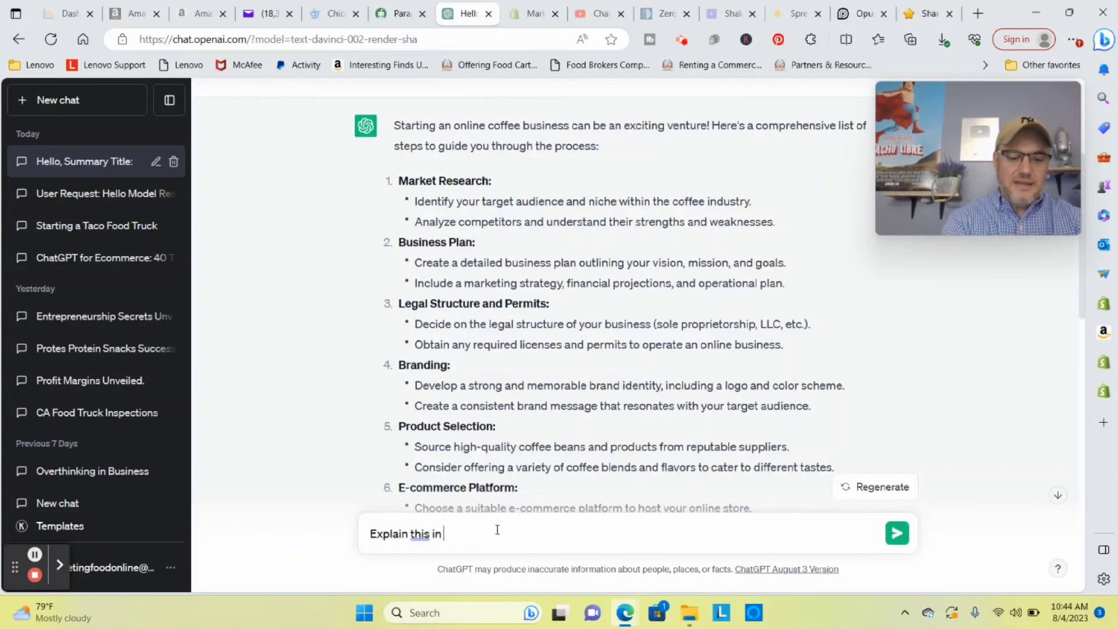
type("detail:")
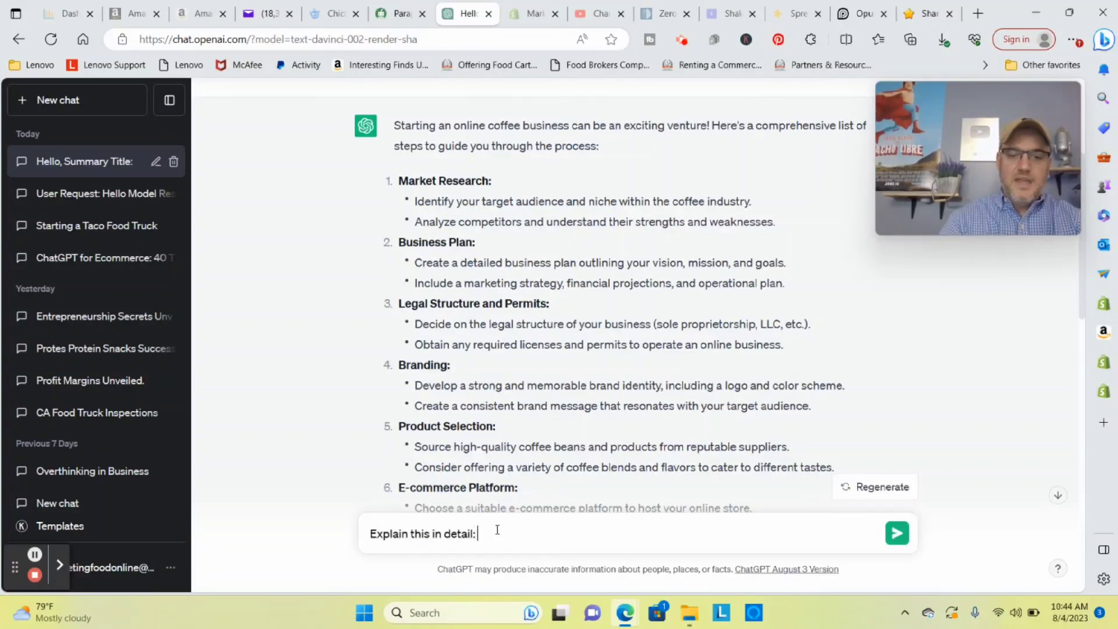
right_click(521, 530)
left_click(605, 389)
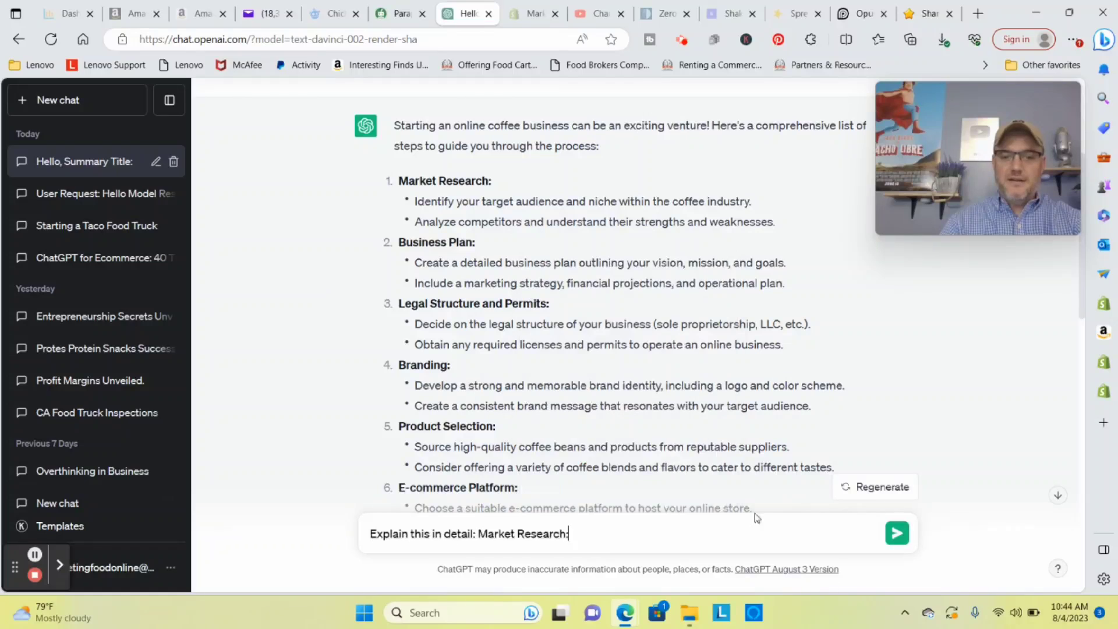
left_click(892, 535)
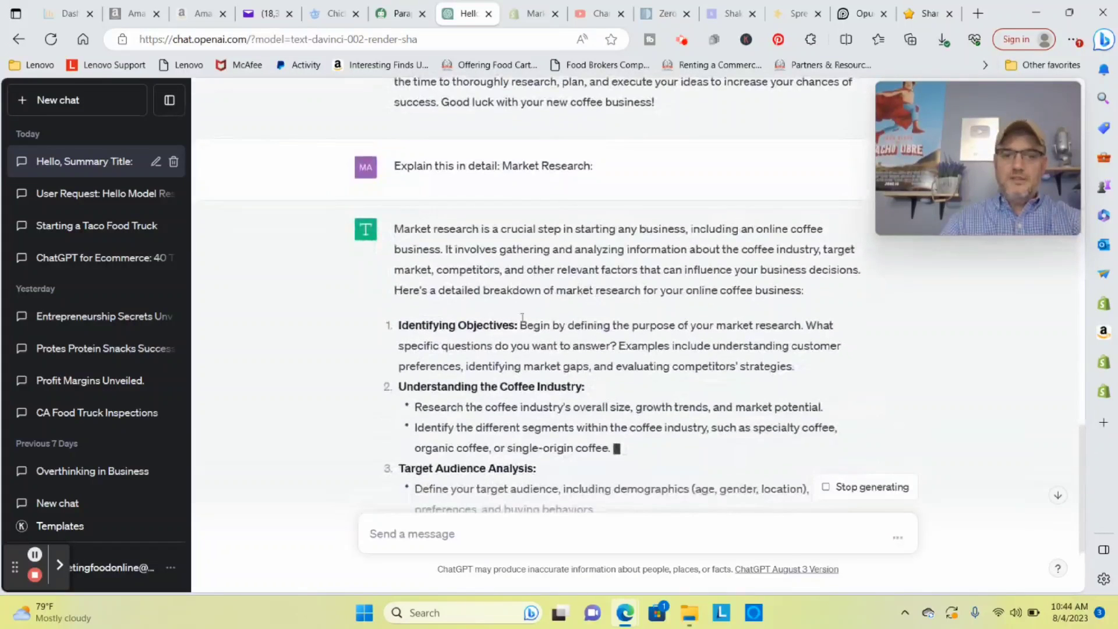
Review the opening sections of the Market Research explanation, highlighting the Identifying Objectives, Understanding the Coffee Industry and Target Audience Analysis headings.
left_click(1057, 496)
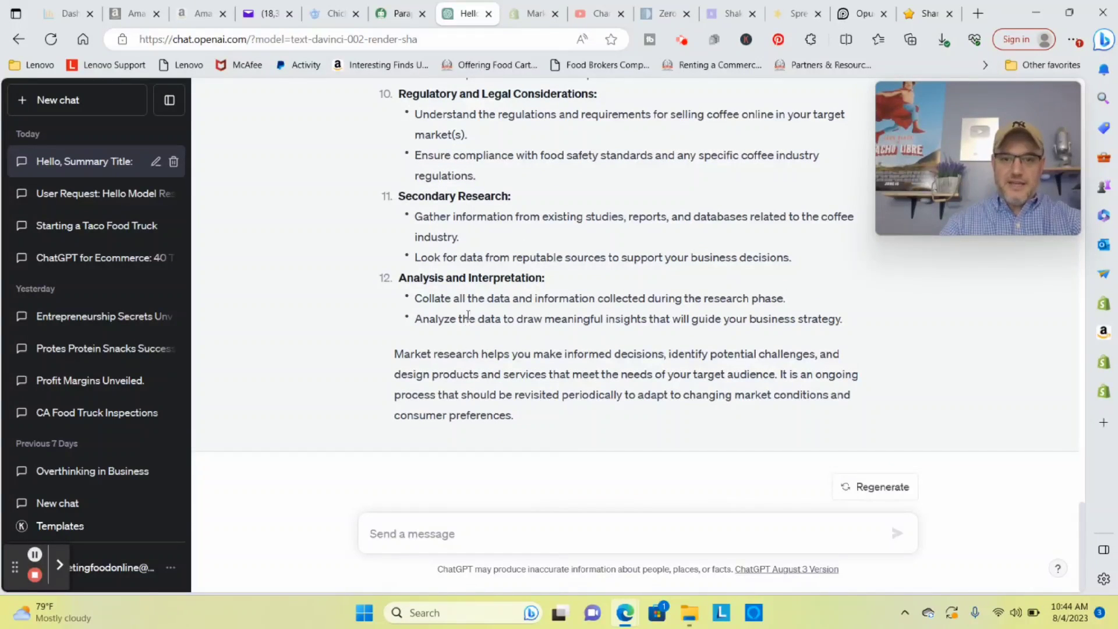
scroll(471, 308, "up", 10)
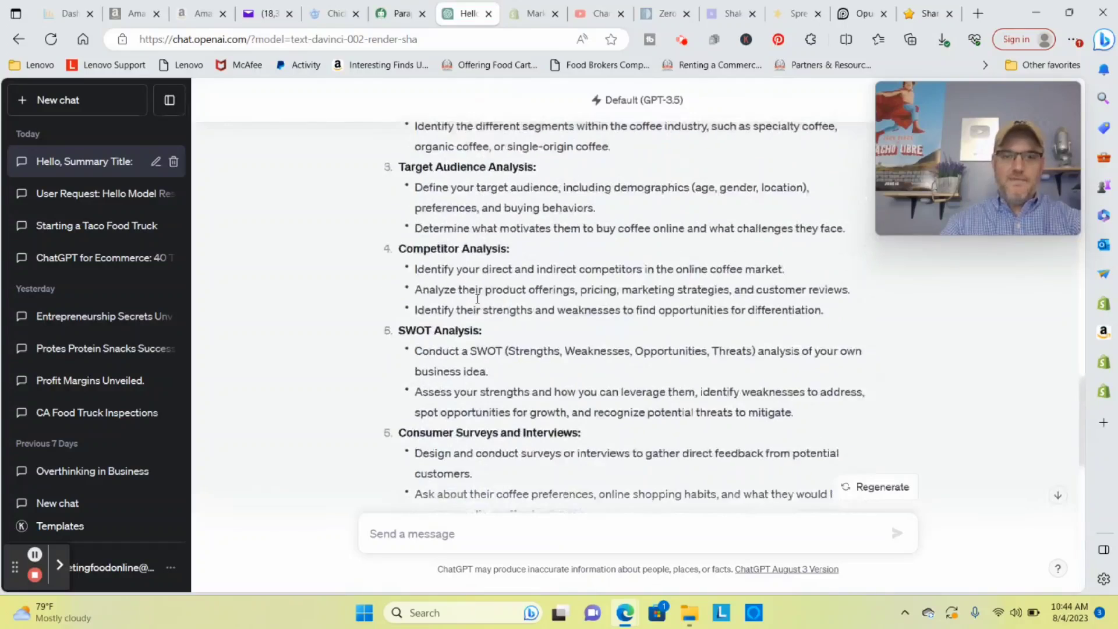
scroll(477, 298, "up", 5)
left_click_drag(404, 219, 708, 223)
scroll(684, 220, "down", 1)
scroll(684, 220, "down", 4)
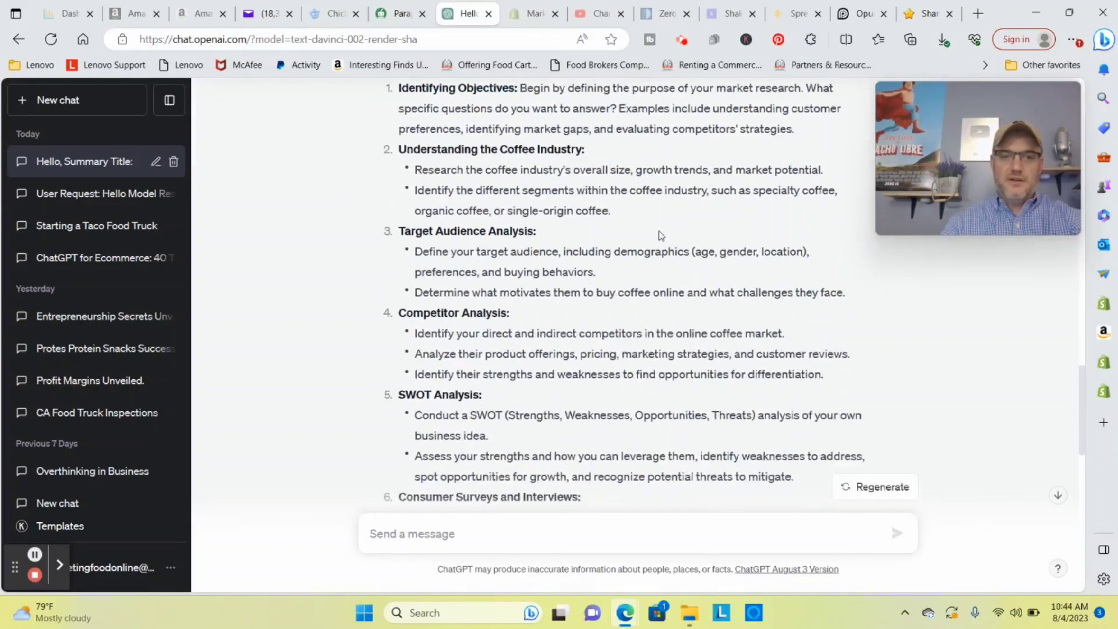
scroll(567, 223, "up", 3)
left_click_drag(400, 170, 528, 166)
left_click_drag(400, 227, 587, 226)
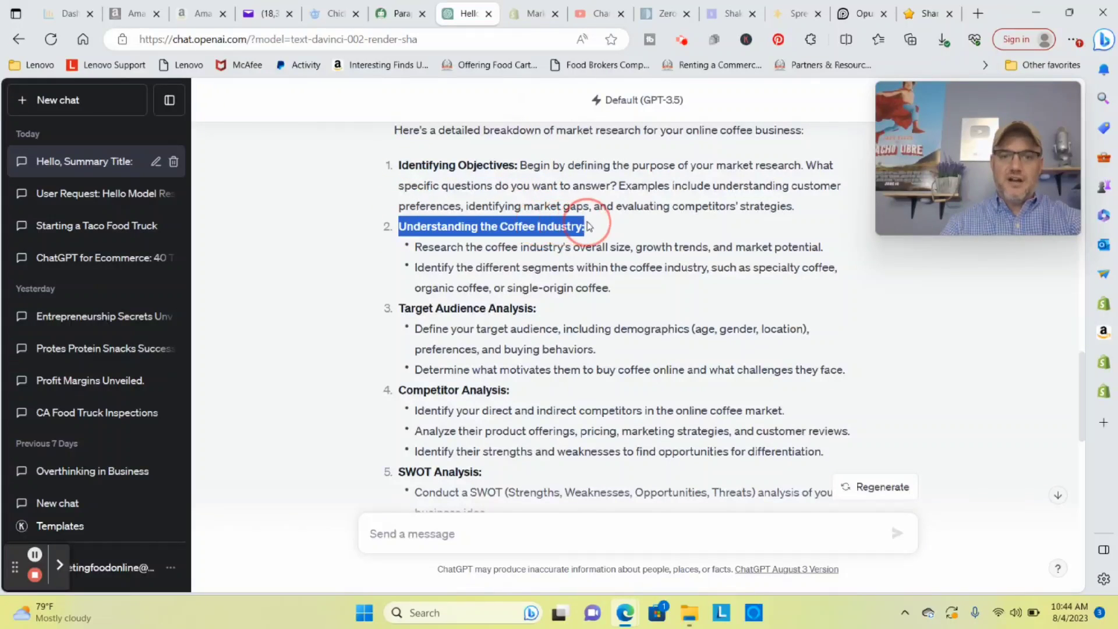
left_click_drag(401, 310, 541, 312)
scroll(540, 311, "down", 3)
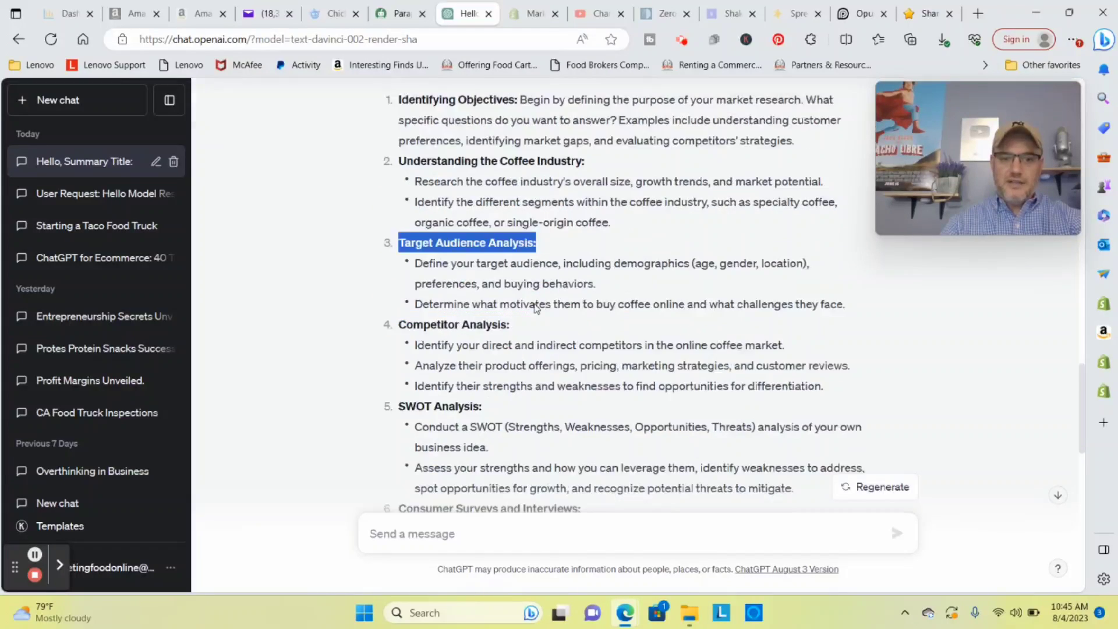
Read the Market Research explanation from Competitor Analysis through the later sections, highlighting key headings such as SWOT Analysis and Pricing Analysis.
left_click_drag(400, 236, 508, 237)
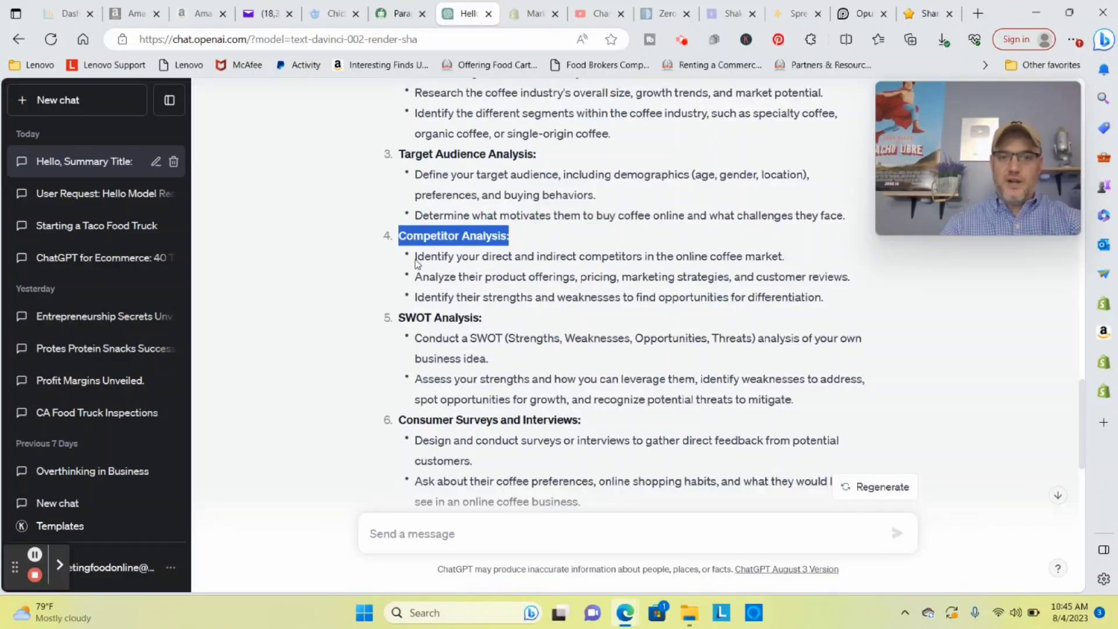
left_click_drag(412, 256, 790, 262)
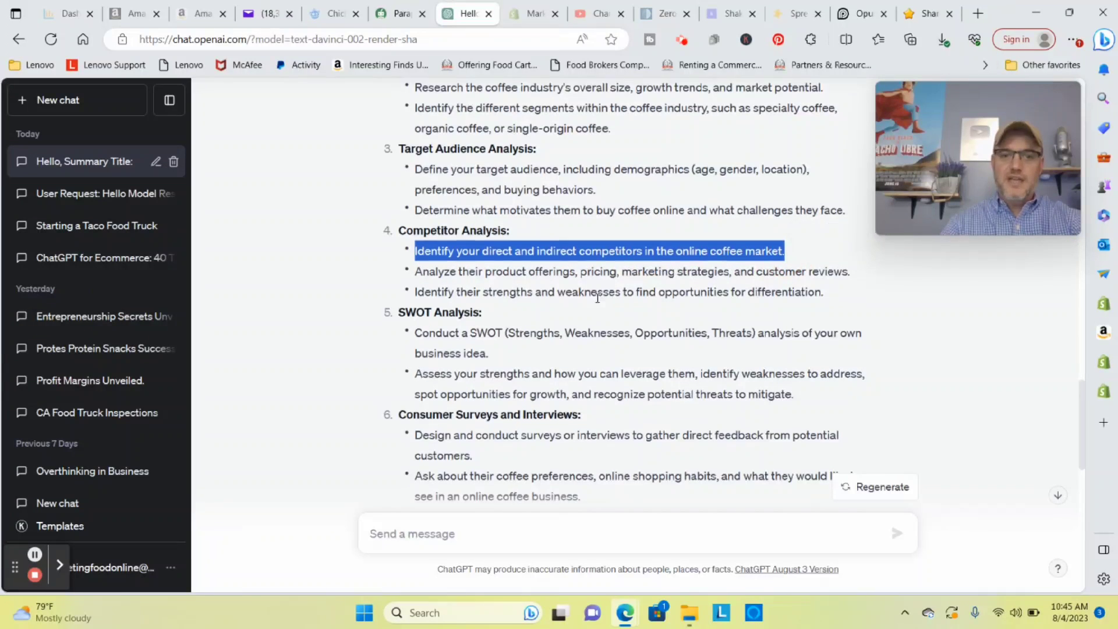
scroll(576, 241, "down", 1)
left_click(576, 242)
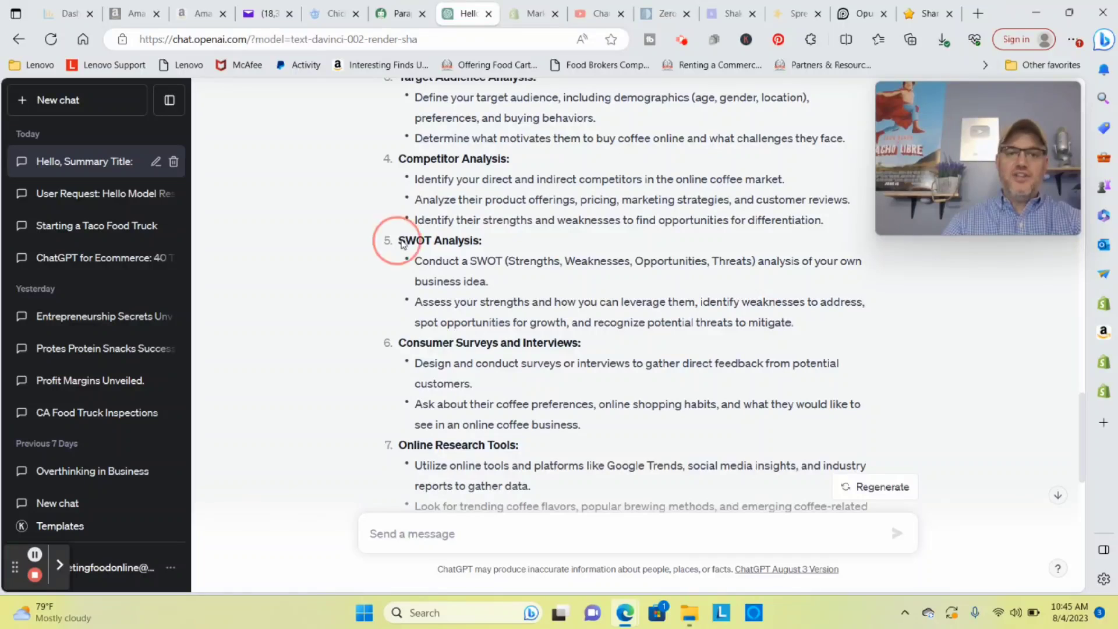
left_click_drag(394, 239, 506, 242)
scroll(524, 257, "down", 1)
scroll(536, 265, "down", 3)
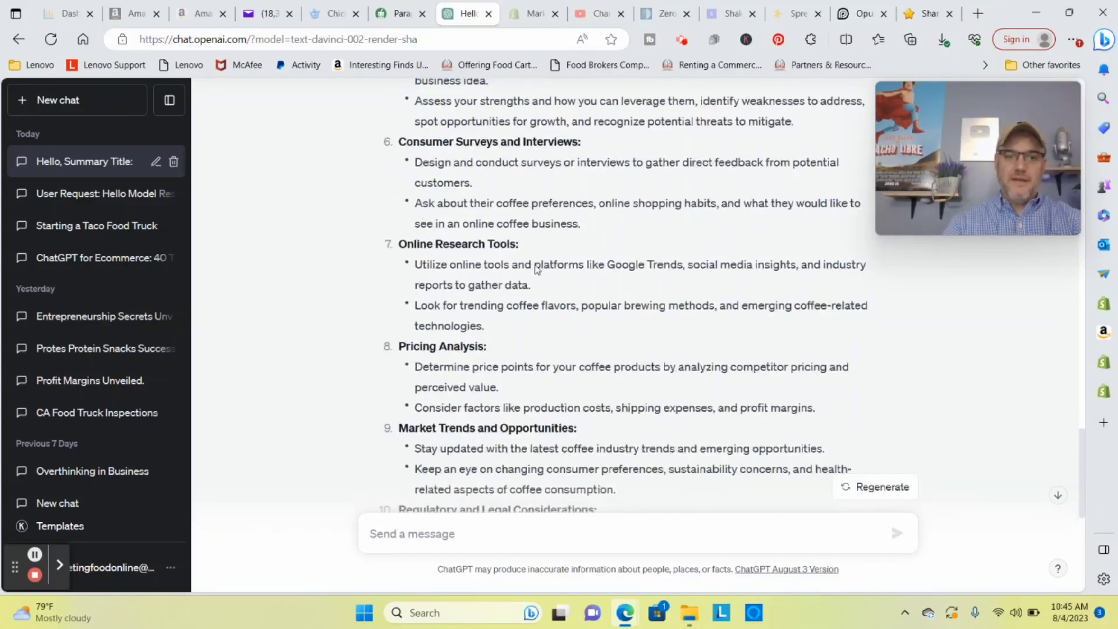
left_click_drag(382, 240, 523, 234)
scroll(519, 245, "down", 2)
scroll(511, 252, "down", 3)
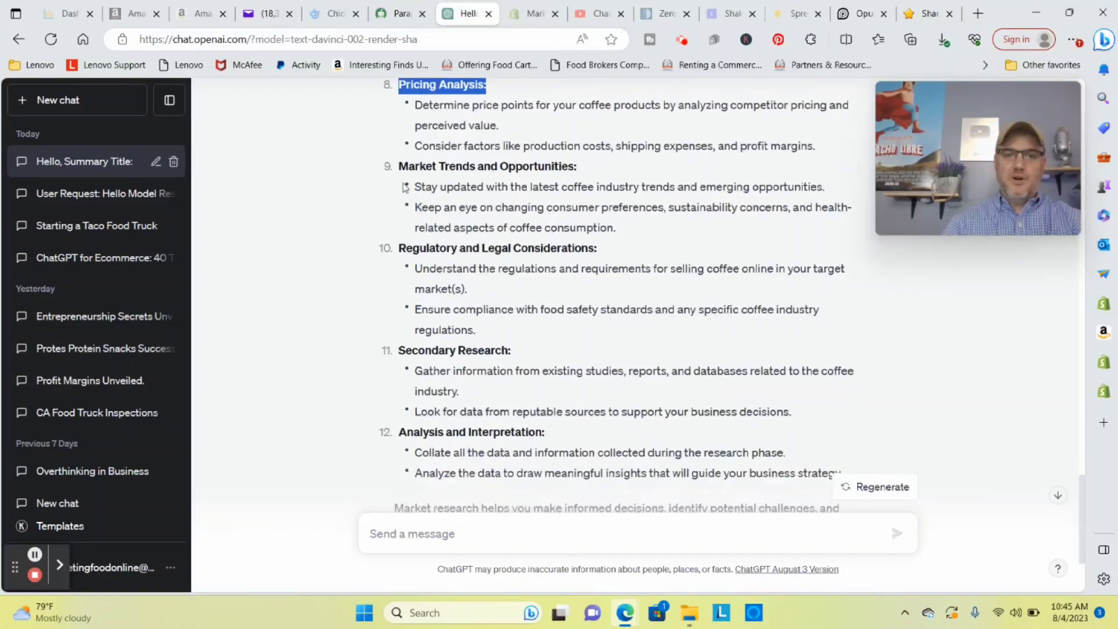
Copy the "Business Plan:" heading from the second item of the original coffee business list.
scroll(530, 274, "up", 10)
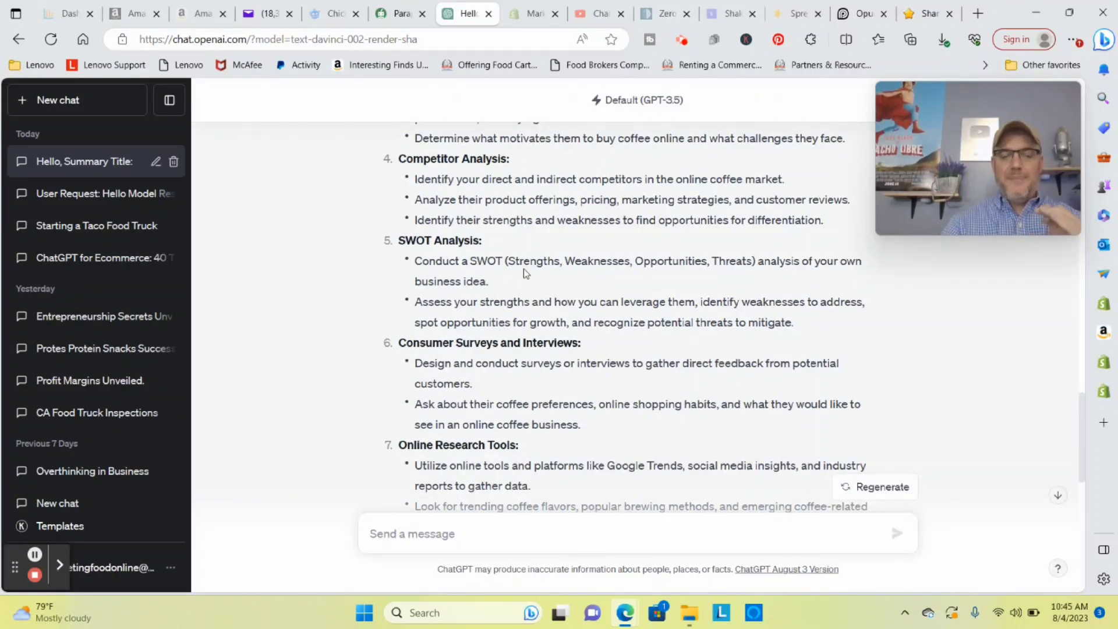
scroll(525, 262, "up", 10)
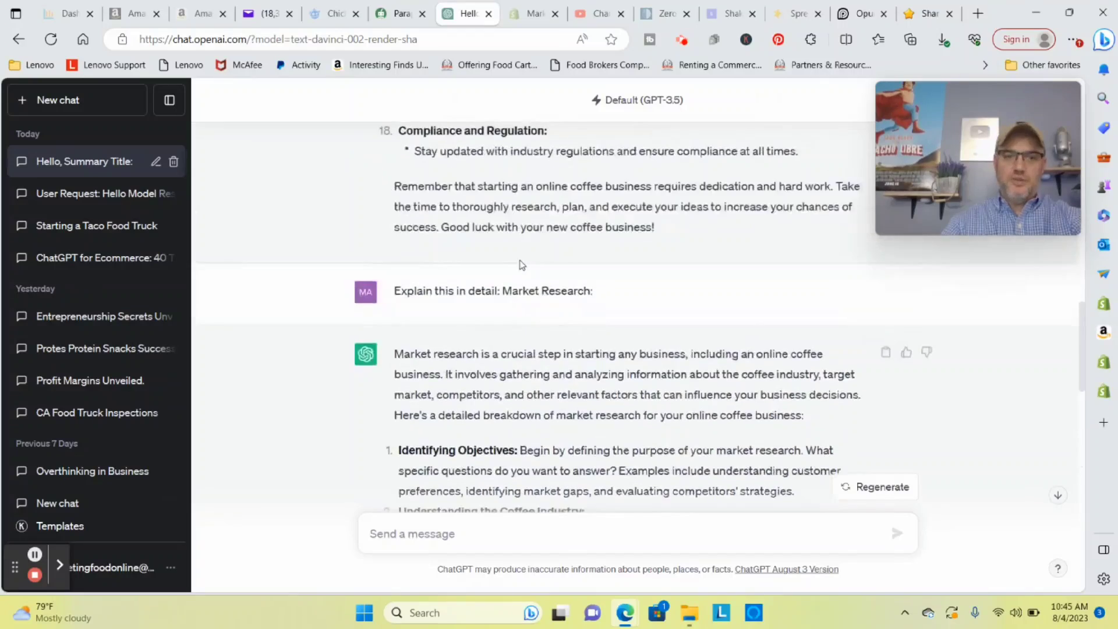
scroll(521, 259, "up", 12)
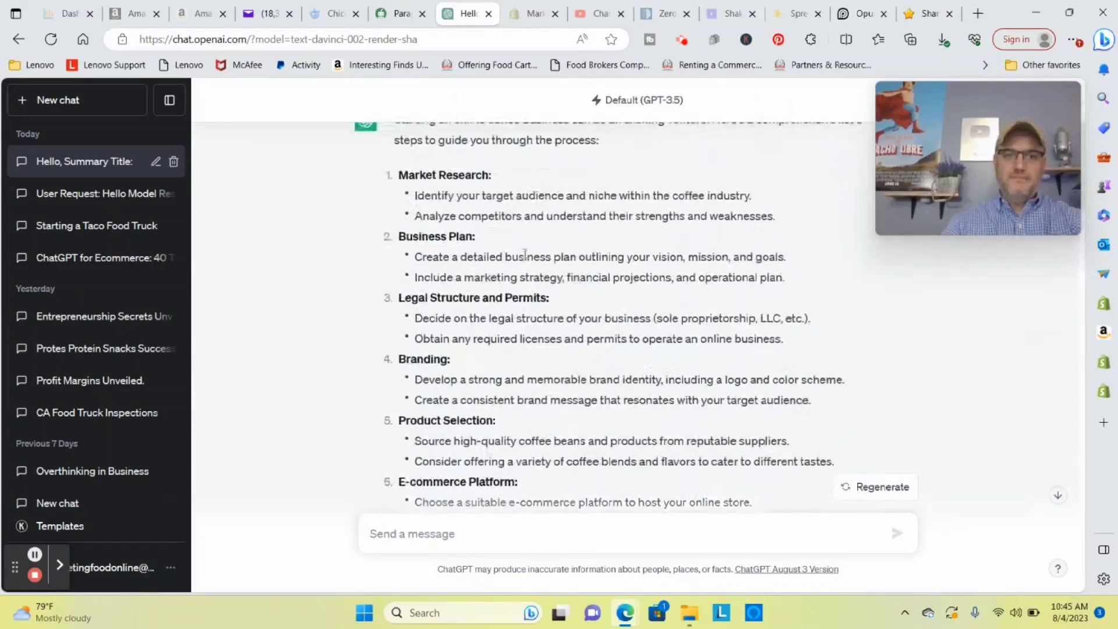
scroll(523, 258, "down", 1)
left_click_drag(399, 313, 477, 313)
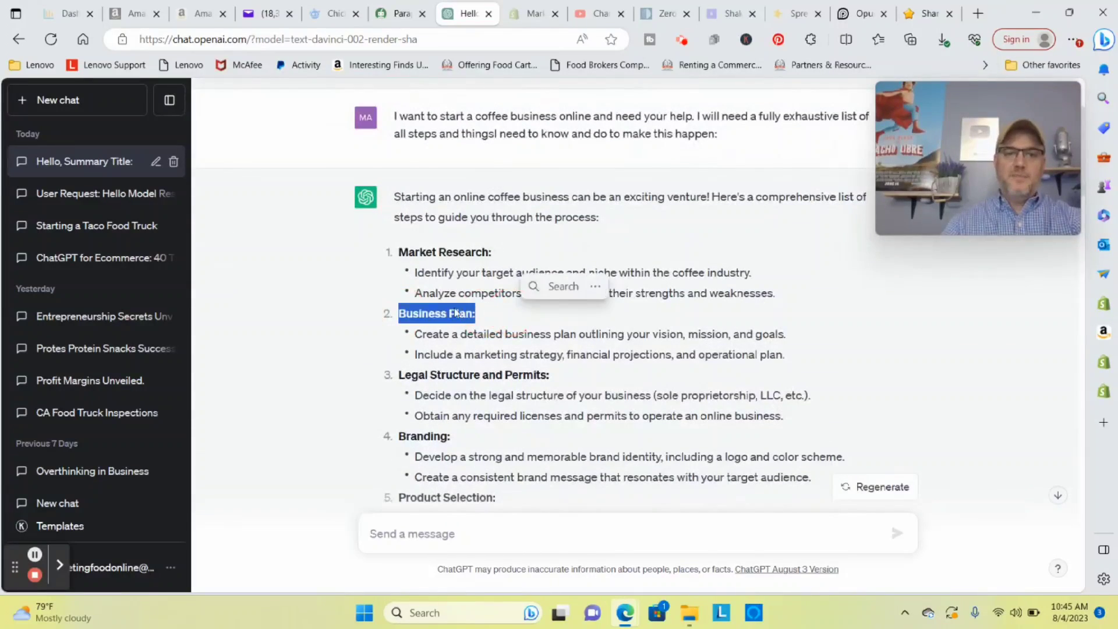
right_click(486, 251)
left_click(491, 263)
Send the follow-up prompt "Please explain in detail :Business Plan:", using the copied heading.
scroll(487, 298, "down", 4)
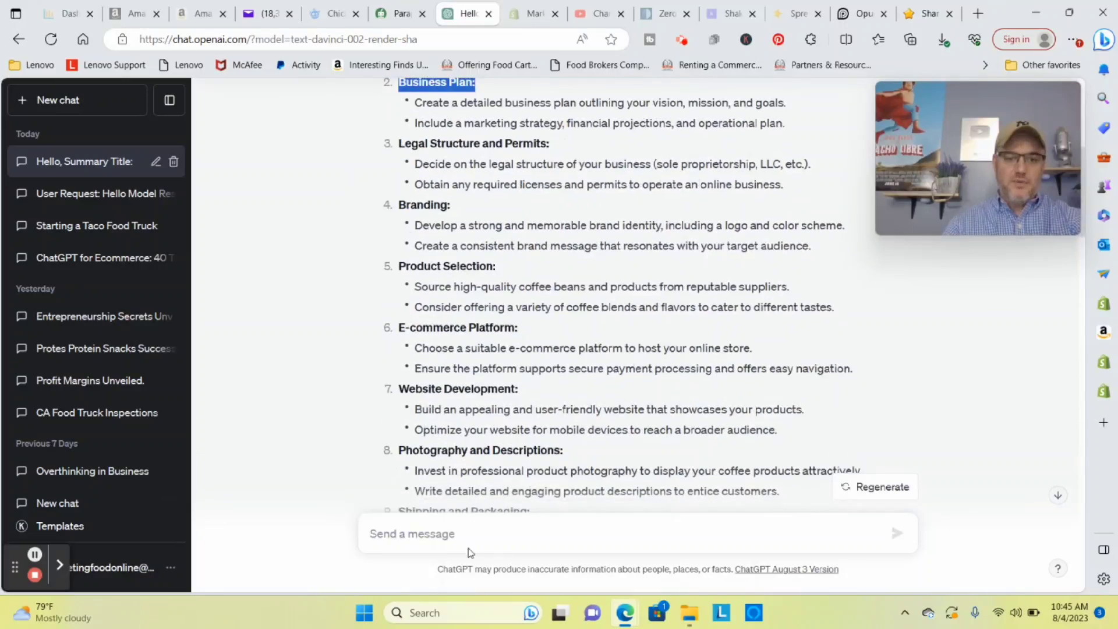
scroll(533, 341, "up", 1)
left_click(514, 531)
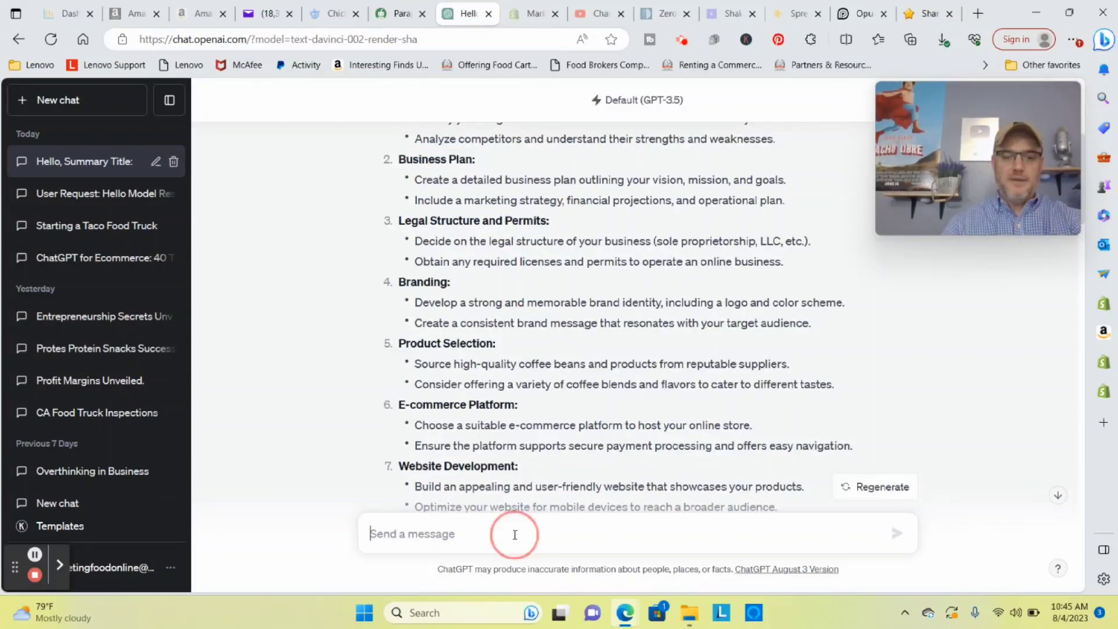
type("Pl")
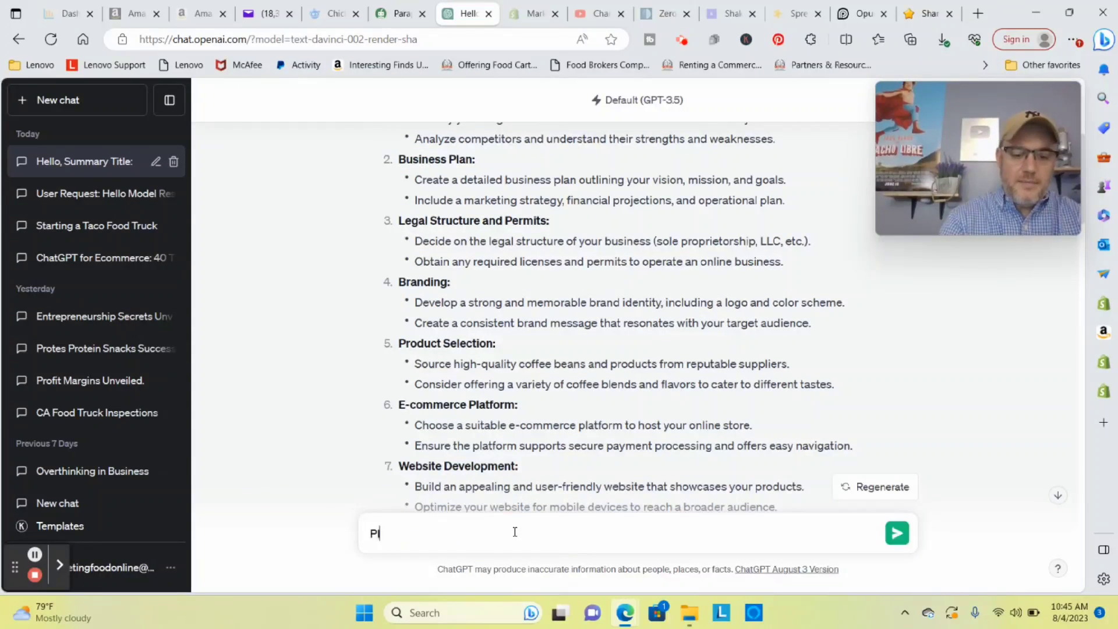
type("ease explain")
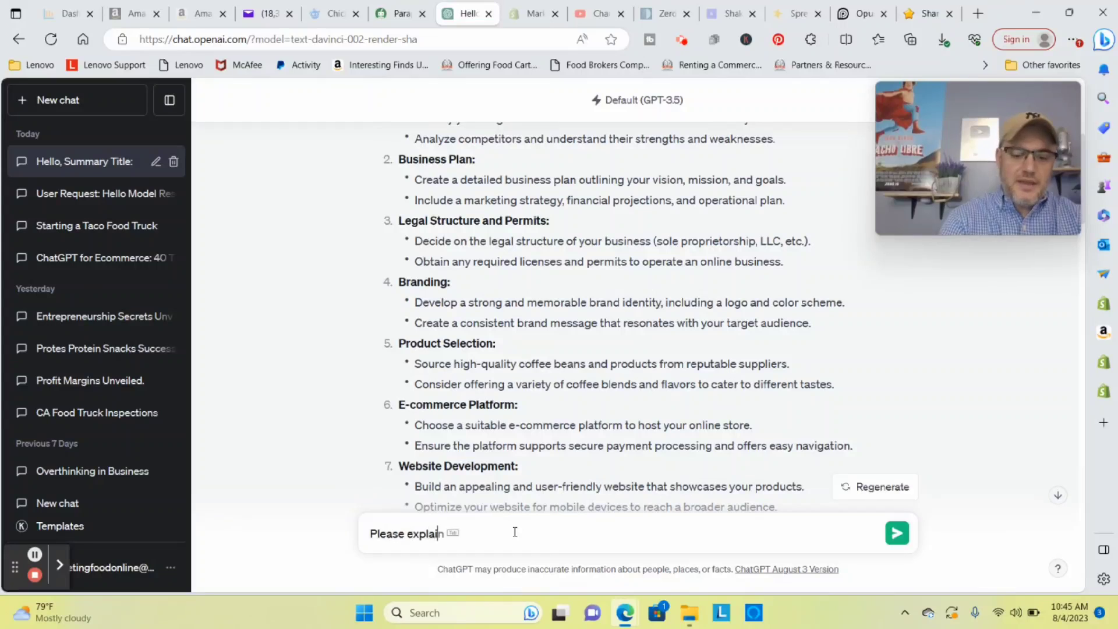
type(" in detail ")
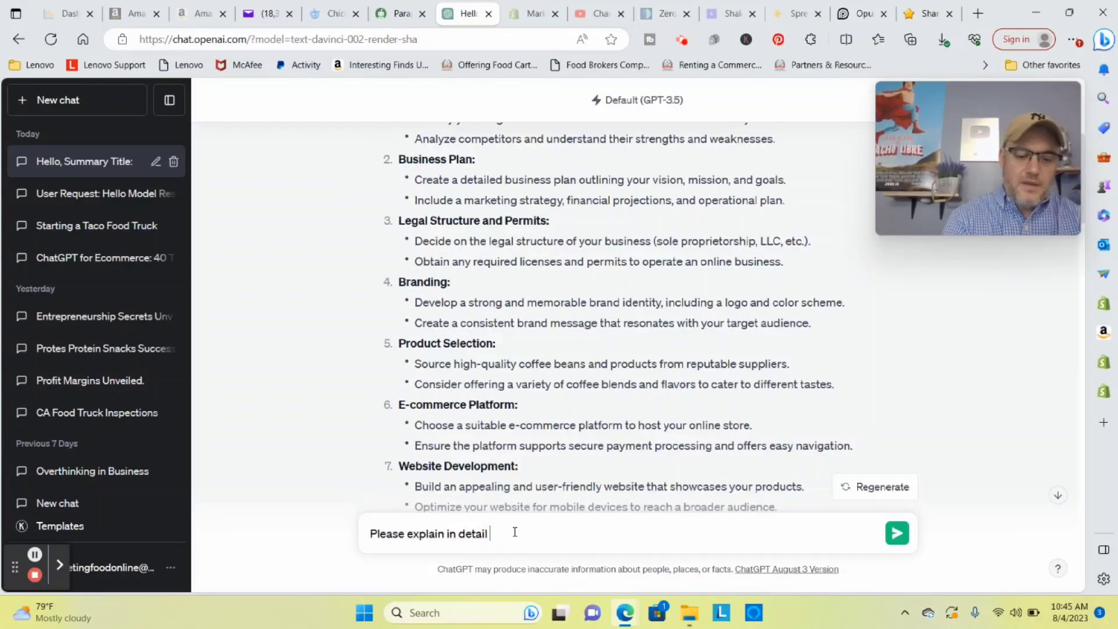
type(":")
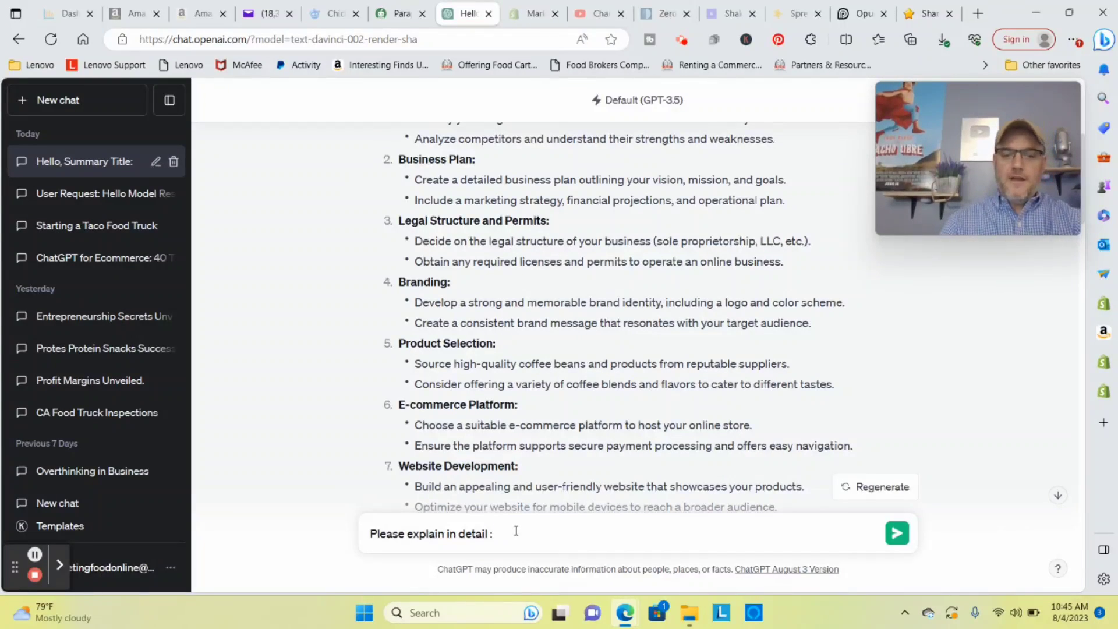
right_click(514, 532)
left_click(558, 339)
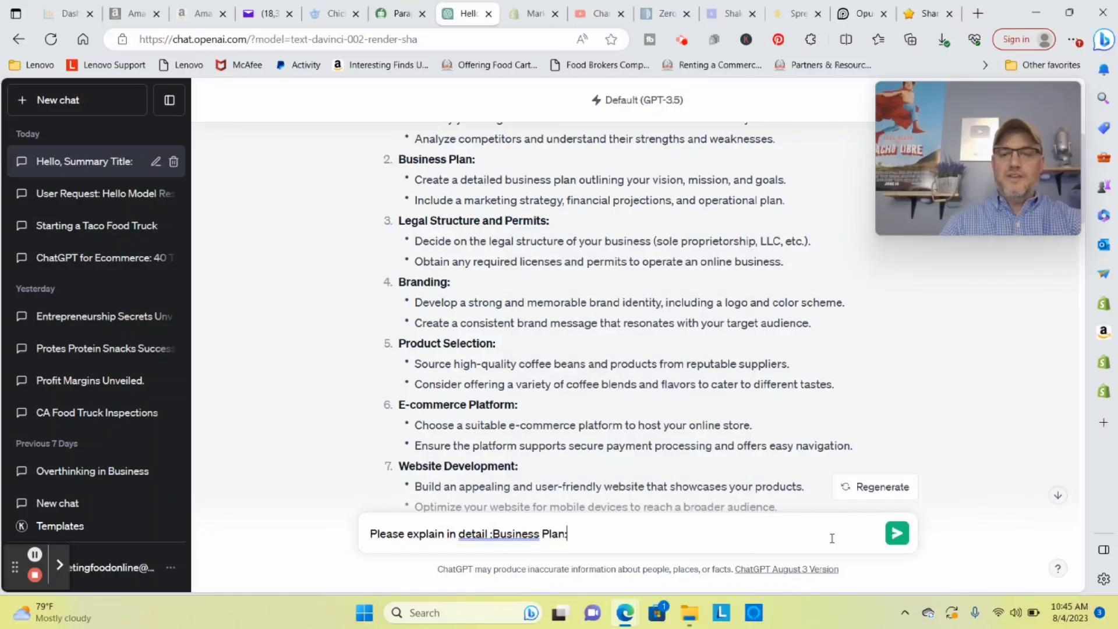
left_click(896, 533)
Review the Business Plan explanation from Executive Summary through Products and Services, highlighting each section heading.
left_click(1058, 495)
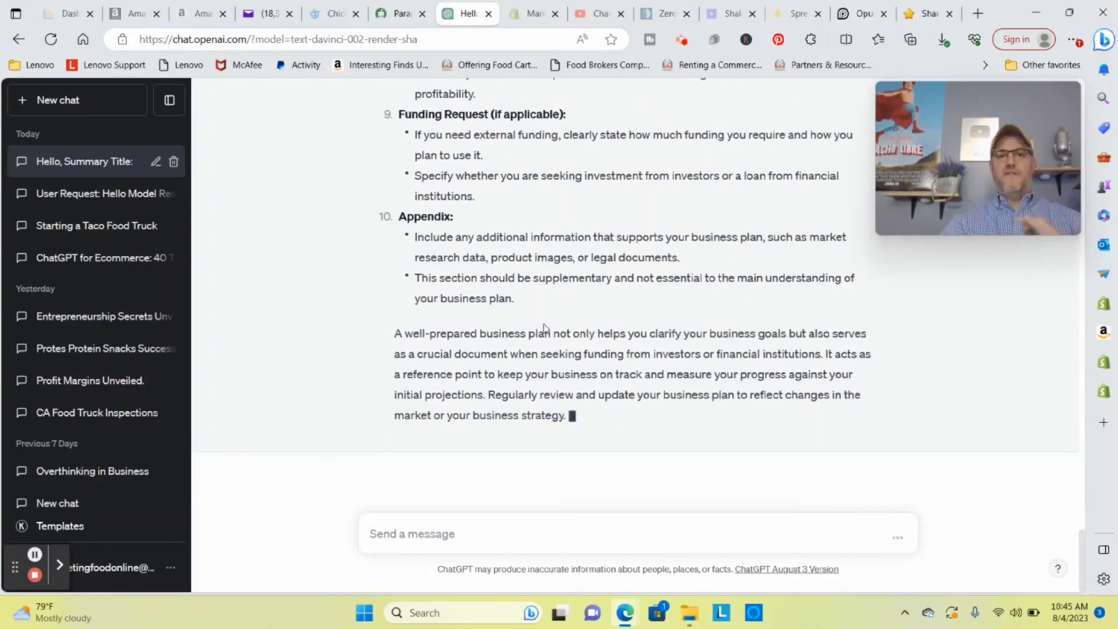
scroll(559, 359, "up", 10)
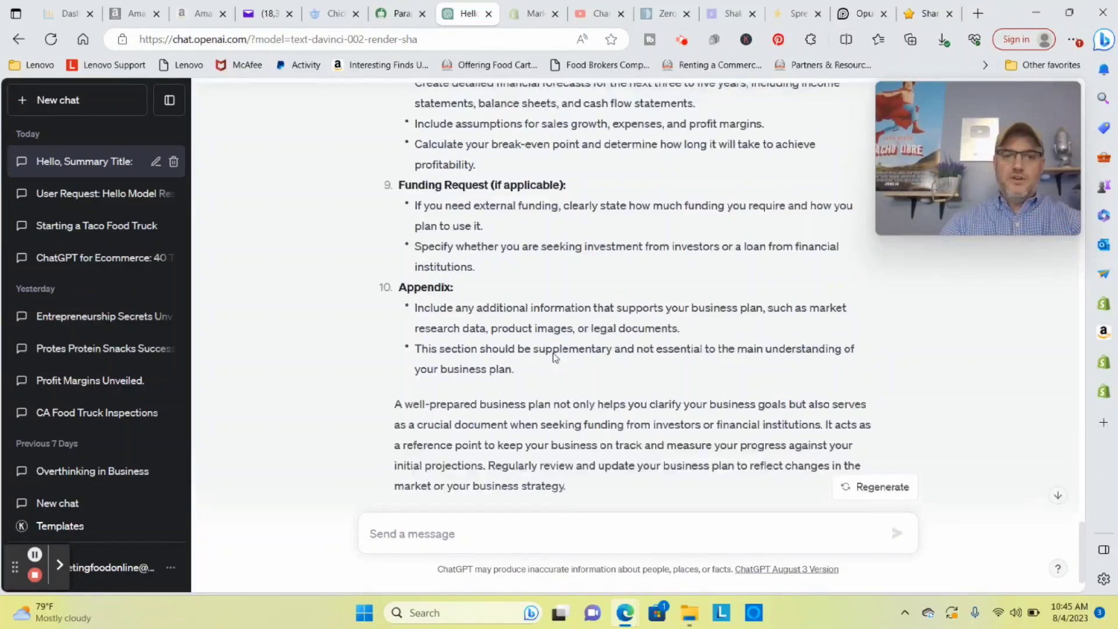
scroll(525, 367, "up", 5)
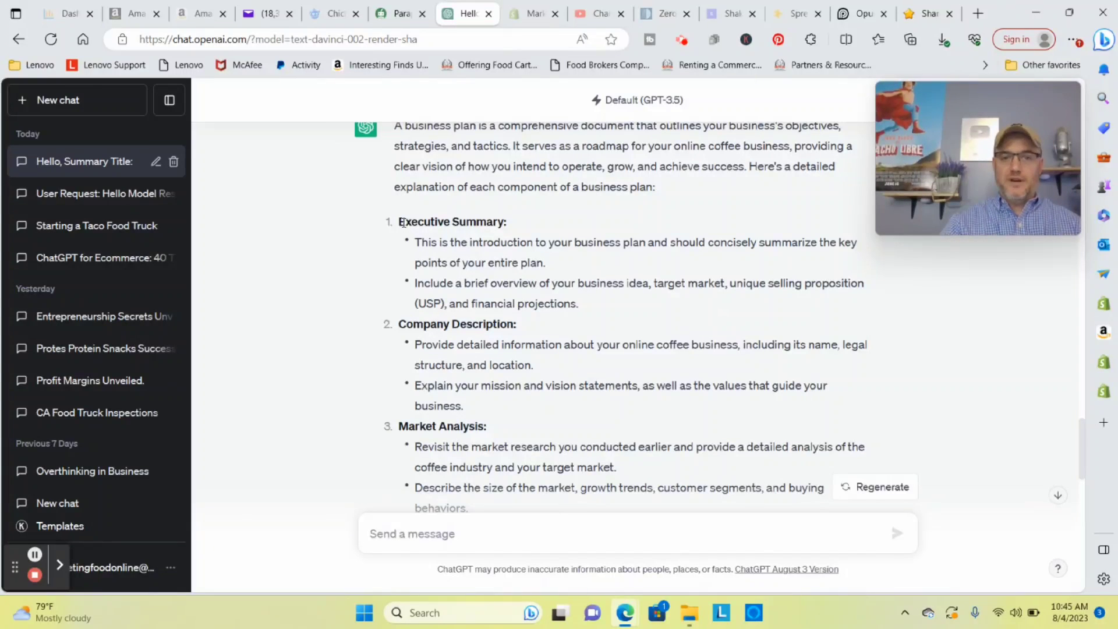
left_click_drag(402, 223, 524, 227)
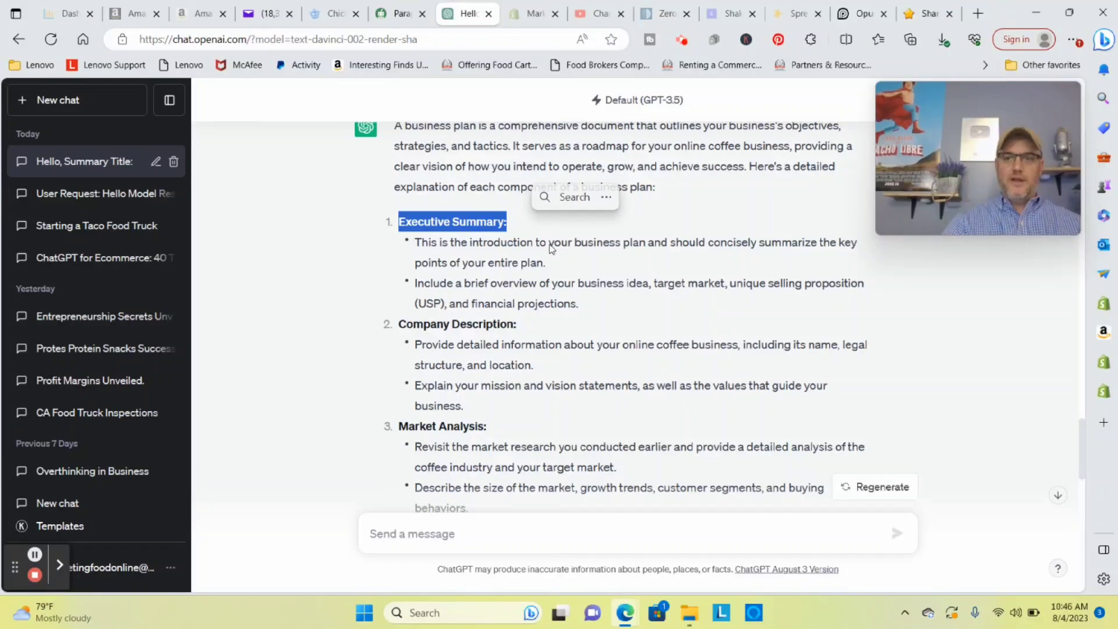
left_click_drag(396, 332, 532, 321)
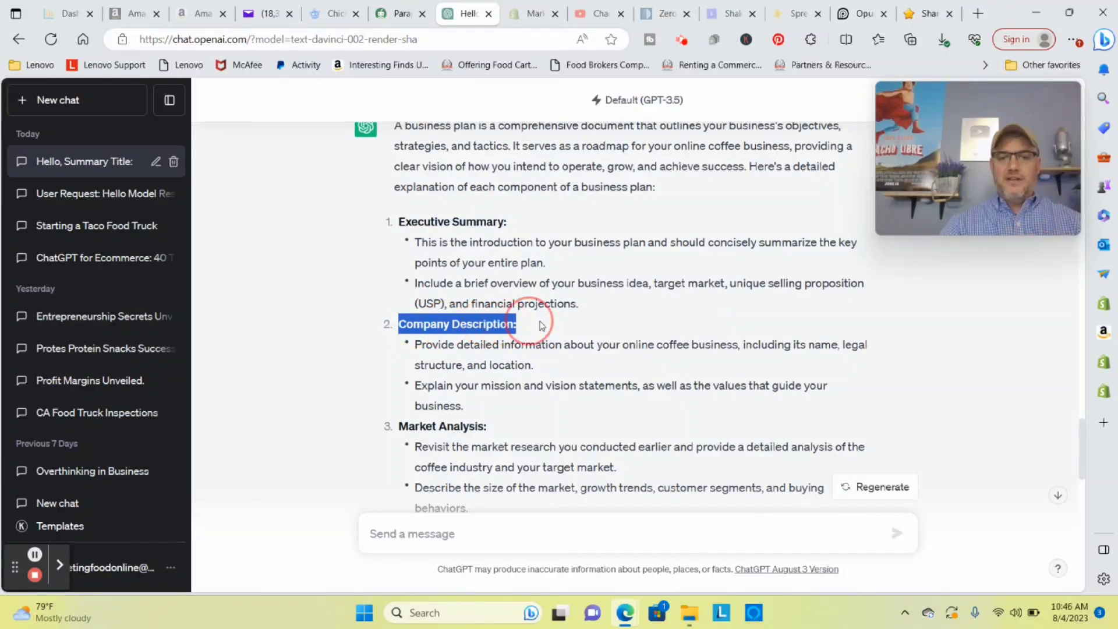
scroll(553, 325, "down", 3)
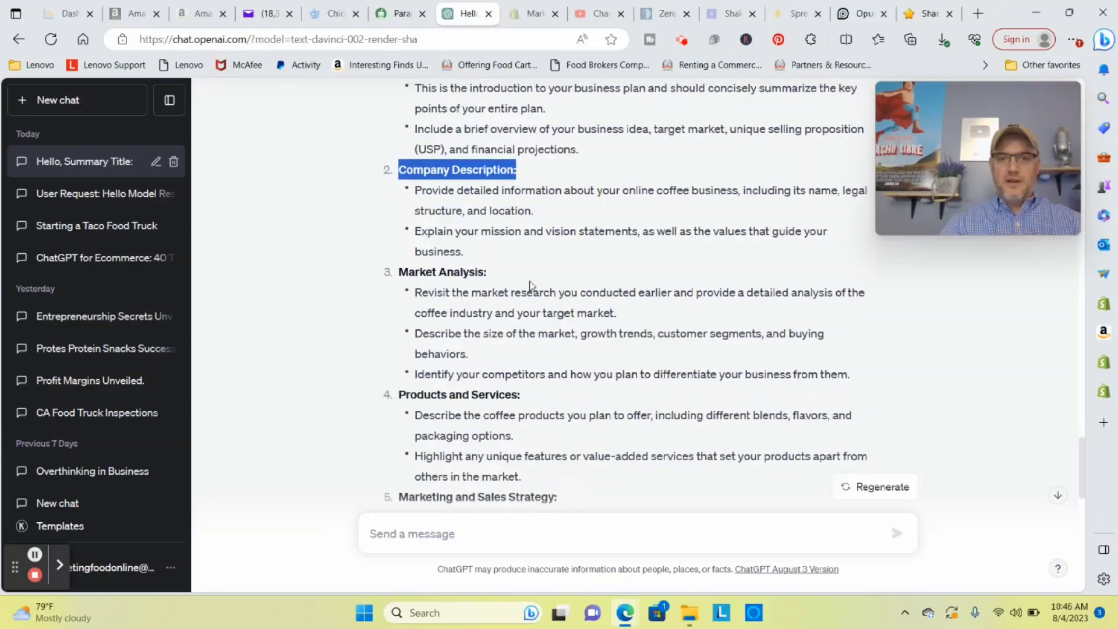
left_click_drag(401, 271, 524, 269)
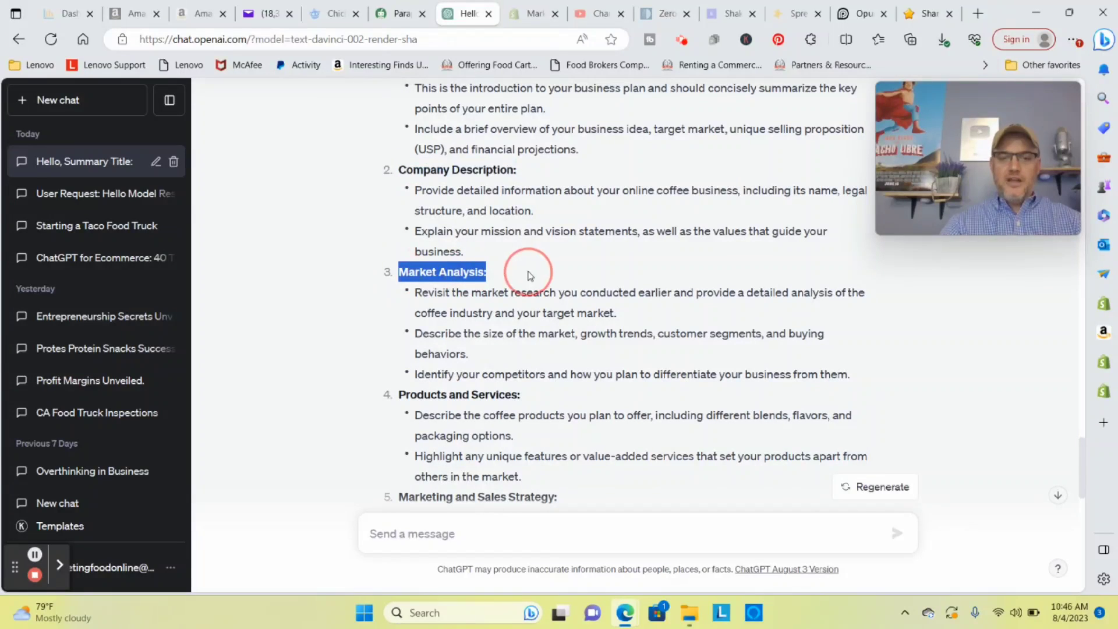
left_click_drag(398, 395, 546, 395)
Examine the Marketing and Sales Strategy section of the Business Plan explanation and the sections following it, highlighting the heading.
scroll(539, 384, "down", 1)
scroll(539, 385, "down", 3)
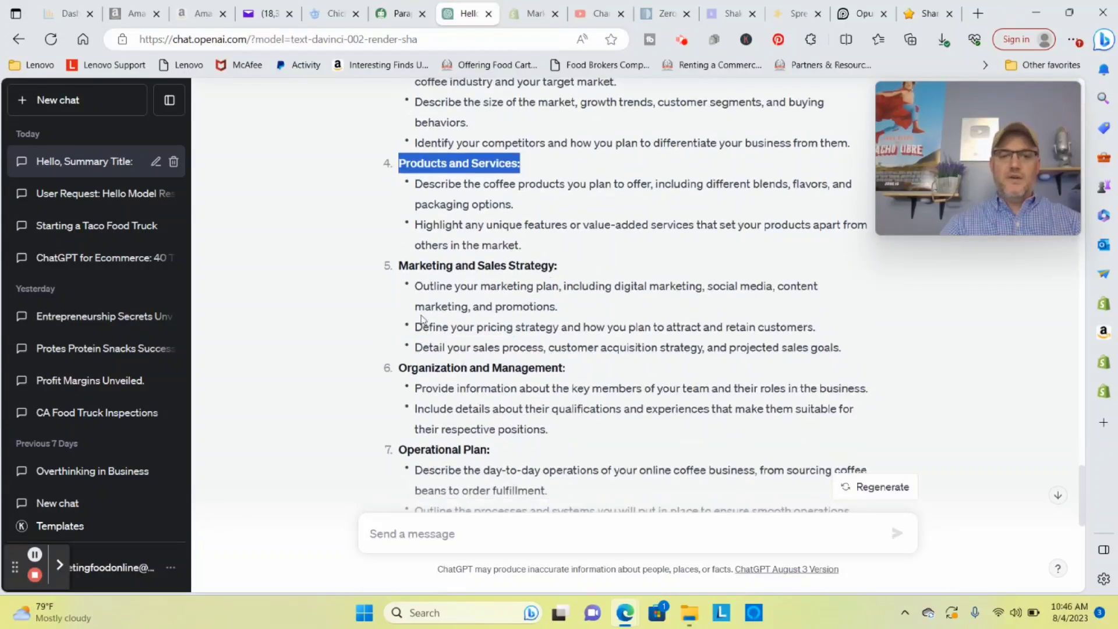
left_click_drag(403, 265, 573, 267)
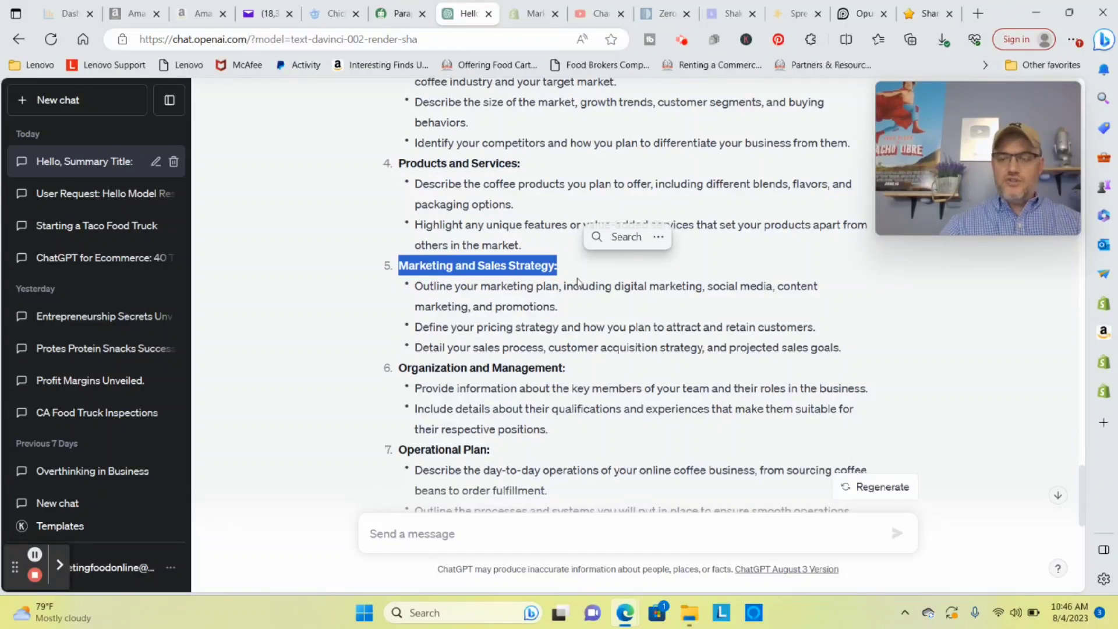
scroll(495, 288, "down", 1)
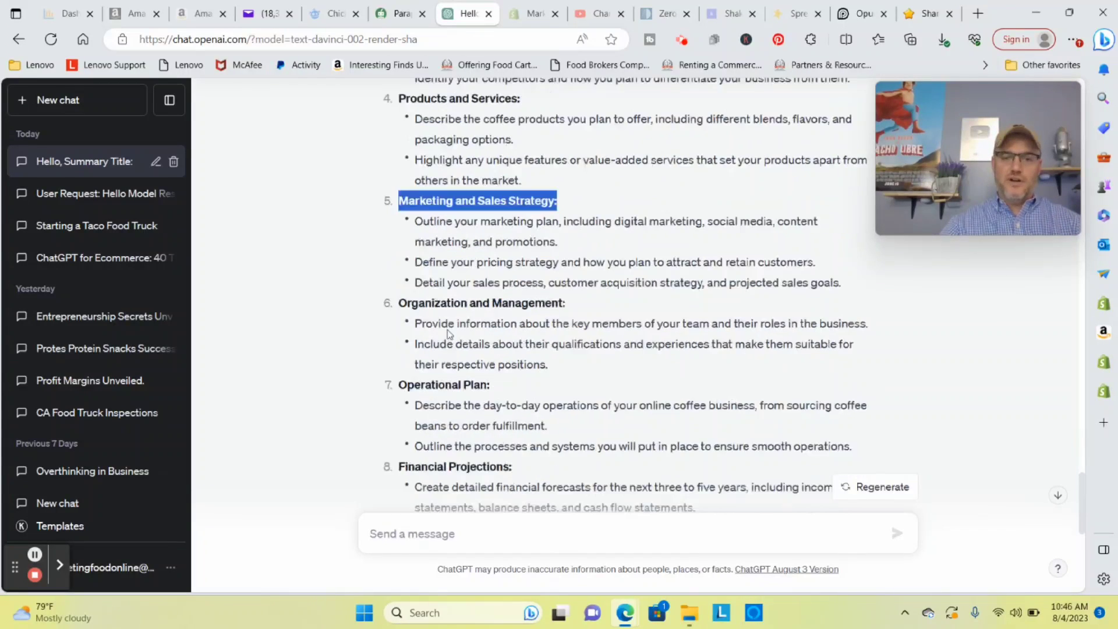
left_click_drag(410, 228, 579, 267)
left_click(623, 282)
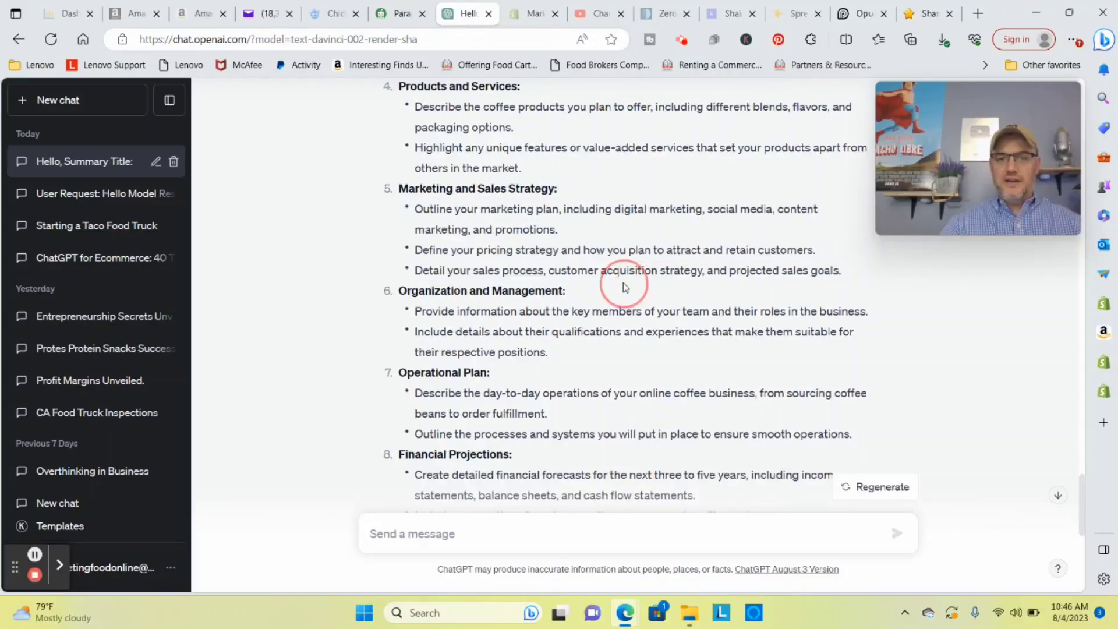
Go back through the earlier answers to the first items of the original coffee business list.
scroll(596, 277, "up", 1)
scroll(597, 277, "up", 15)
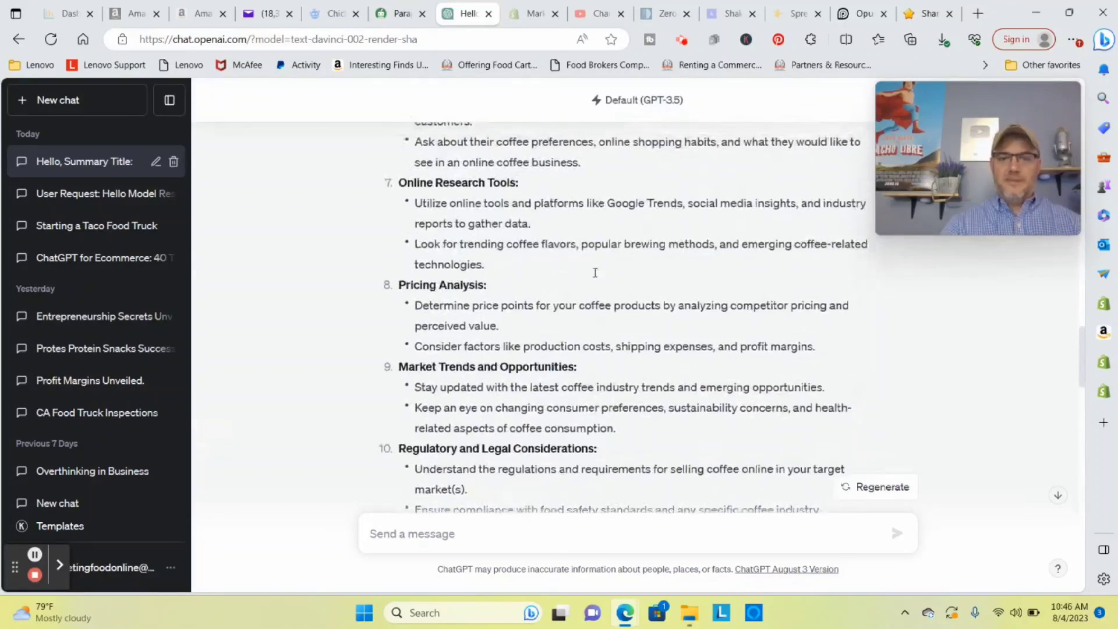
scroll(595, 272, "up", 1)
scroll(594, 274, "down", 16)
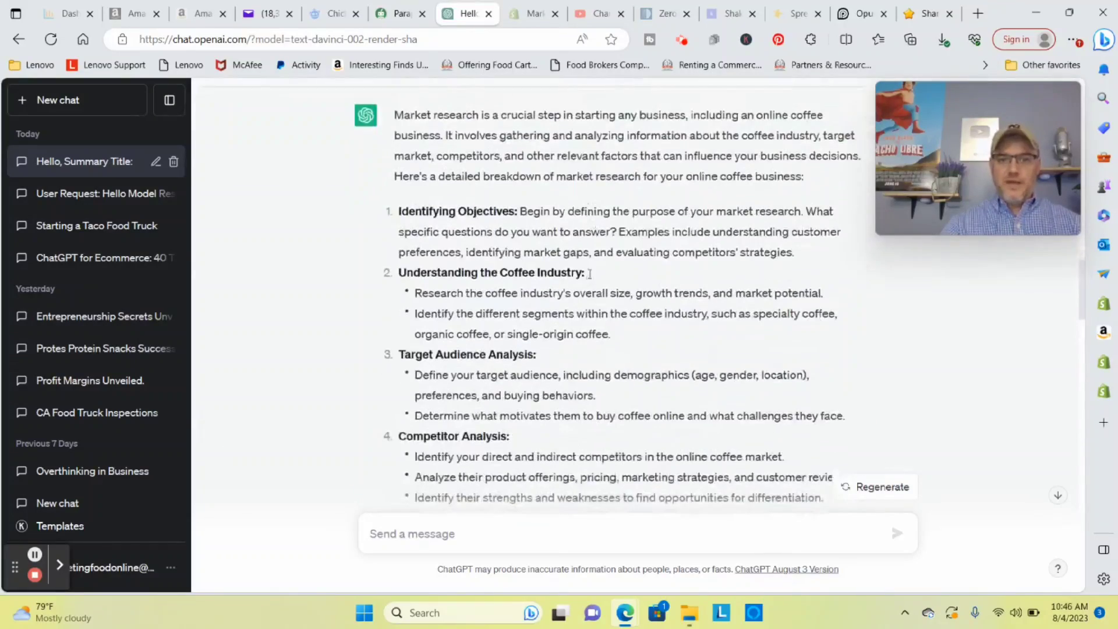
scroll(591, 277, "up", 5)
scroll(592, 277, "up", 6)
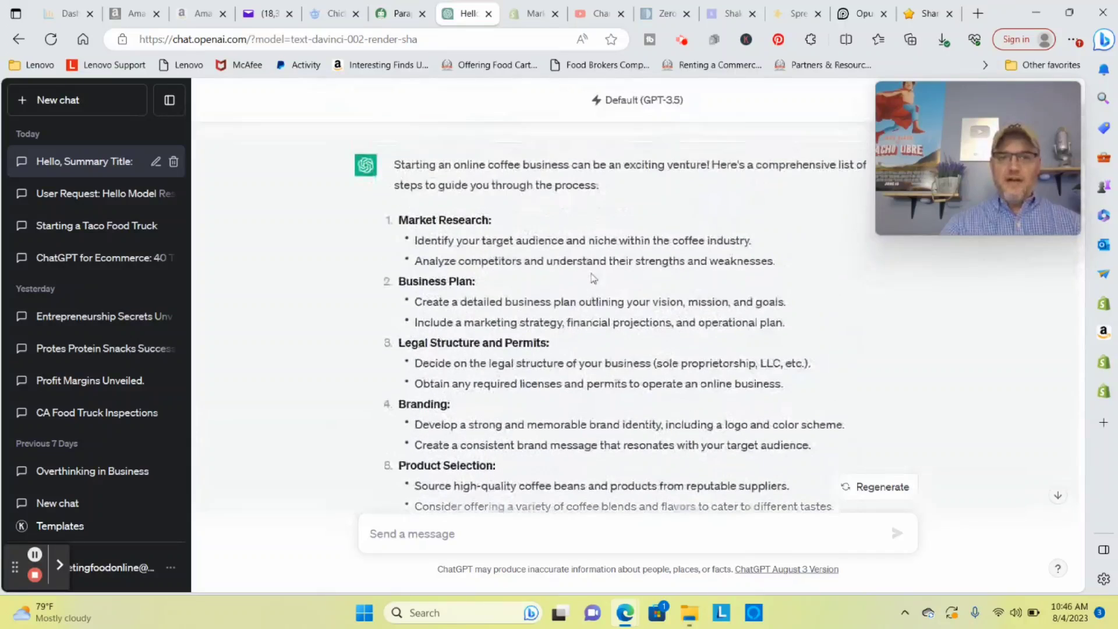
Highlight the Legal Structure and Permits heading in the original coffee business list and the GPT-3.5 model label above the chat.
scroll(461, 317, "down", 3)
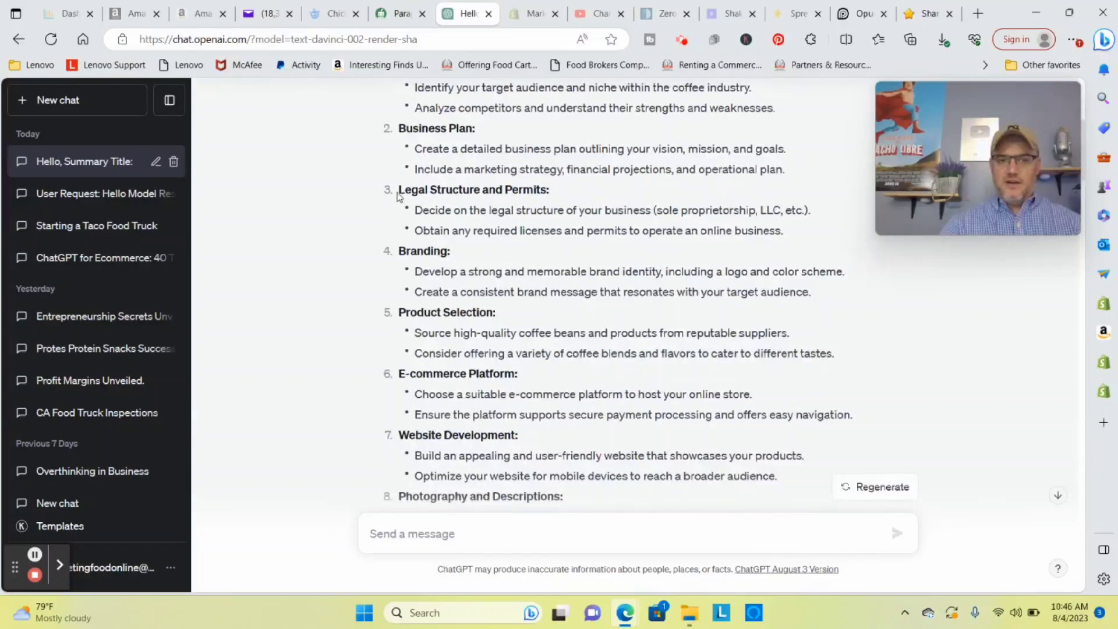
left_click_drag(398, 190, 541, 197)
right_click(540, 197)
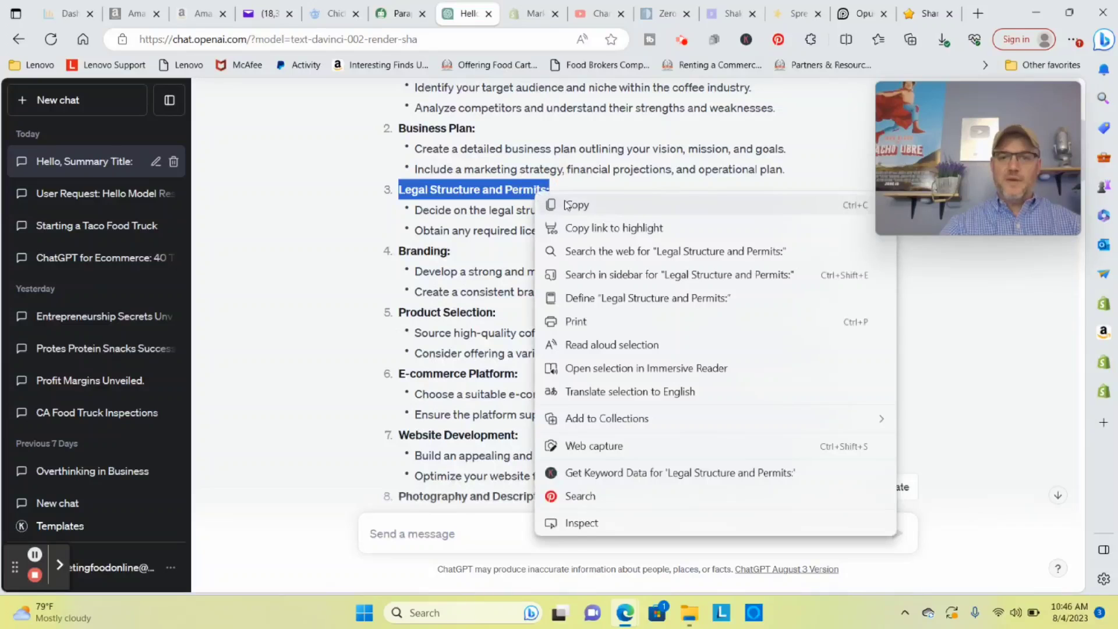
scroll(513, 259, "up", 1)
scroll(512, 259, "up", 3)
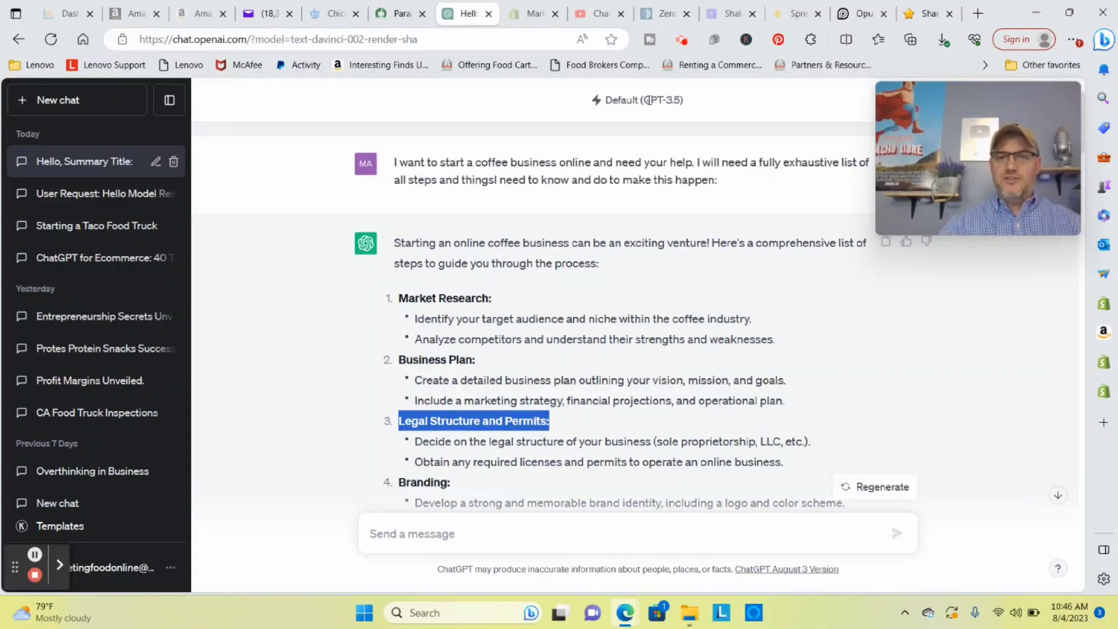
left_click_drag(651, 100, 684, 100)
left_click(601, 204)
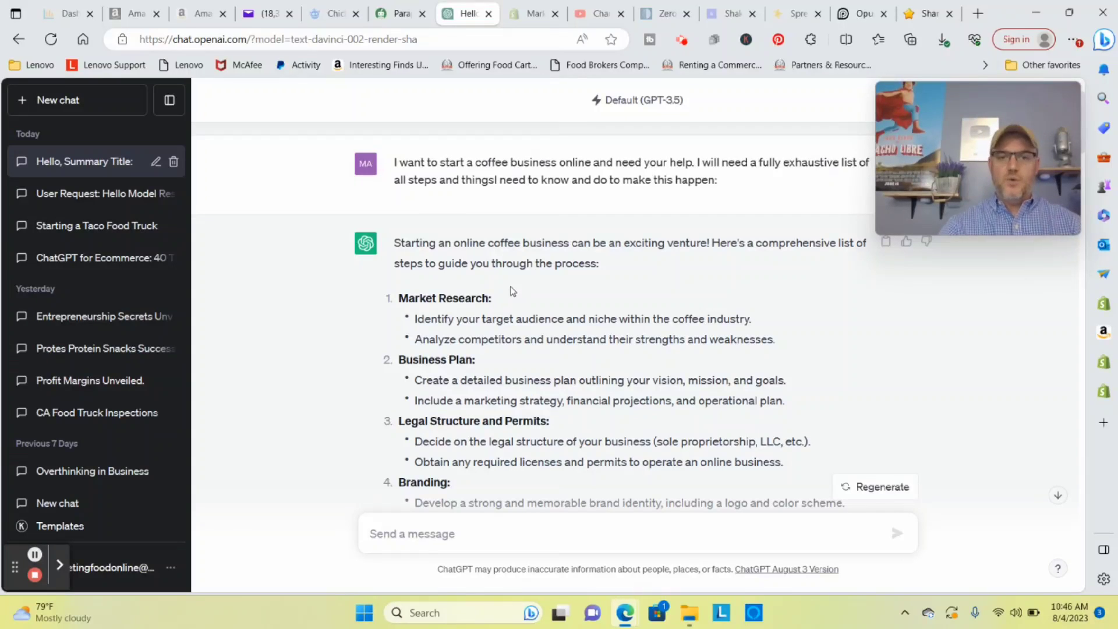
Look through the original coffee business list from Market Research down to Compliance and Regulation.
scroll(503, 291, "down", 2)
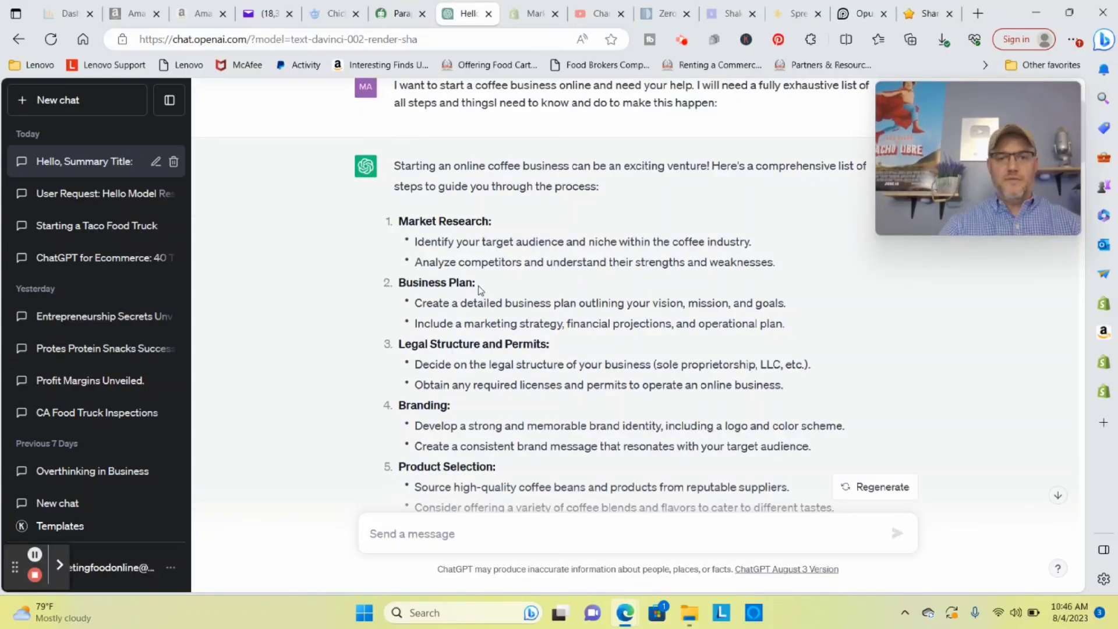
scroll(408, 296, "down", 5)
left_click_drag(401, 282, 538, 284)
scroll(512, 276, "down", 9)
scroll(509, 277, "down", 1)
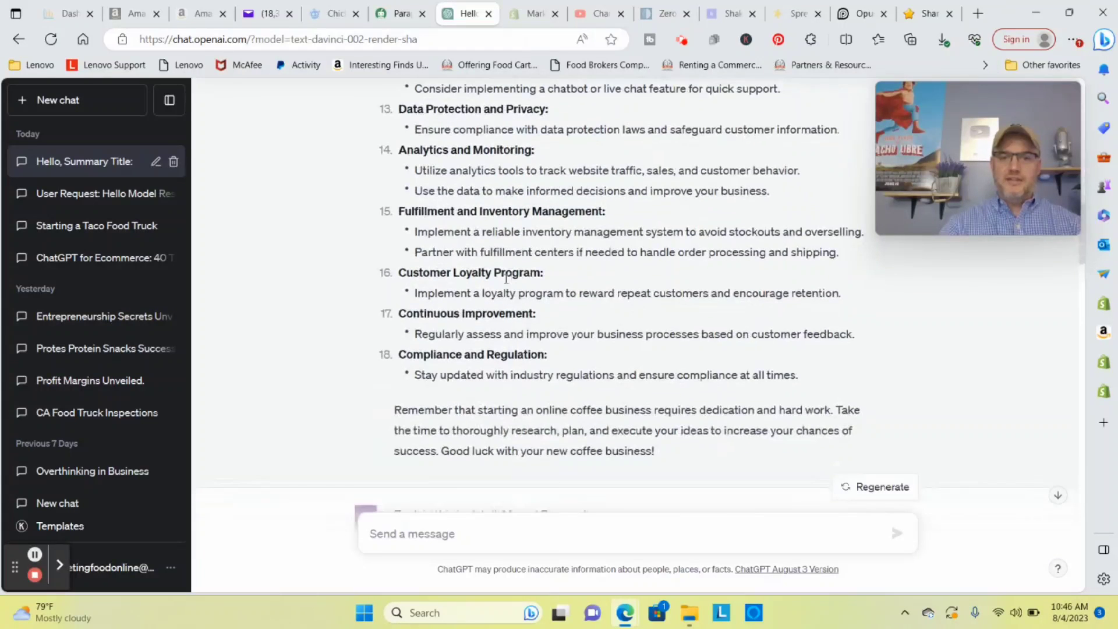
Write the prompt "great can you list 30 website domain names I could potentially use on my website>" without sending it.
left_click(517, 527)
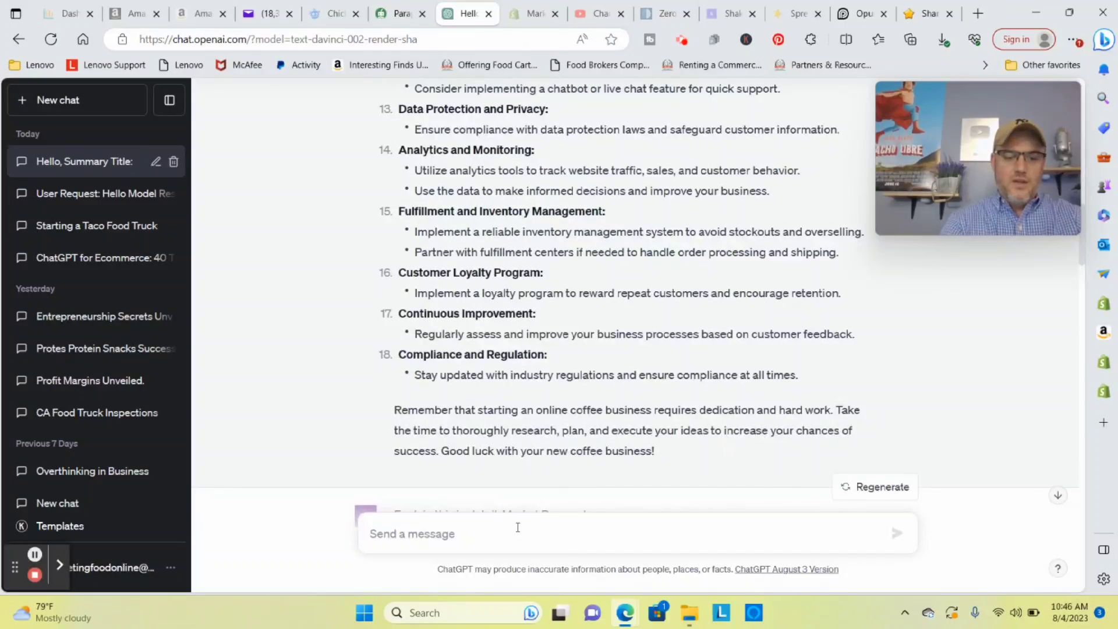
type("great can")
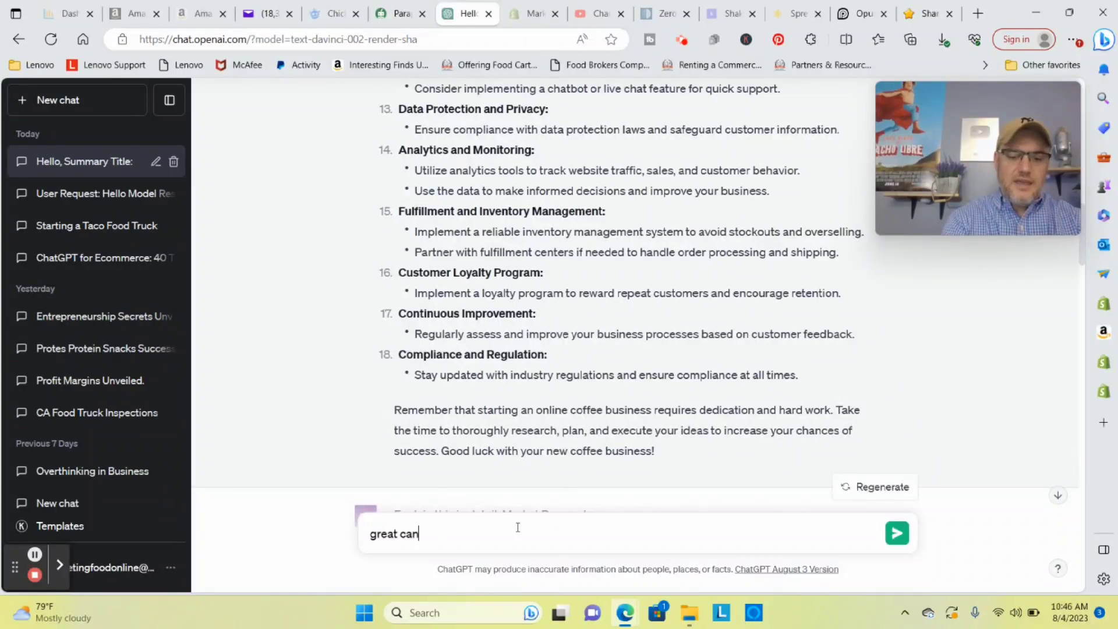
type(" you list 3")
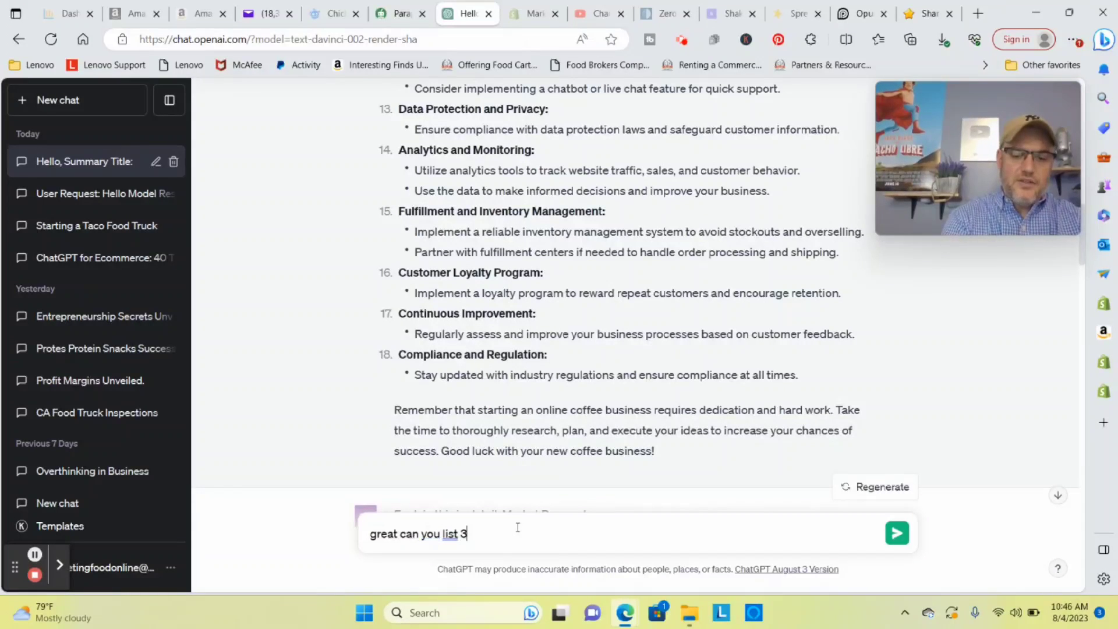
type("0 website domains=")
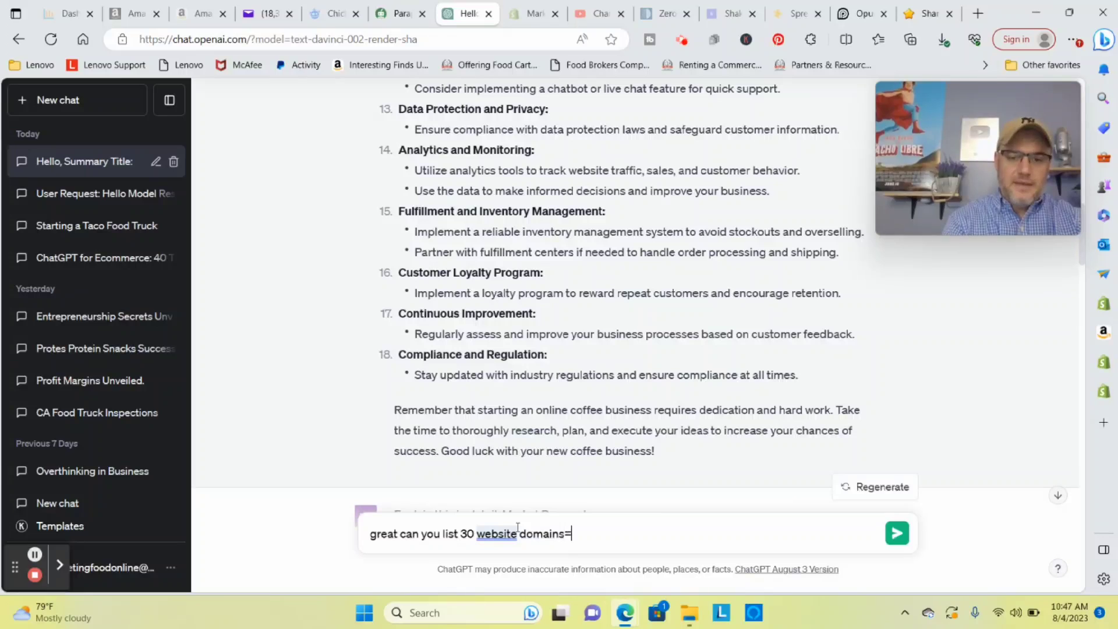
key("BackSpace")
key("BackSpace")
type(" n")
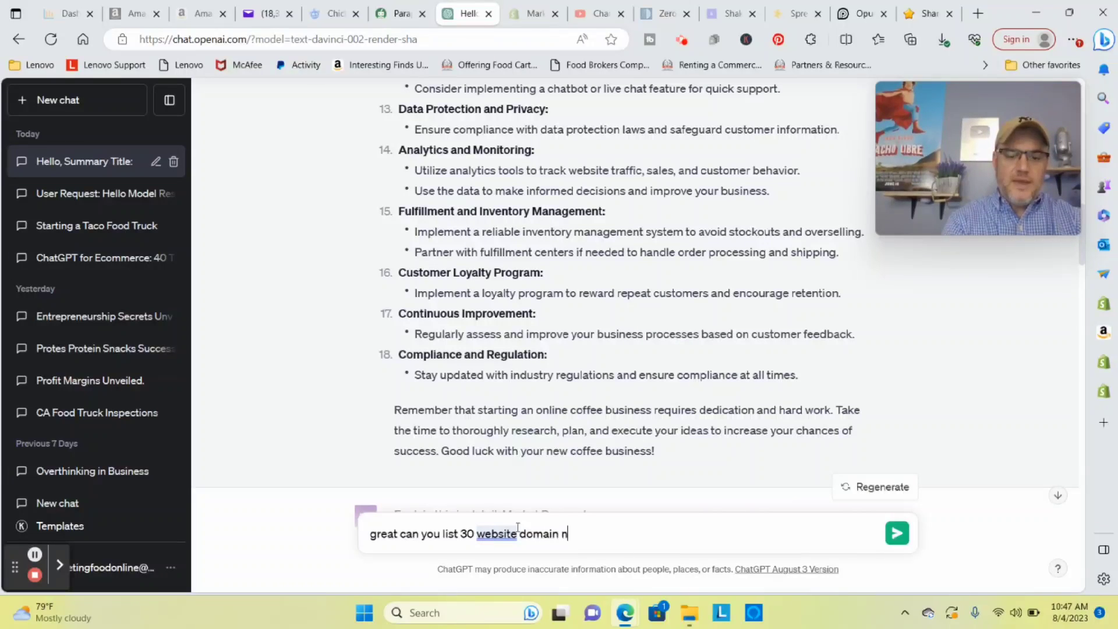
type("ame s")
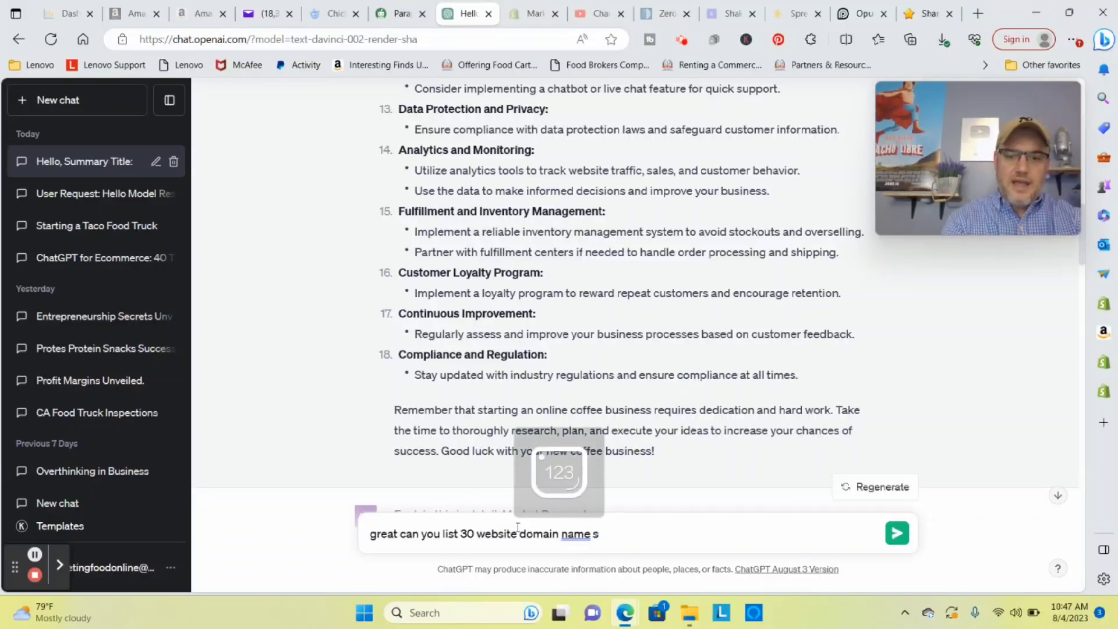
key("BackSpace")
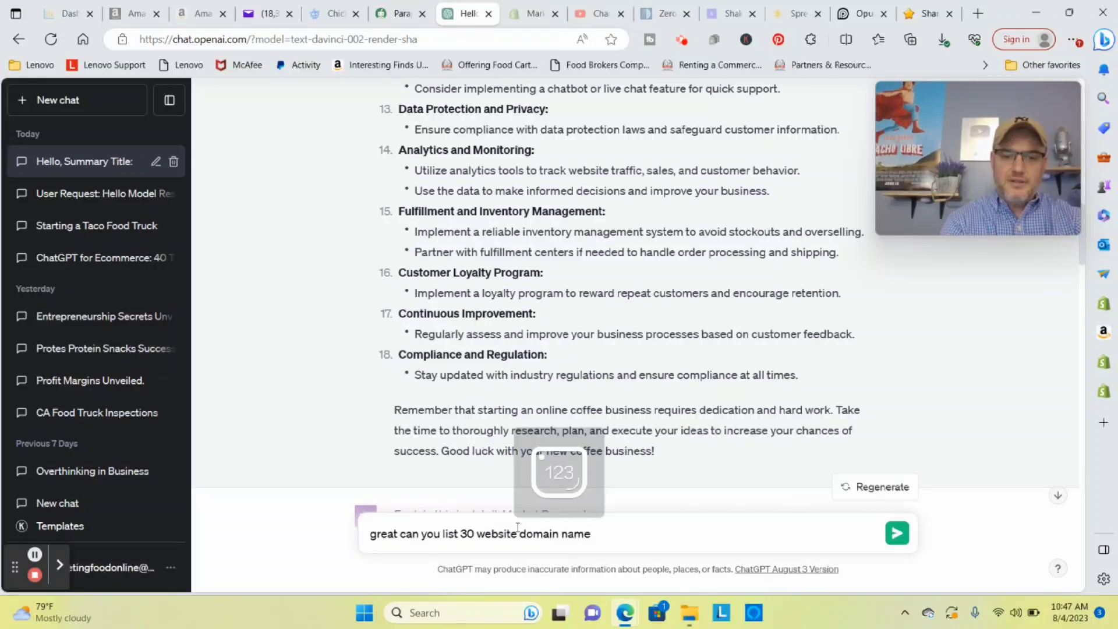
type("s I ")
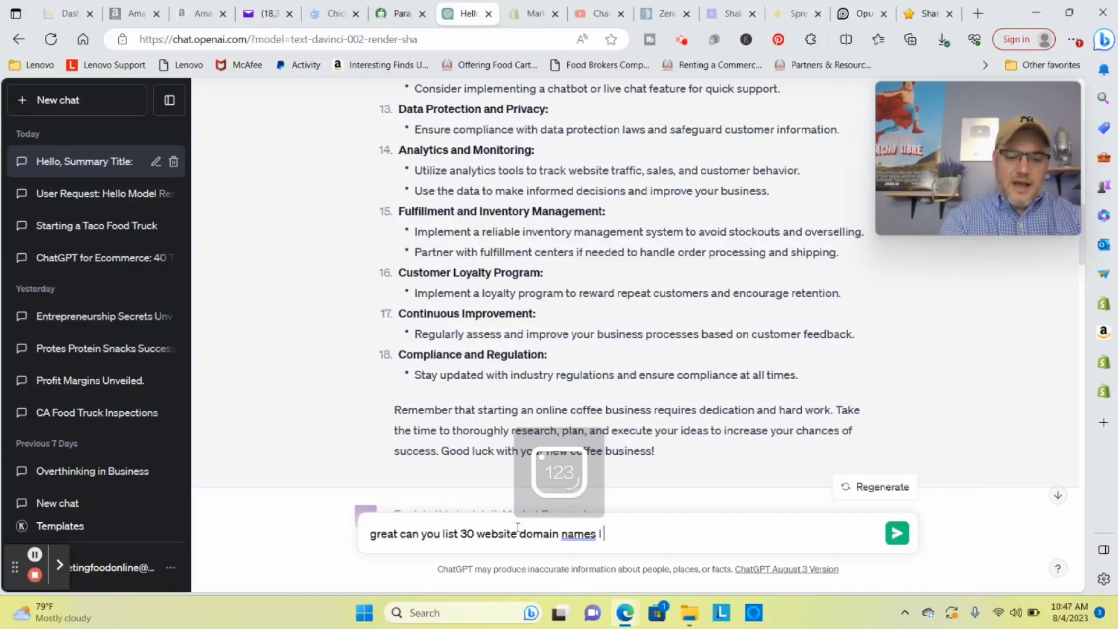
type("could po")
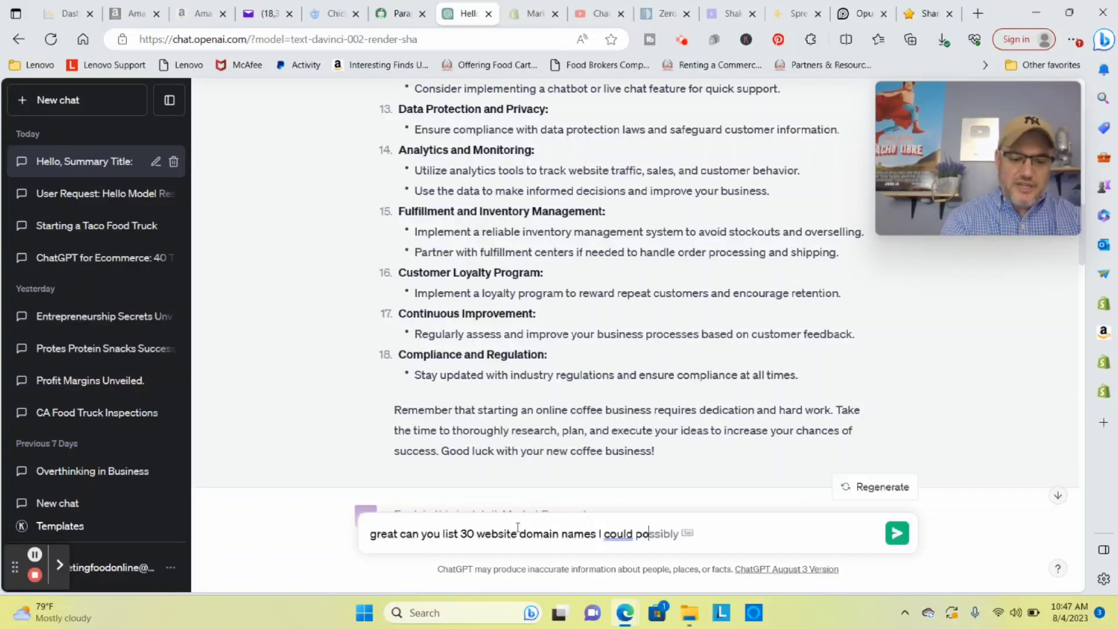
type("tentially us")
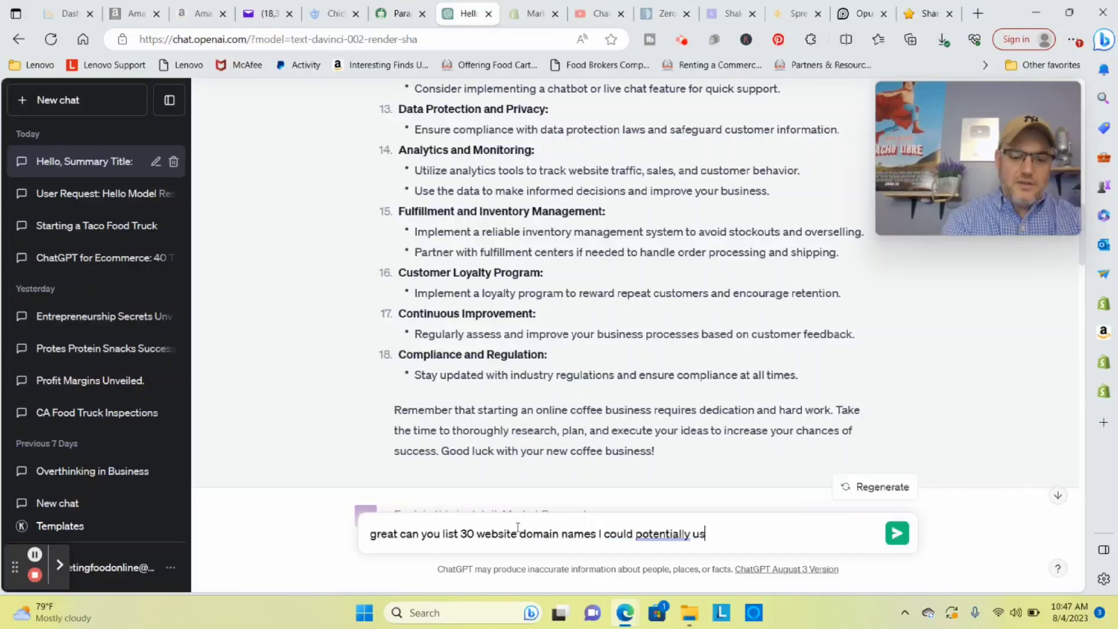
type("e on my webs")
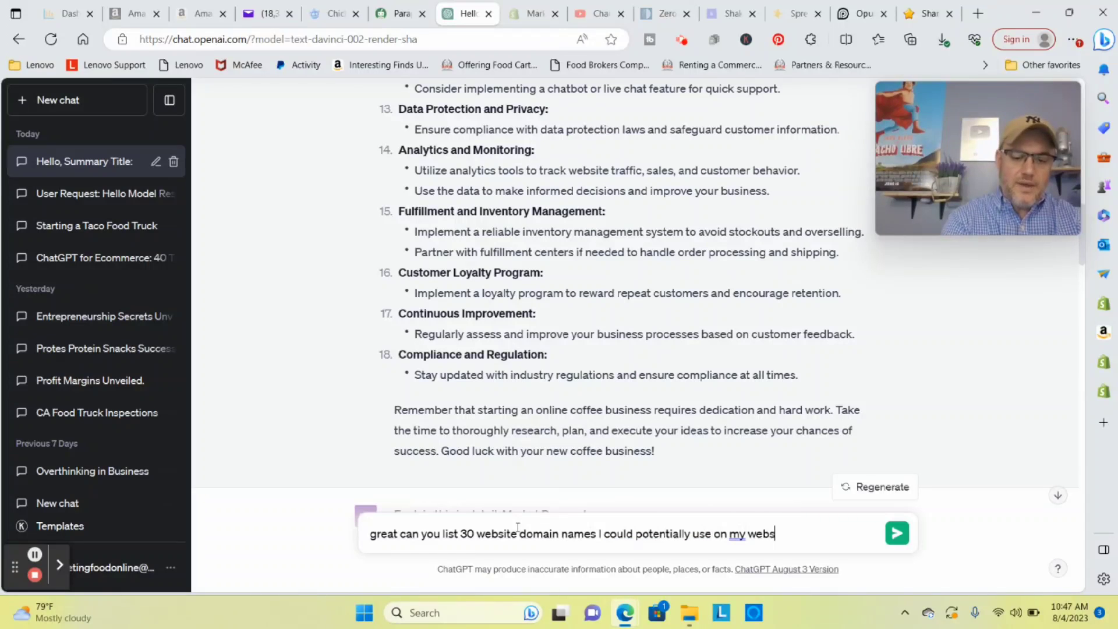
type("ite>")
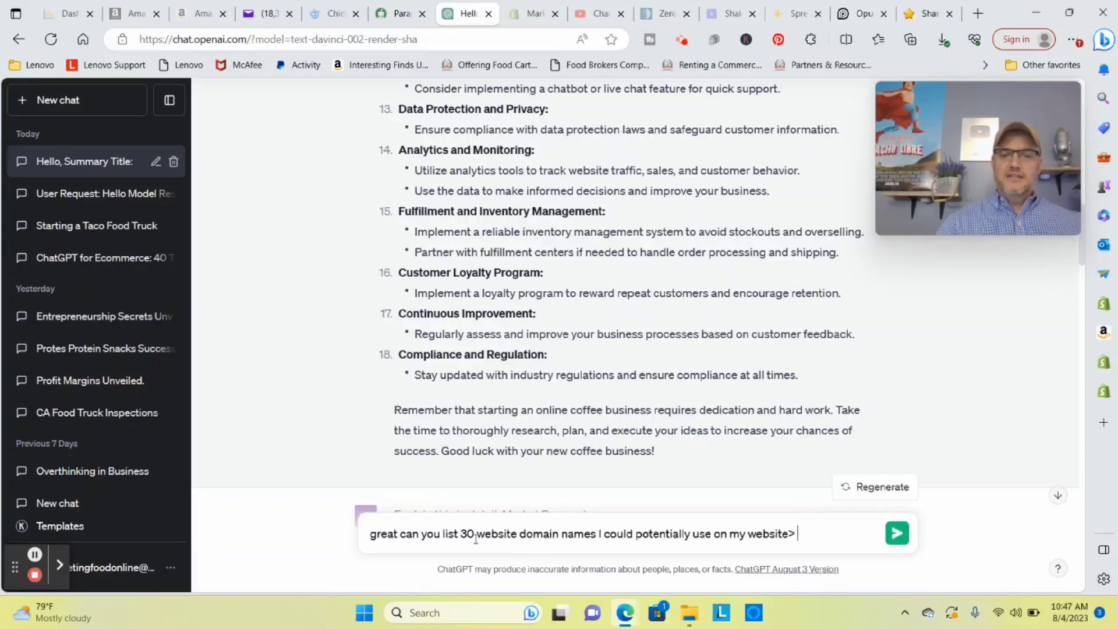
Highlight the request for 30 domain names in the drafted prompt, send it, and go to the end of the answer.
left_click_drag(460, 534, 733, 530)
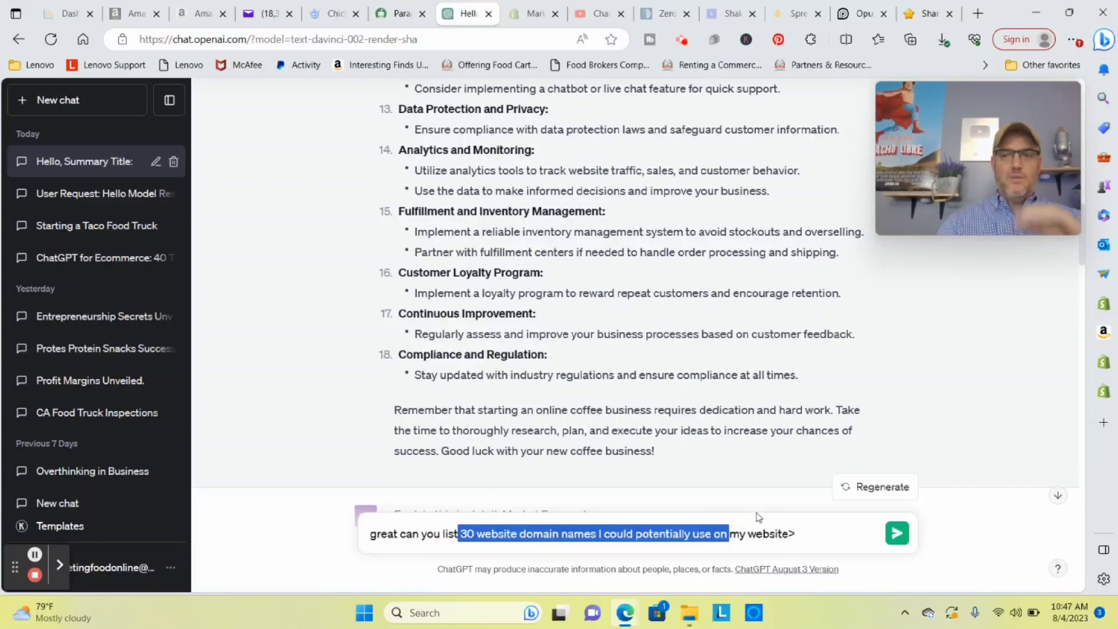
left_click(910, 531)
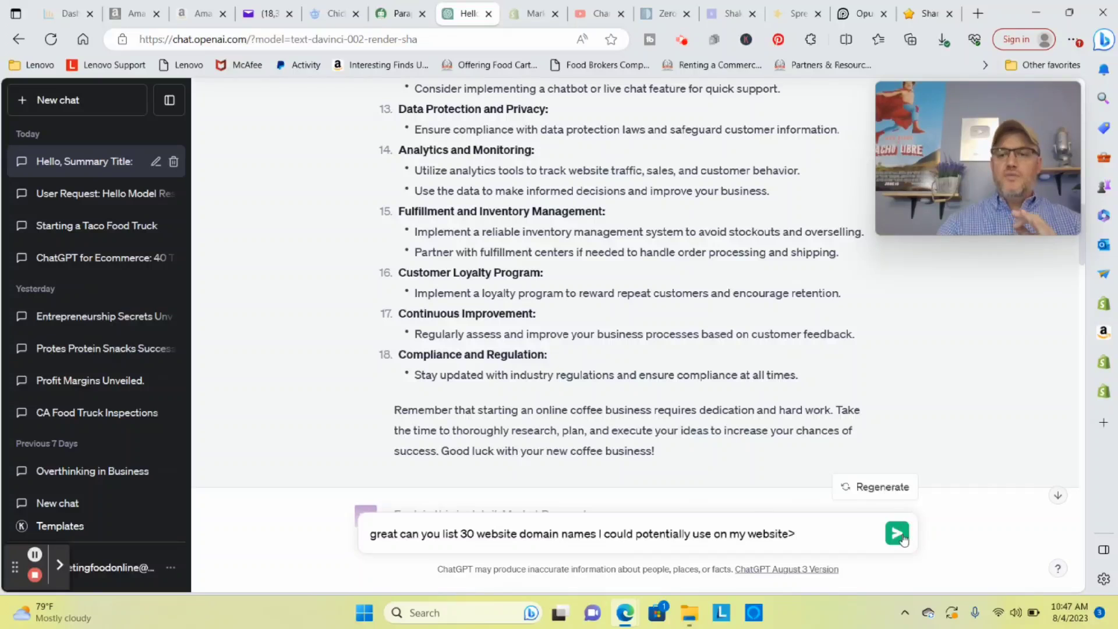
left_click(900, 534)
left_click(1058, 495)
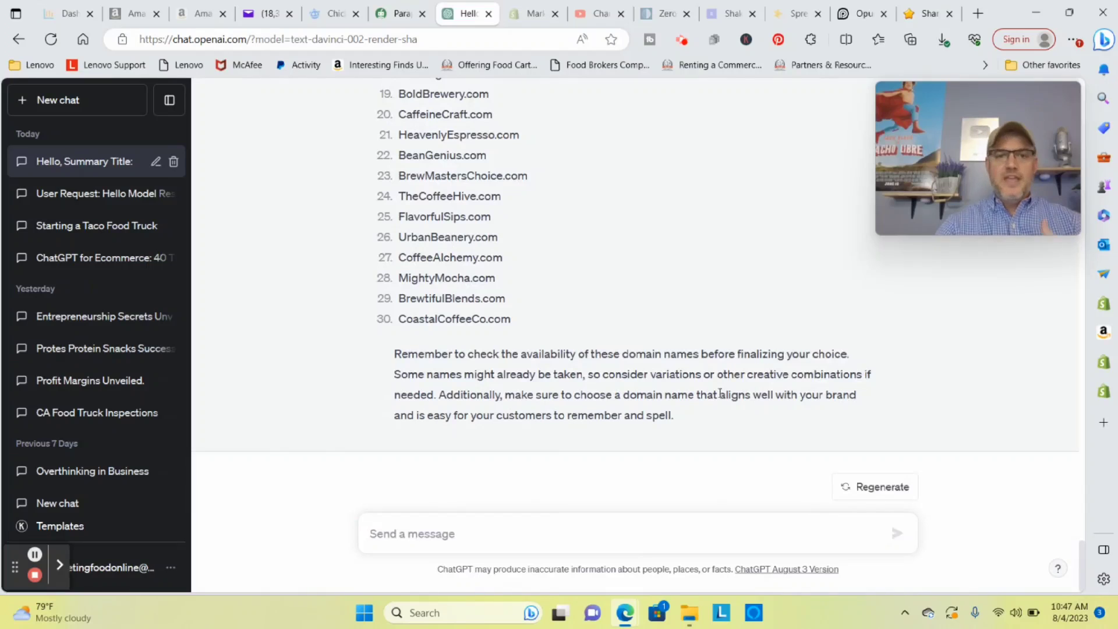
Read through the suggested domain names and the closing advice about checking their availability.
scroll(708, 389, "up", 1)
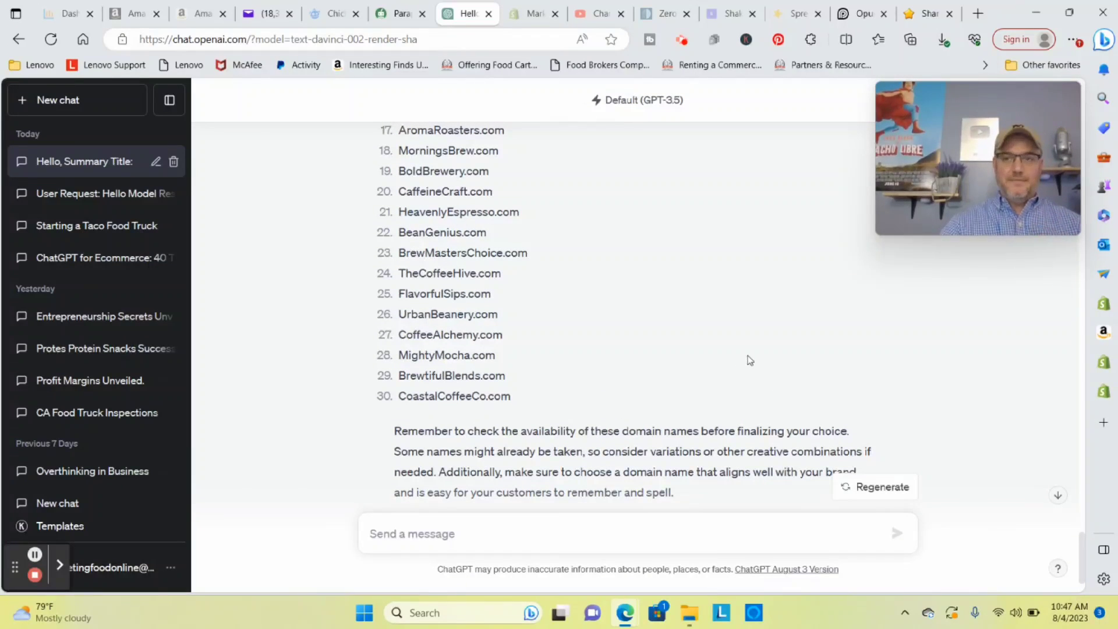
scroll(591, 332, "up", 8)
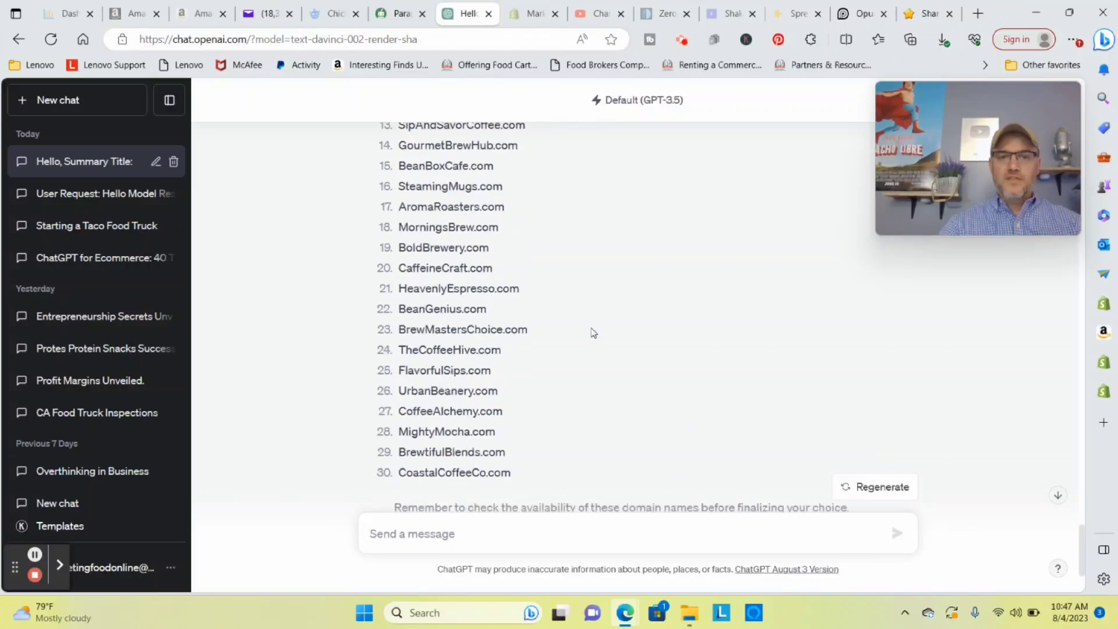
scroll(524, 407, "down", 8)
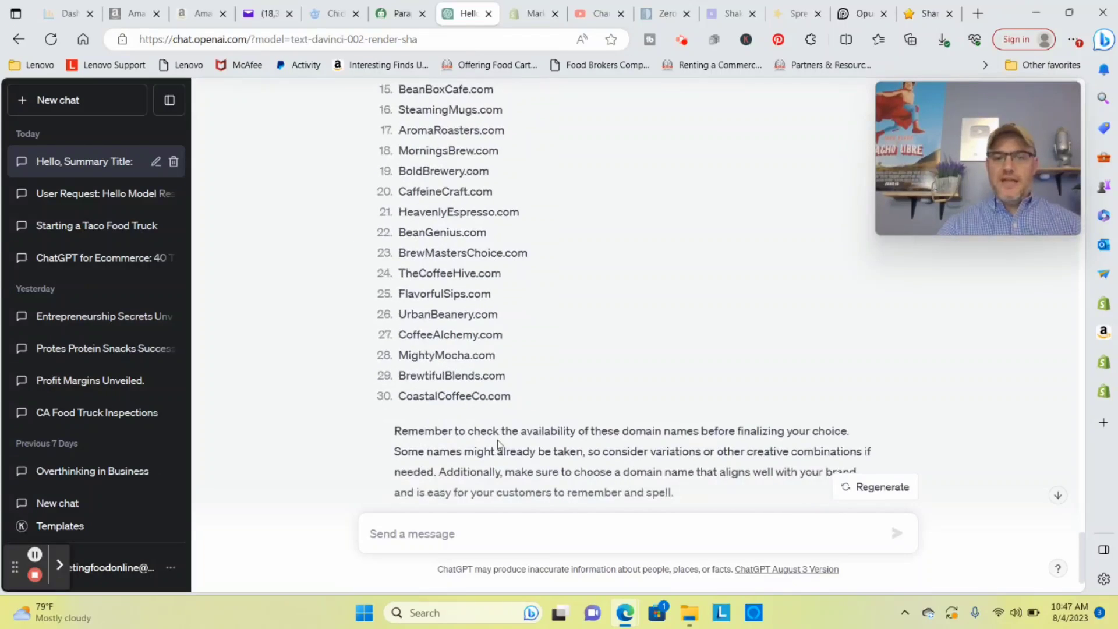
scroll(506, 433, "up", 3)
scroll(494, 303, "up", 4)
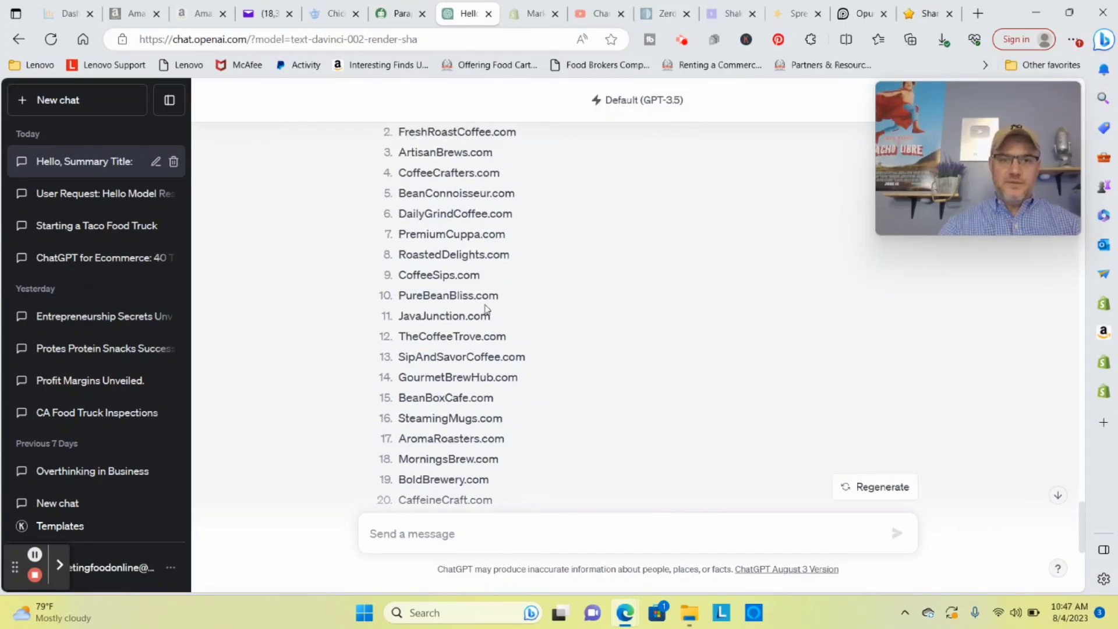
Highlight DailyGrindCoffee.com, BeanConnoisseur.com and CoffeeCrafters.com one after another in the domain list, and clear the selection.
left_click_drag(399, 291, 549, 289)
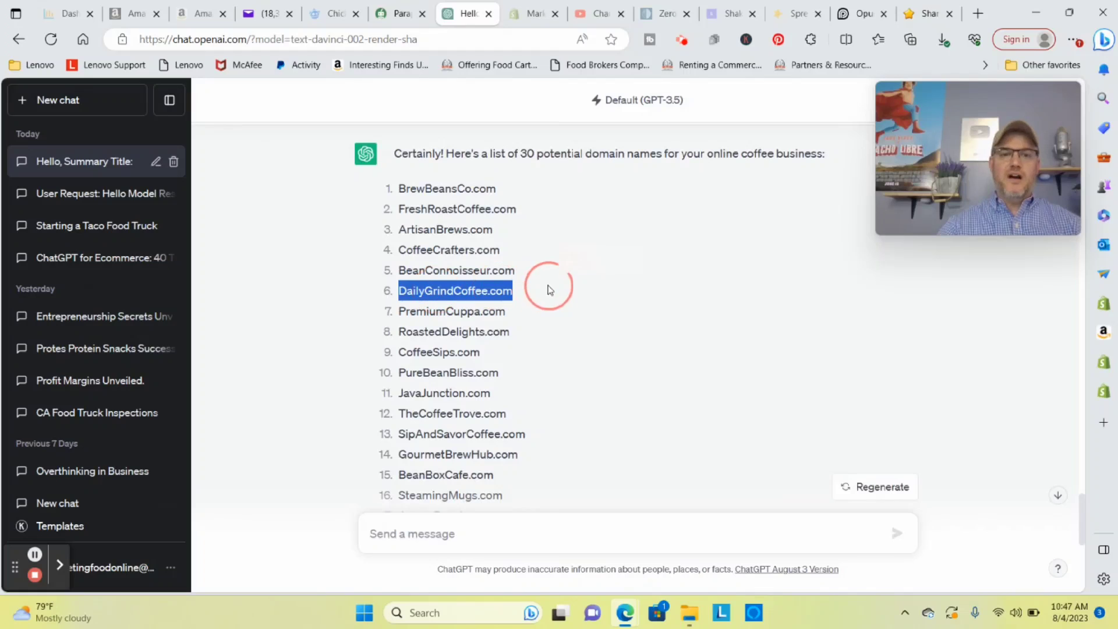
left_click_drag(399, 271, 542, 268)
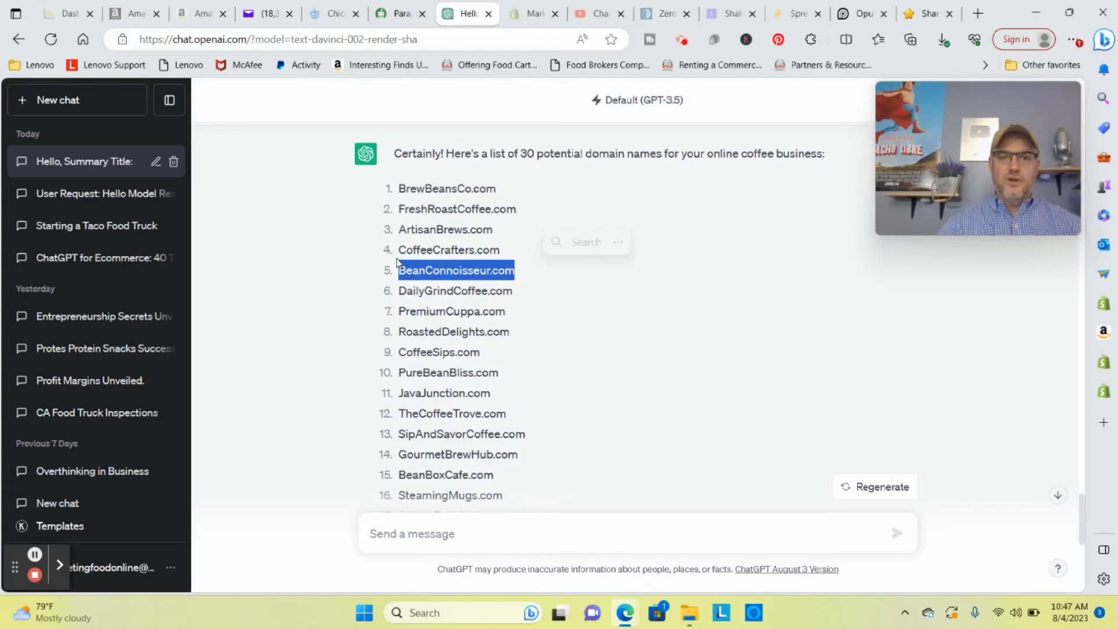
left_click_drag(399, 250, 543, 257)
scroll(492, 223, "down", 1)
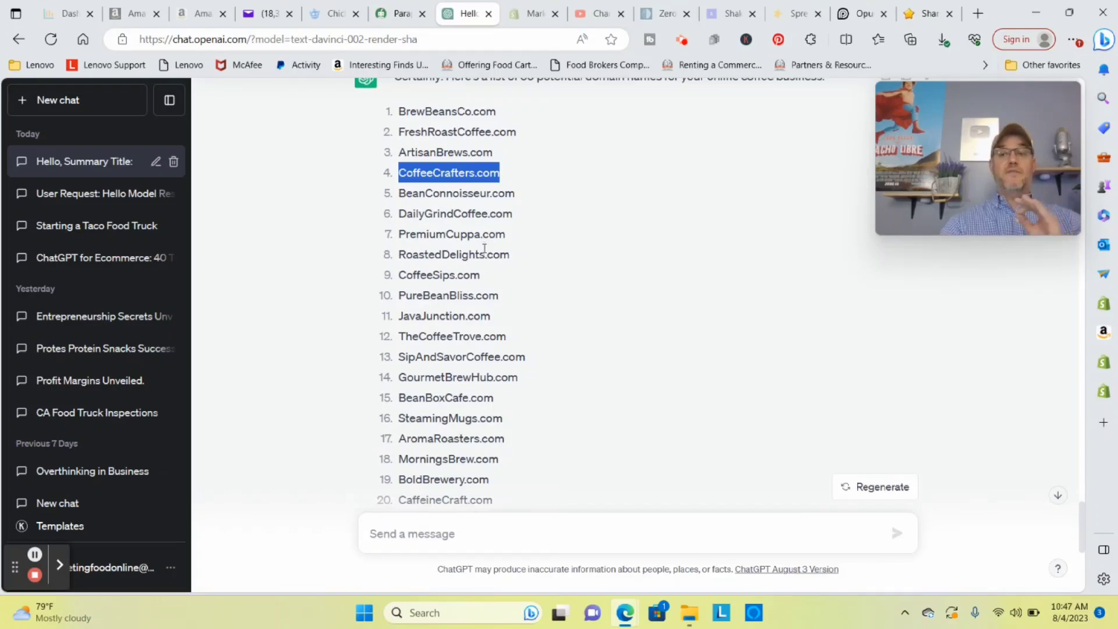
left_click(436, 175)
right_click(436, 174)
left_click(378, 207)
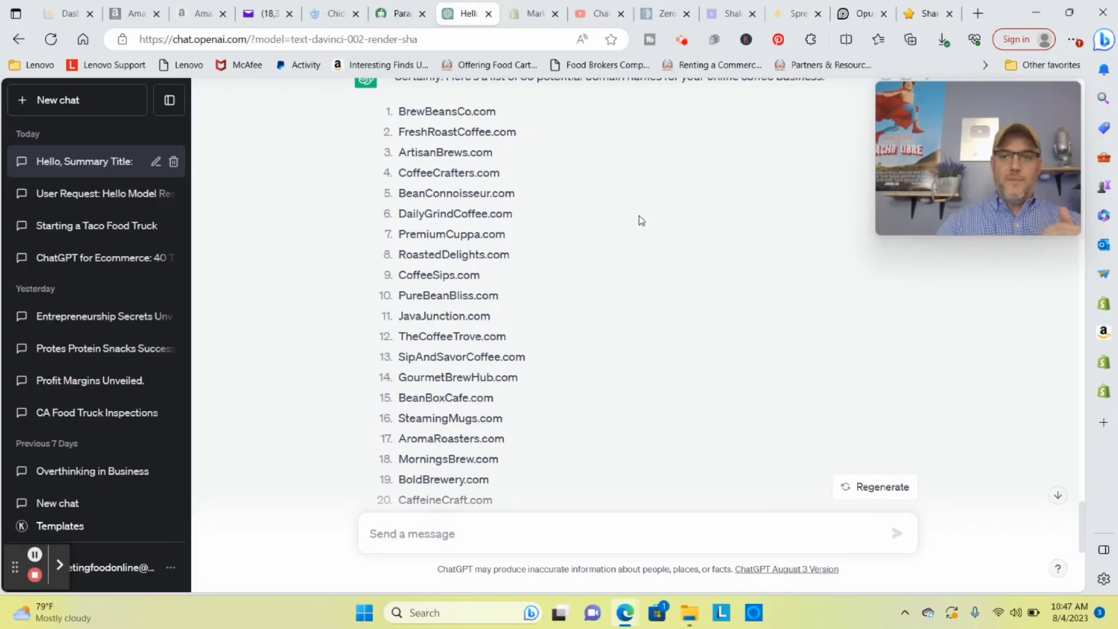
Send the prompt "I need a creative name for my coffee business can you list 40 names".
scroll(616, 327, "down", 7)
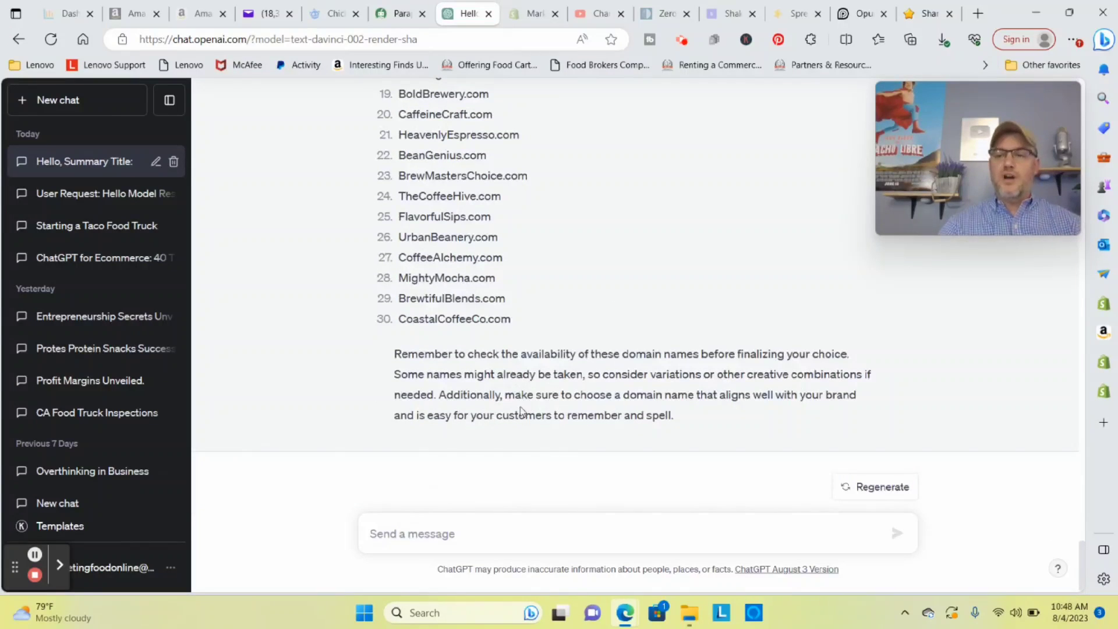
left_click(498, 533)
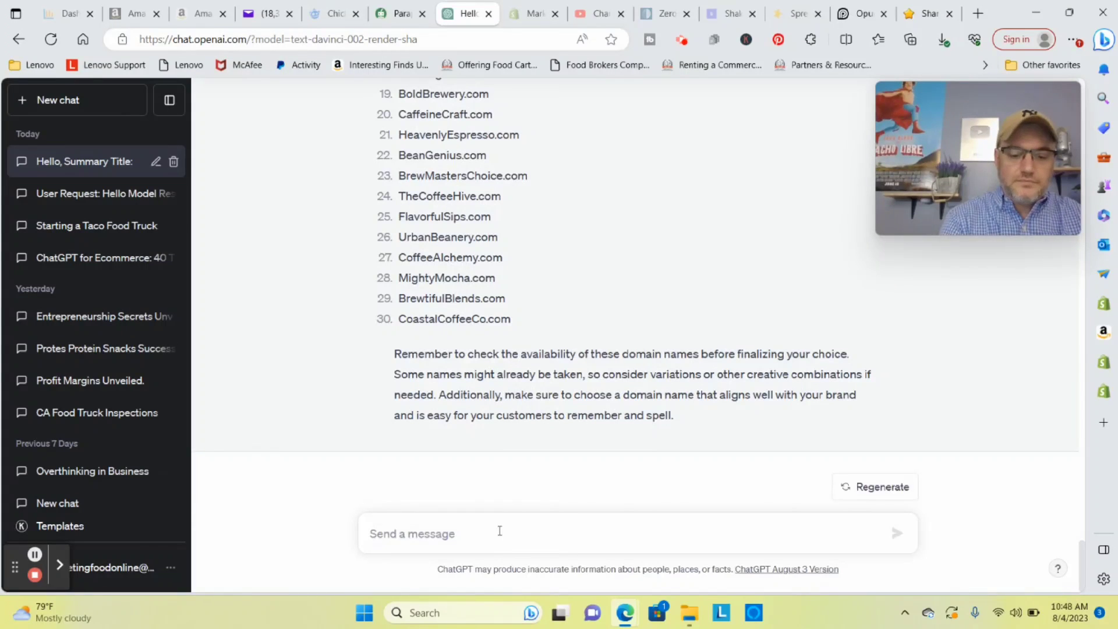
type("I need a")
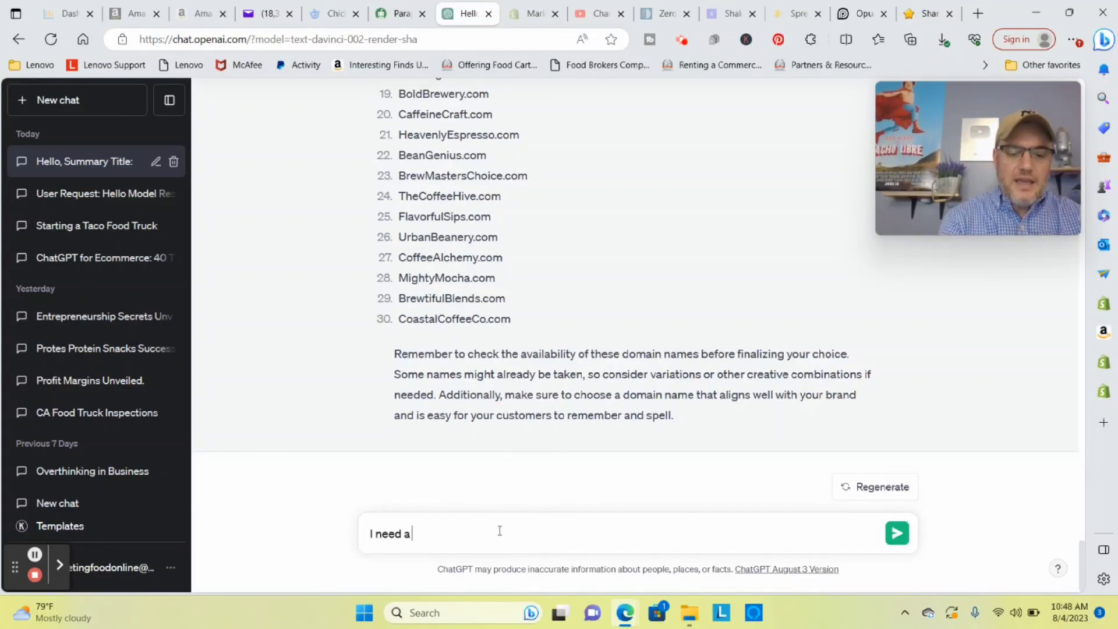
type(" c")
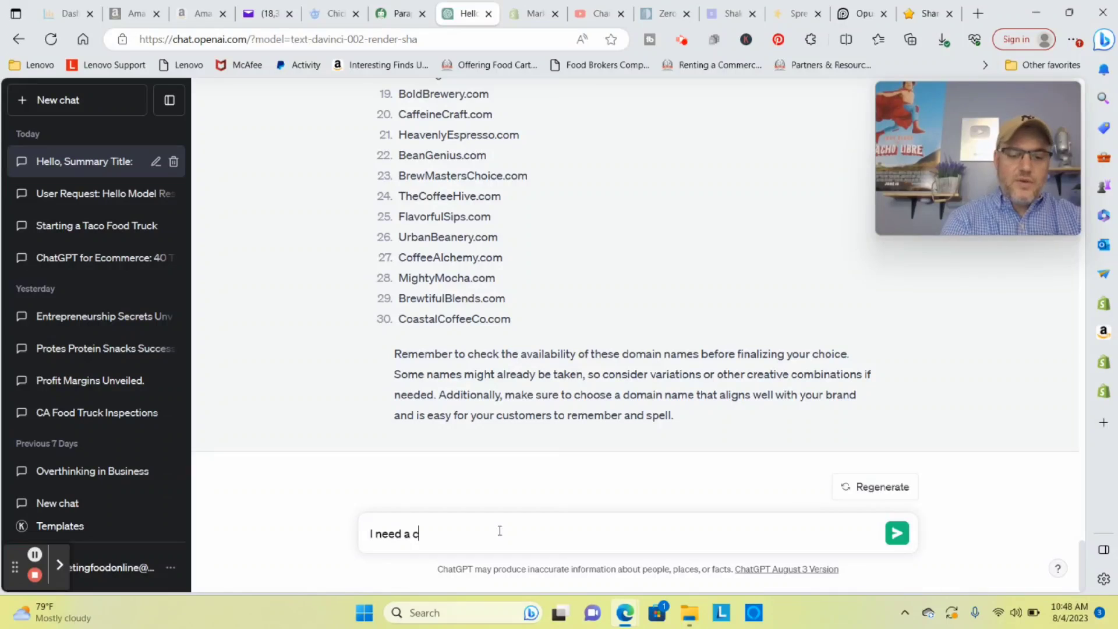
type("reative name fo")
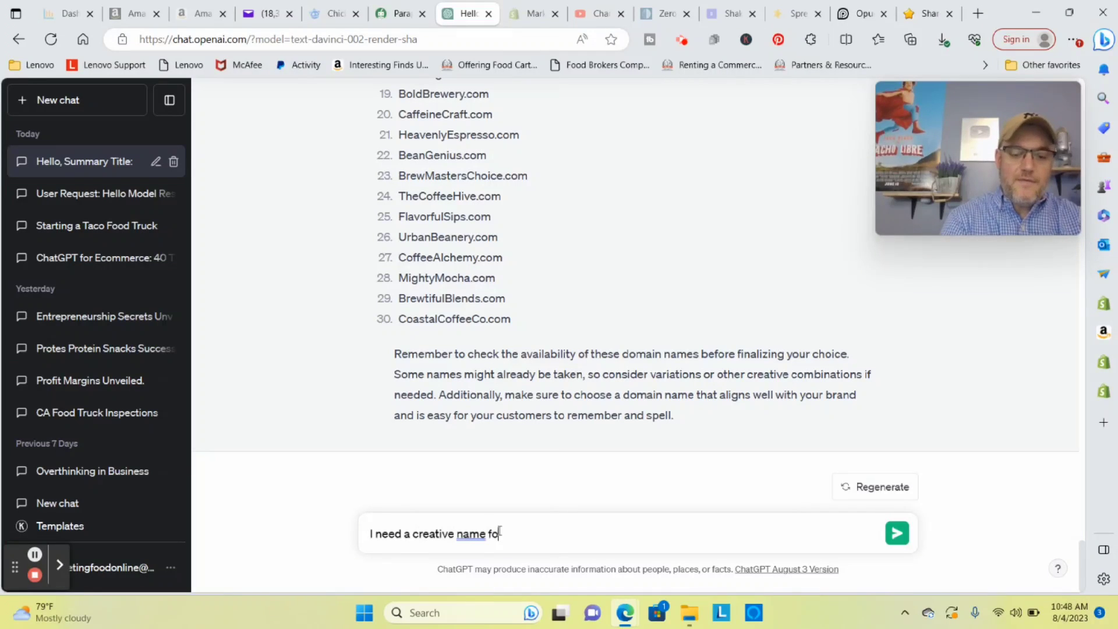
type("r my coffee ")
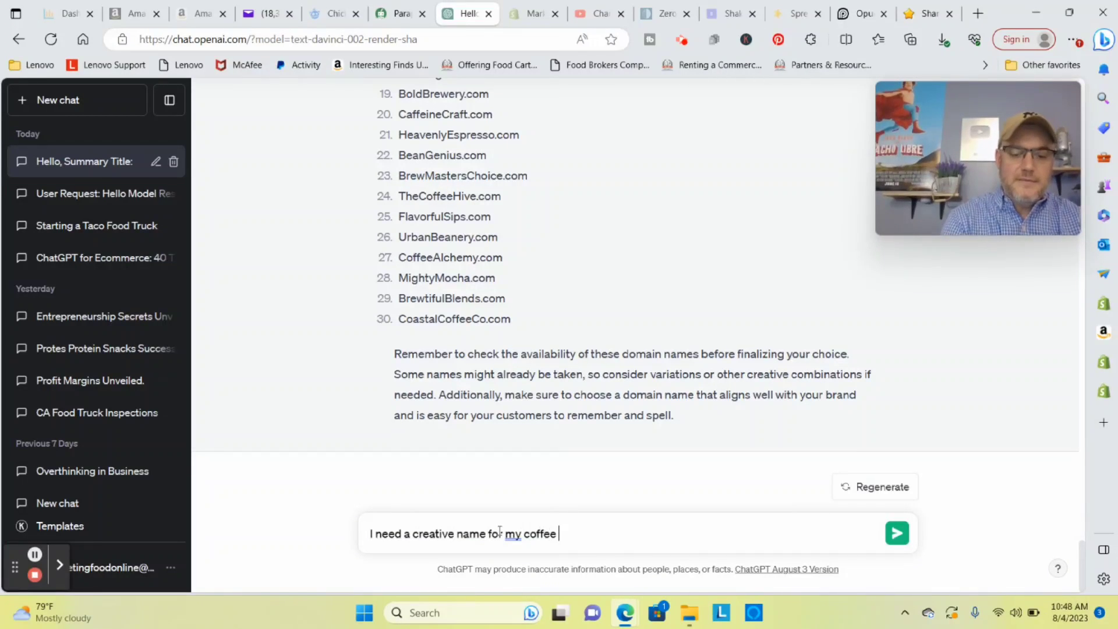
type("businesscna")
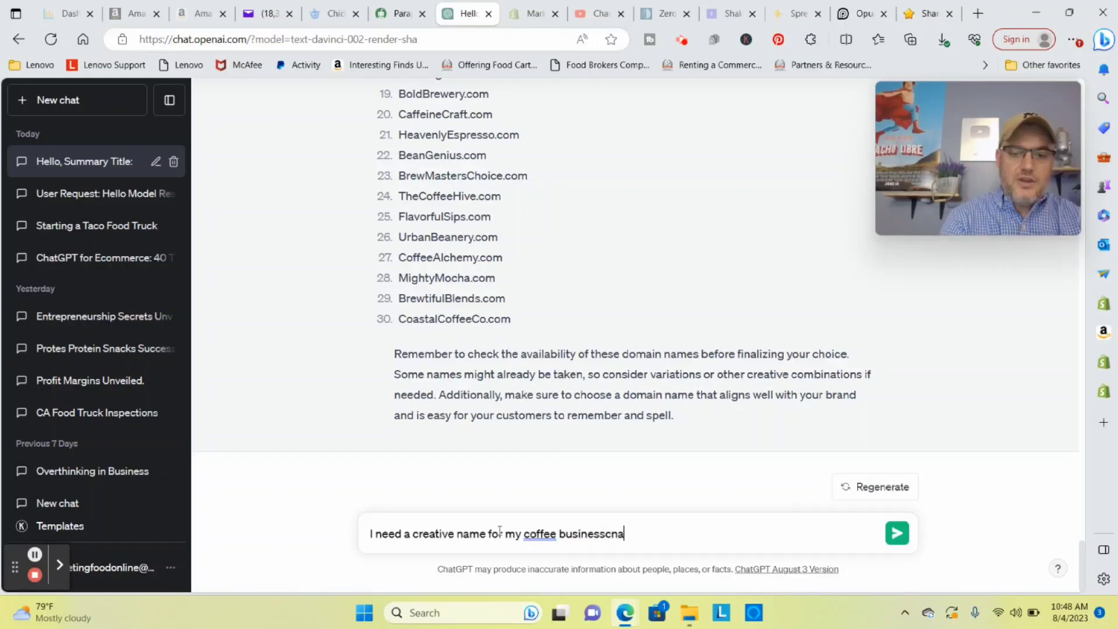
key("BackSpace")
key("BackSpace")
key("BackSpace")
type("cna you")
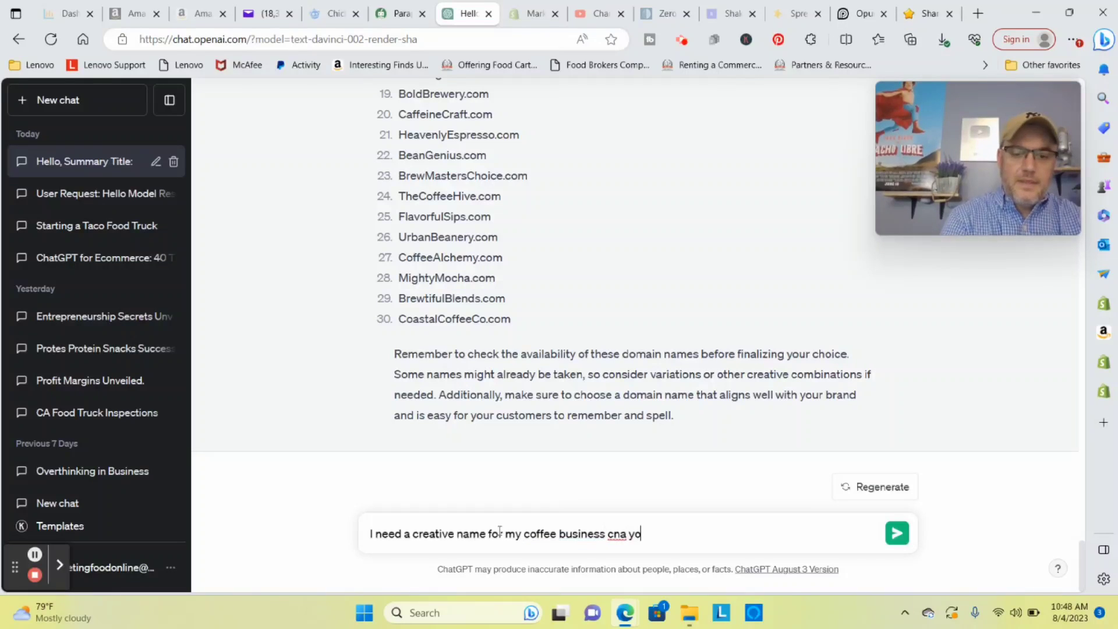
key("BackSpace")
key("BackSpace")
key("BackSpace")
key("BackSpace")
key("BackSpace")
key("BackSpace")
type("an")
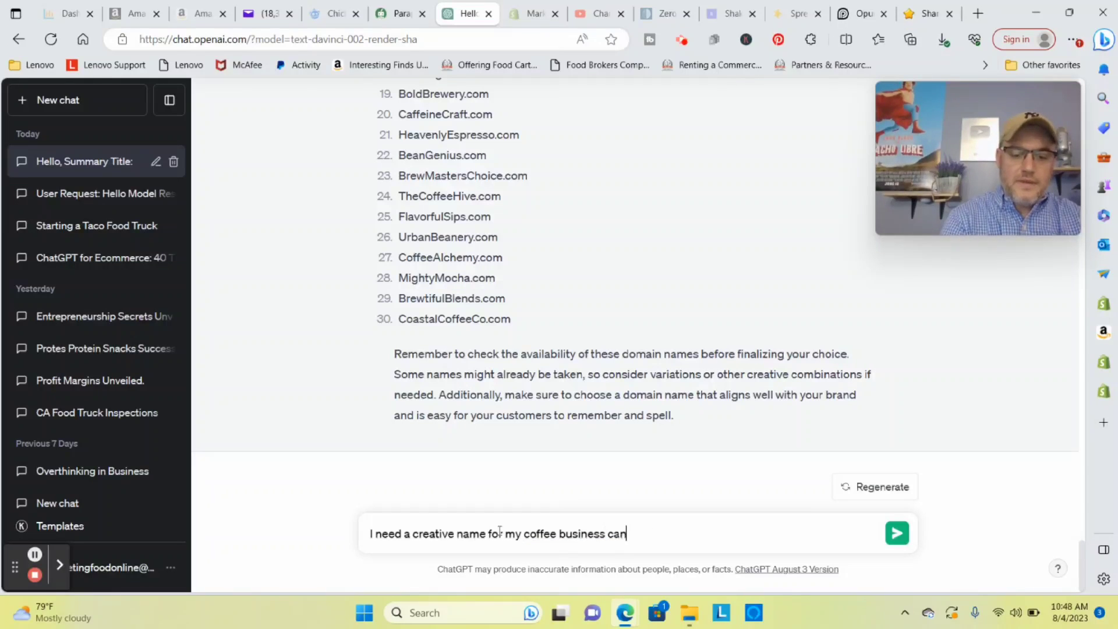
type(" you list 40 names")
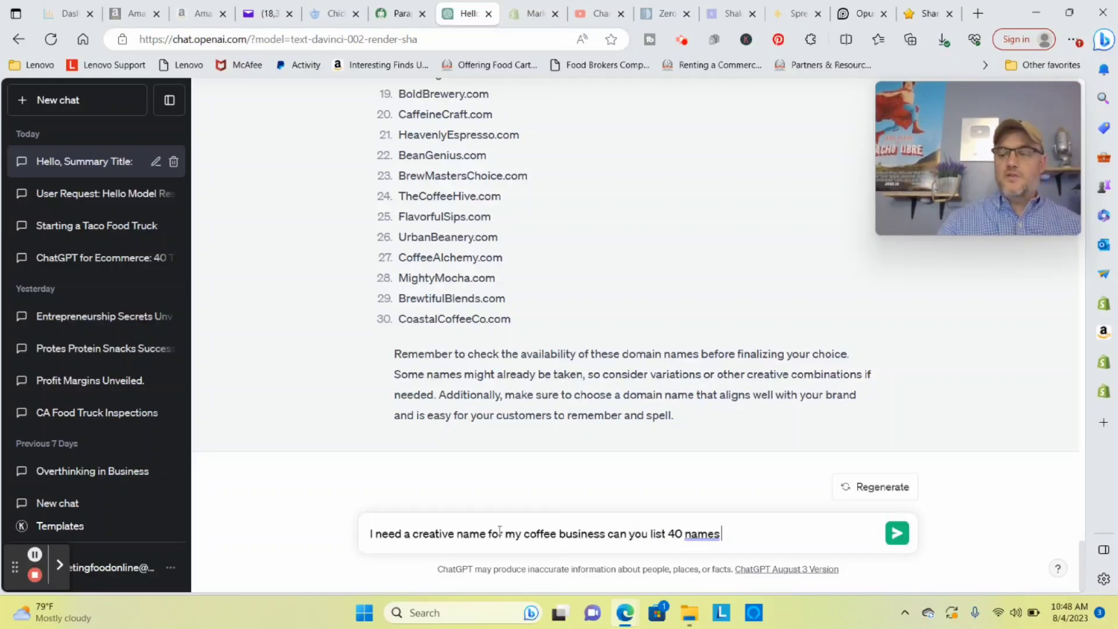
key("Return")
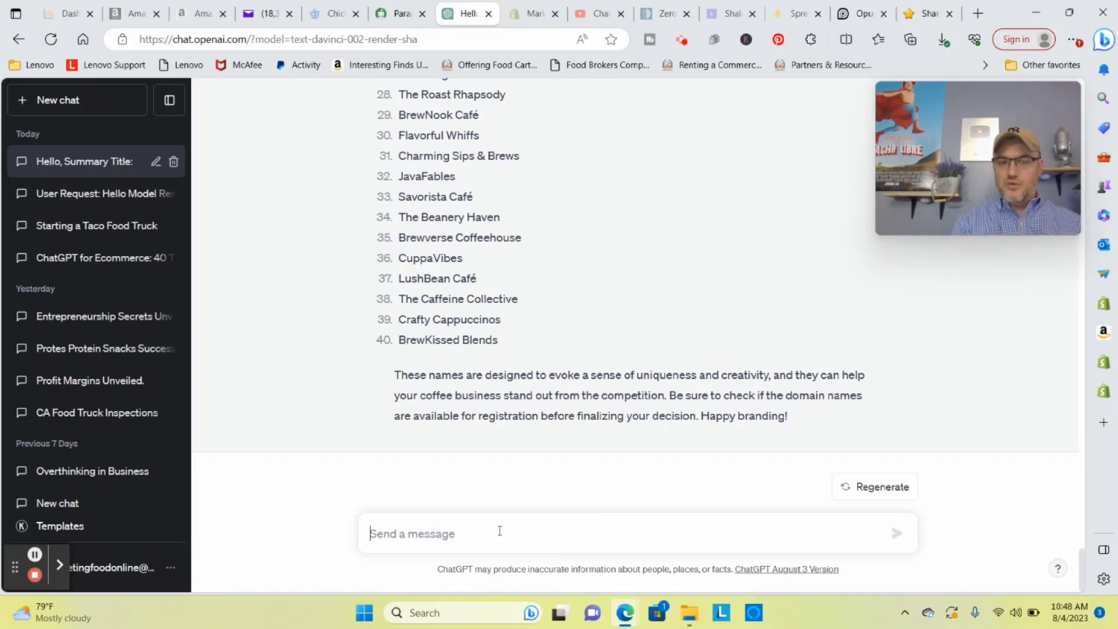
Highlight BrewCraze Corner, Caffeine Cabana and CuppaCrafters one after another in the list of suggested business names.
scroll(460, 366, "up", 3)
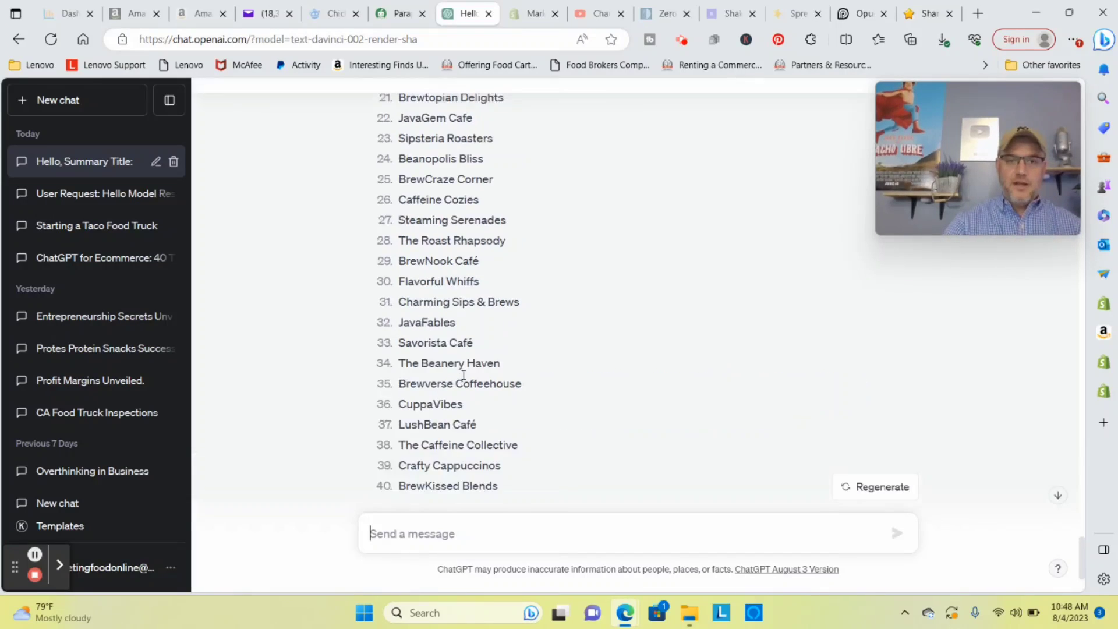
left_click_drag(401, 188, 505, 189)
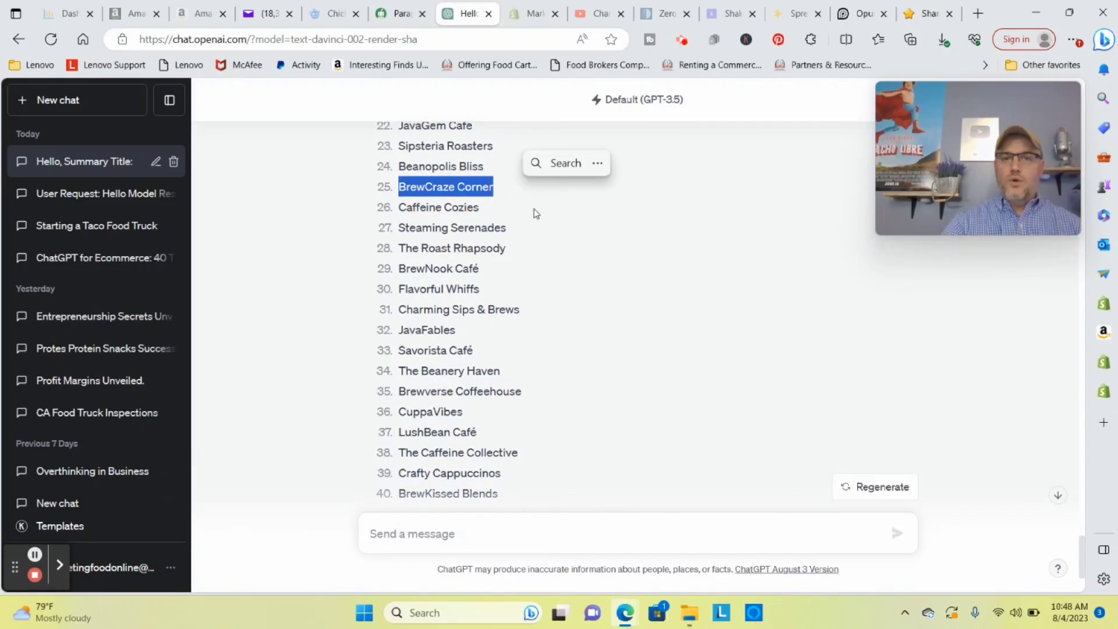
scroll(501, 251, "up", 3)
left_click_drag(401, 177, 499, 179)
scroll(452, 194, "up", 3)
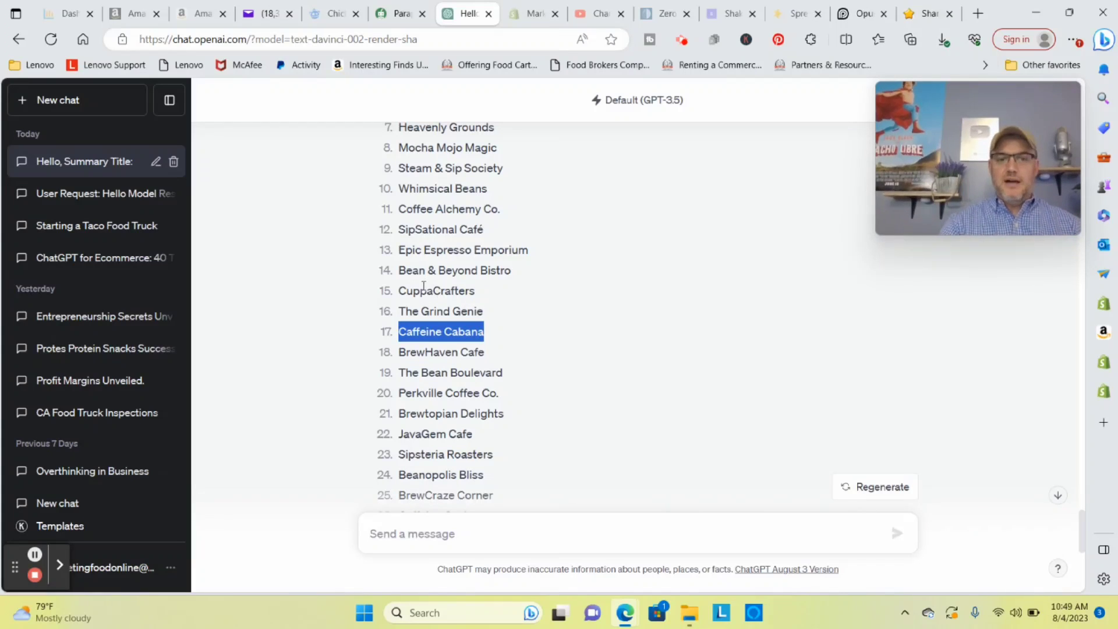
double_click(401, 291)
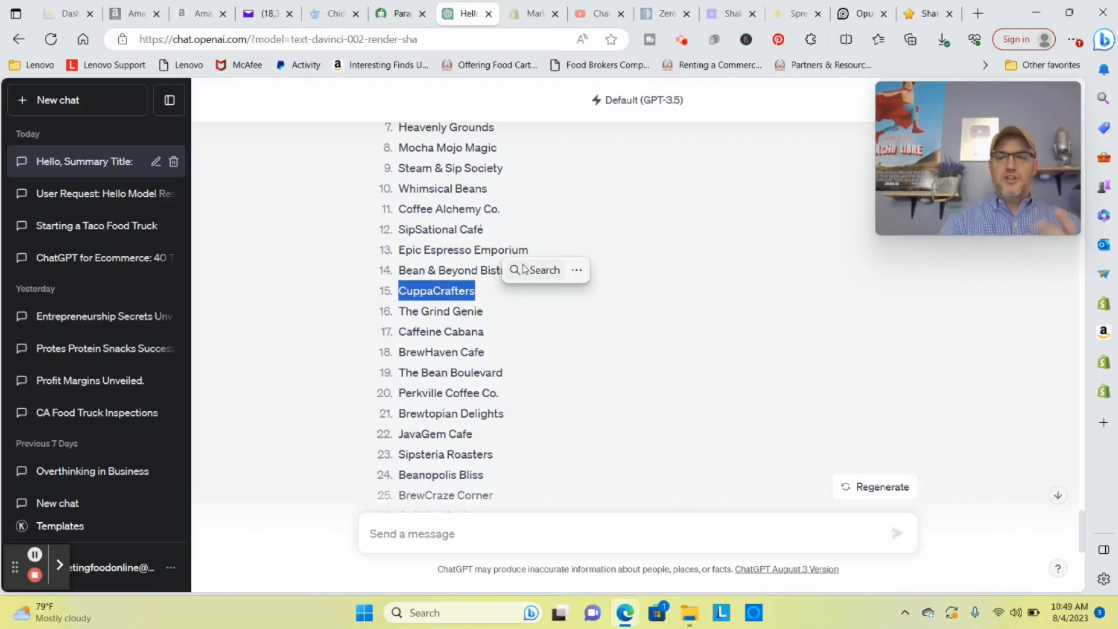
Ask "what should my logo design include for my coffee brand ?" in the same chat.
scroll(523, 272, "down", 8)
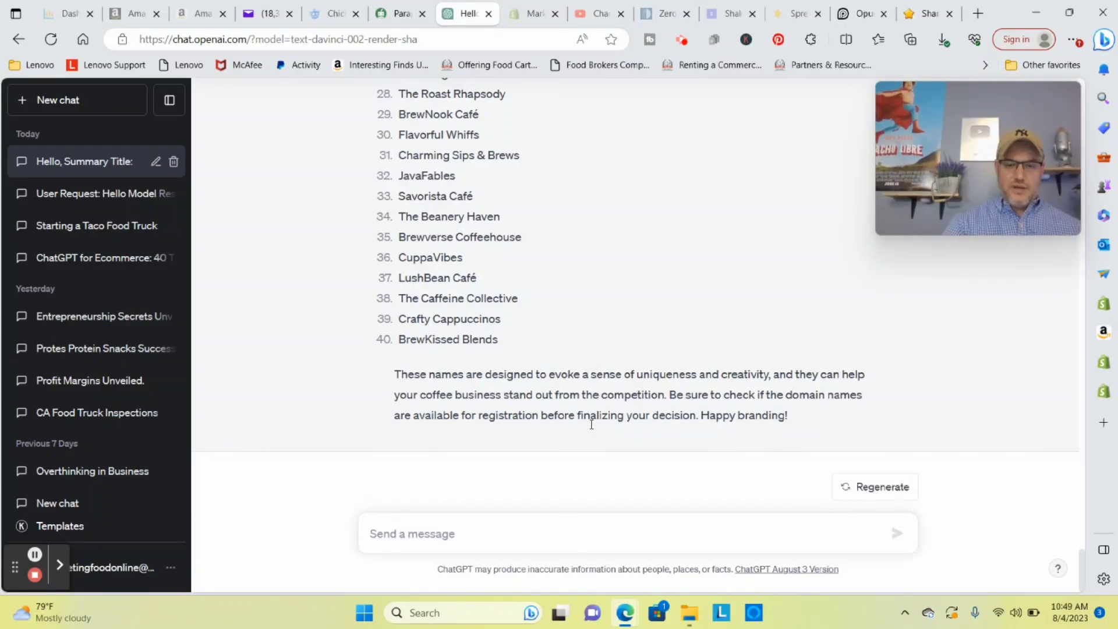
left_click(550, 538)
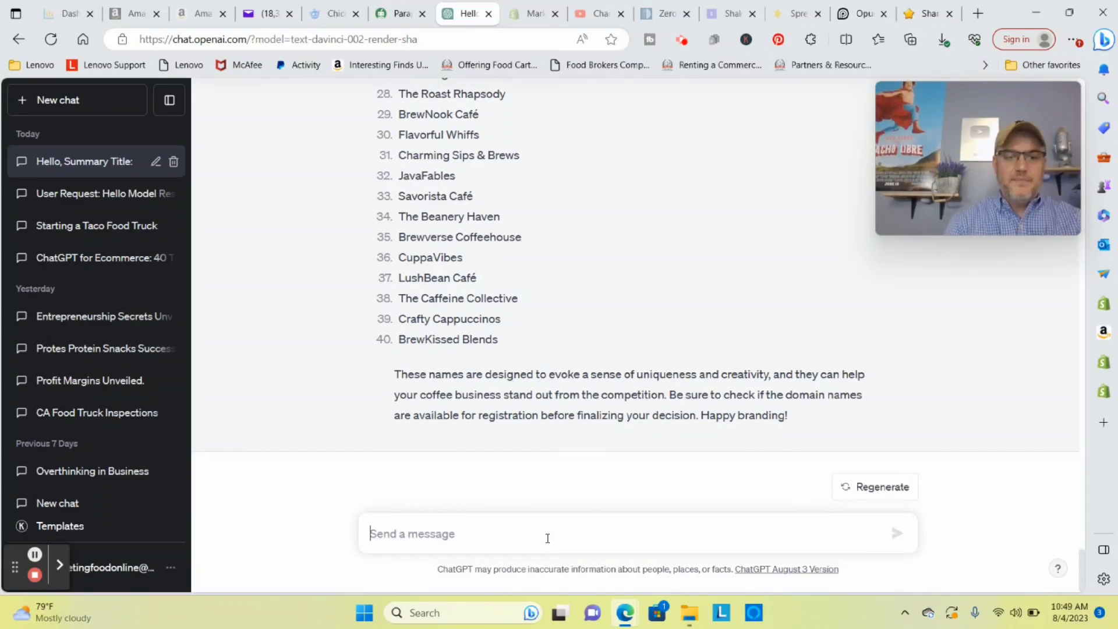
type("what should ")
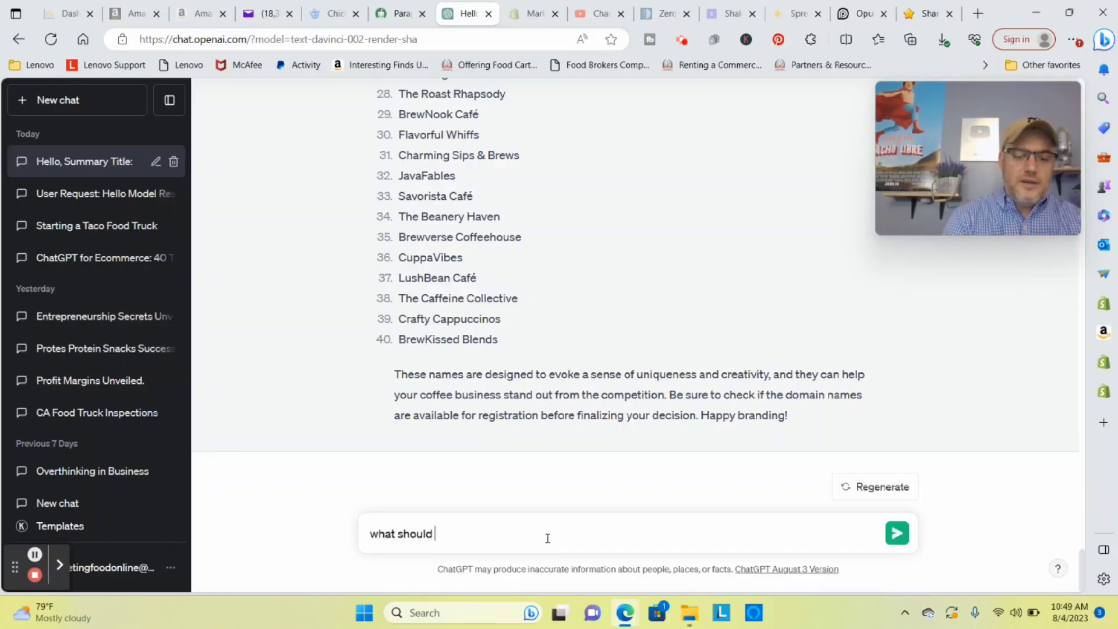
type("my logo ")
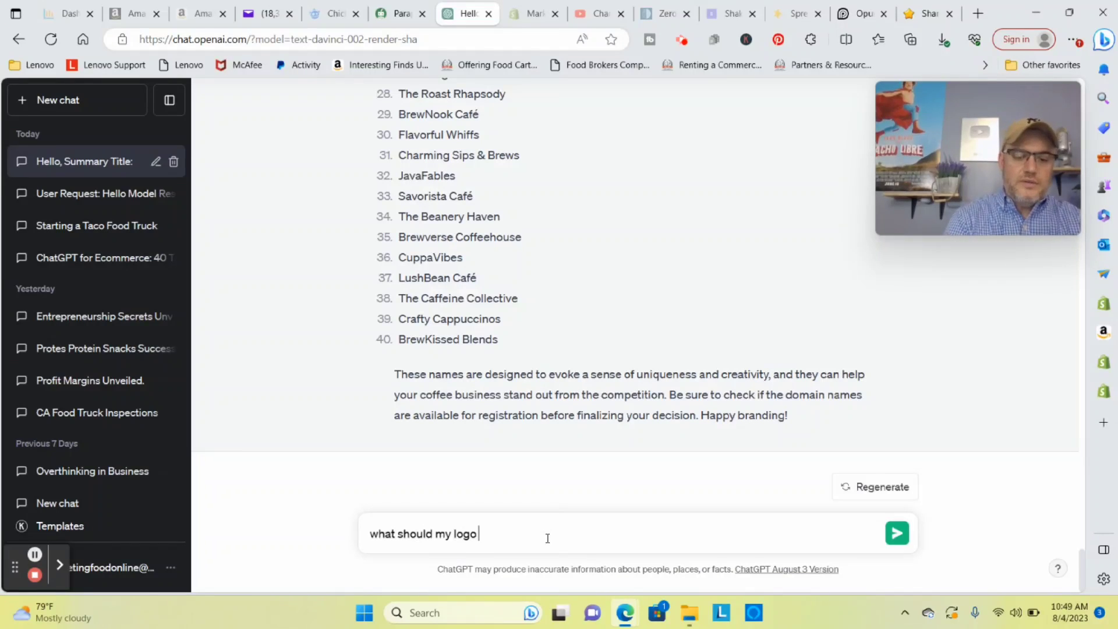
type("design i")
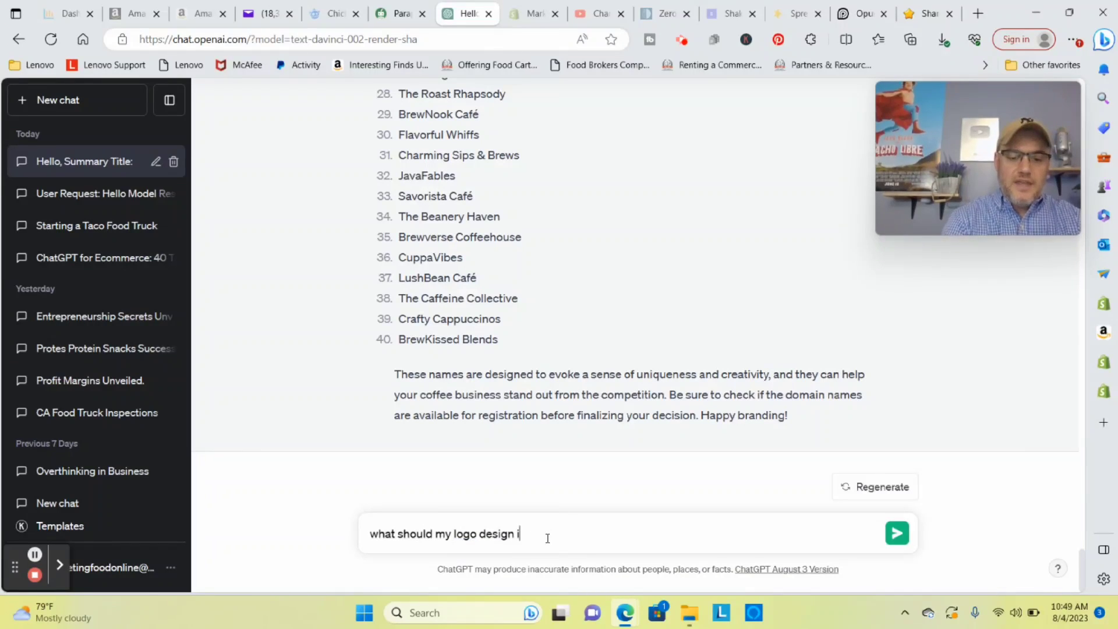
type("nclude for my co")
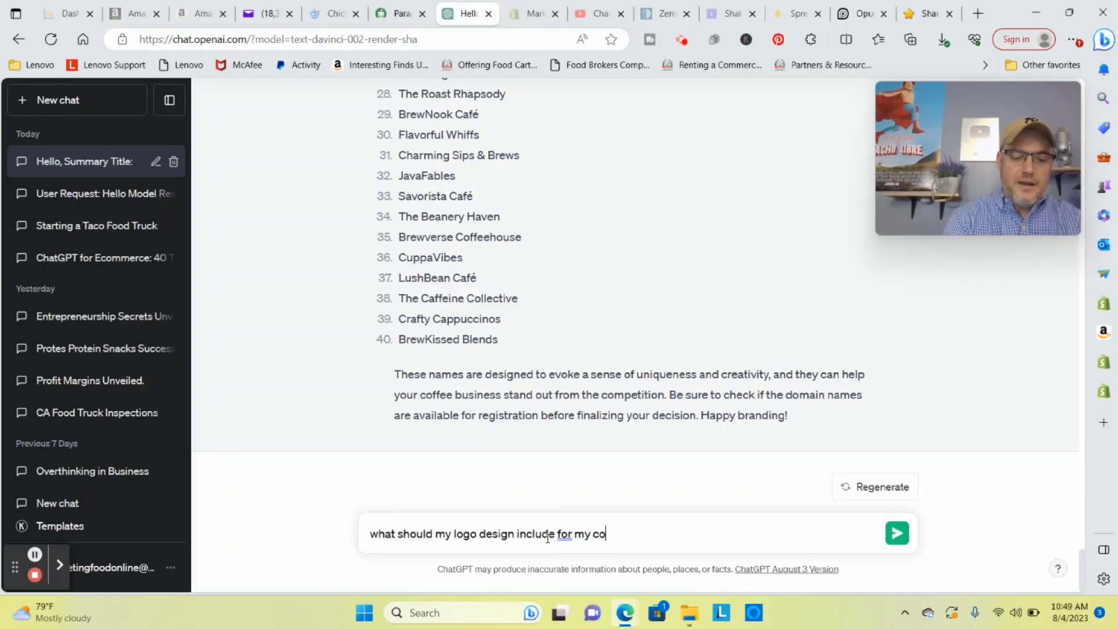
type("ffee bra")
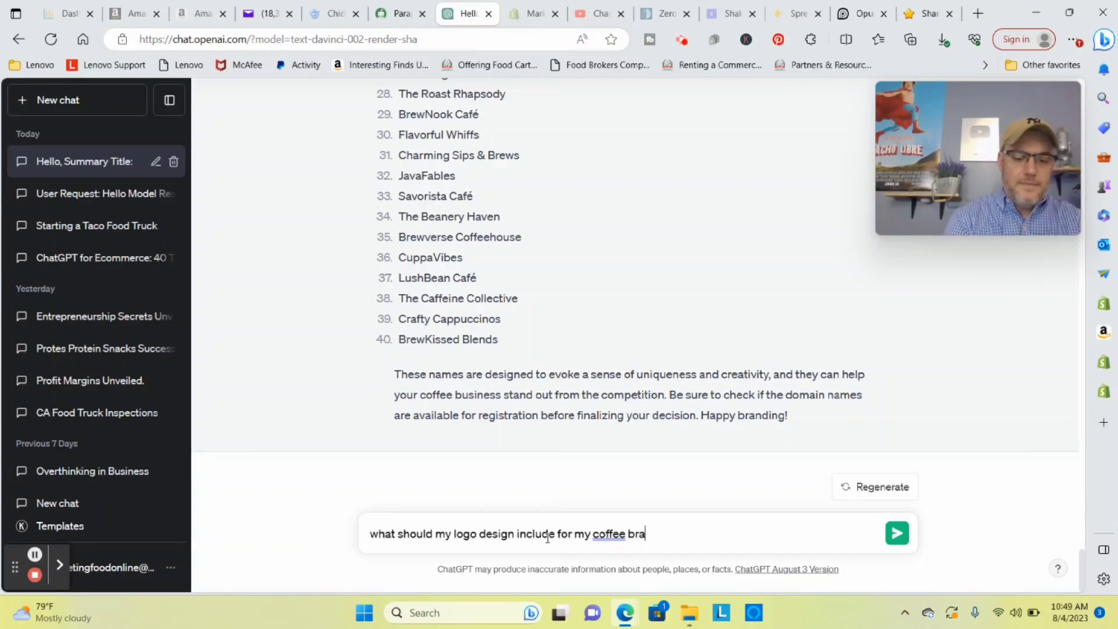
type("nd")
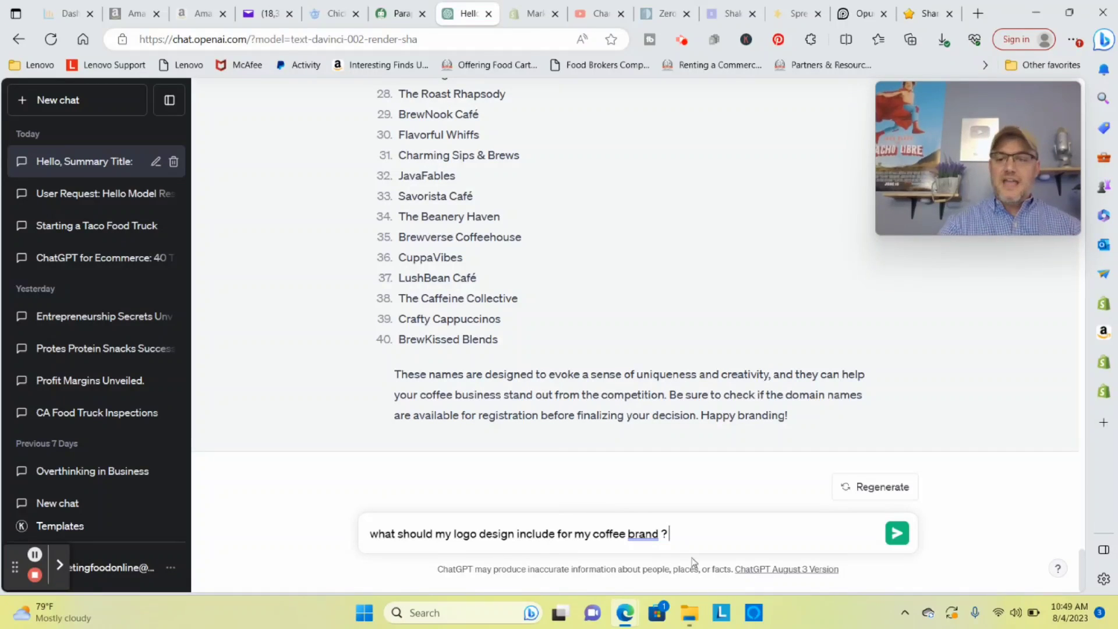
left_click(897, 533)
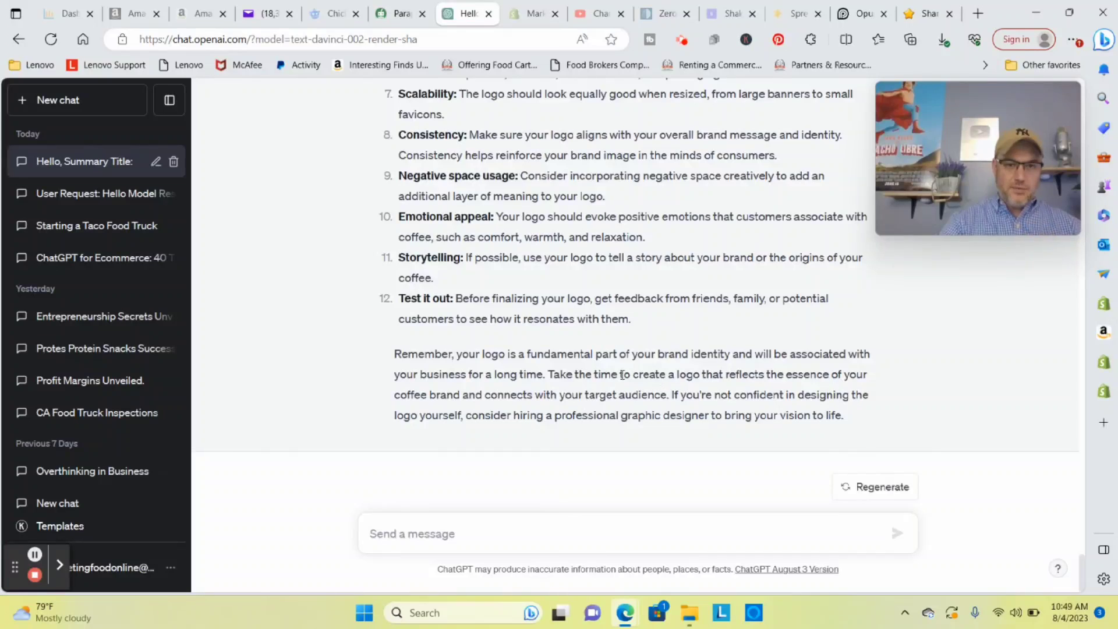
Highlight the Color scheme, Typography, Uniqueness and Versatility headings one after another in the logo design answer.
scroll(638, 387, "up", 3)
scroll(637, 388, "up", 3)
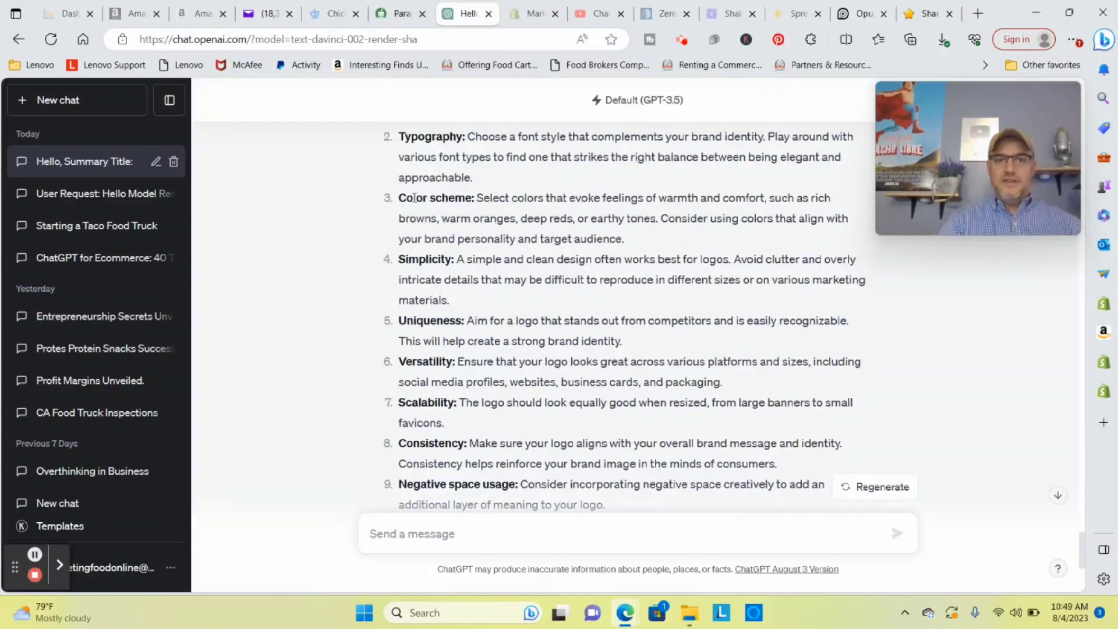
left_click_drag(396, 199, 475, 199)
left_click_drag(396, 138, 481, 139)
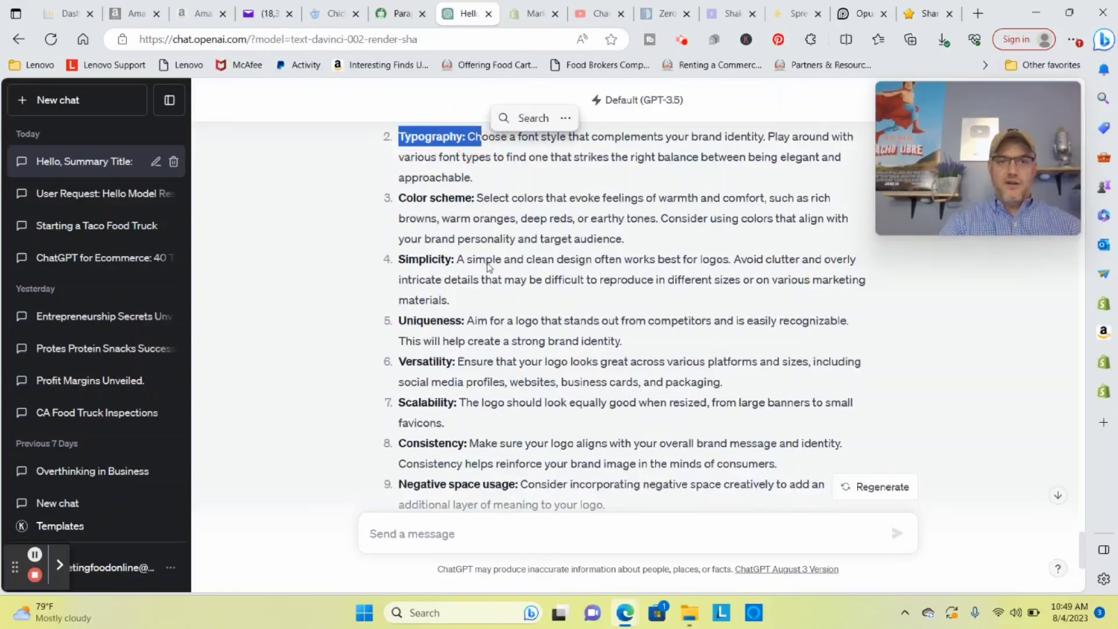
scroll(488, 267, "down", 2)
left_click_drag(401, 242, 472, 241)
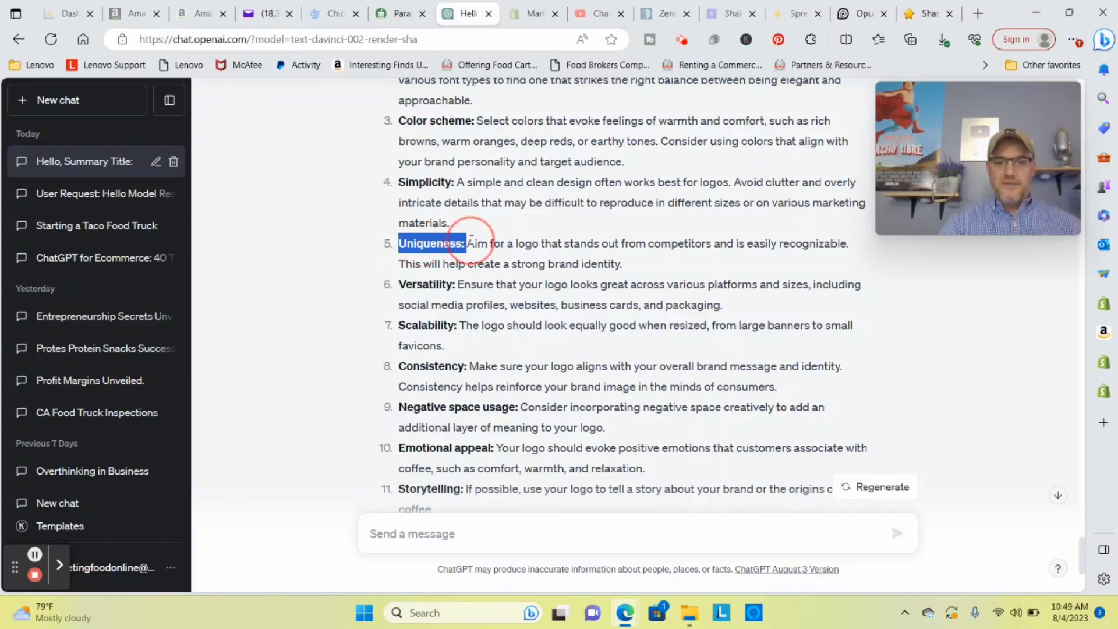
left_click_drag(400, 284, 464, 285)
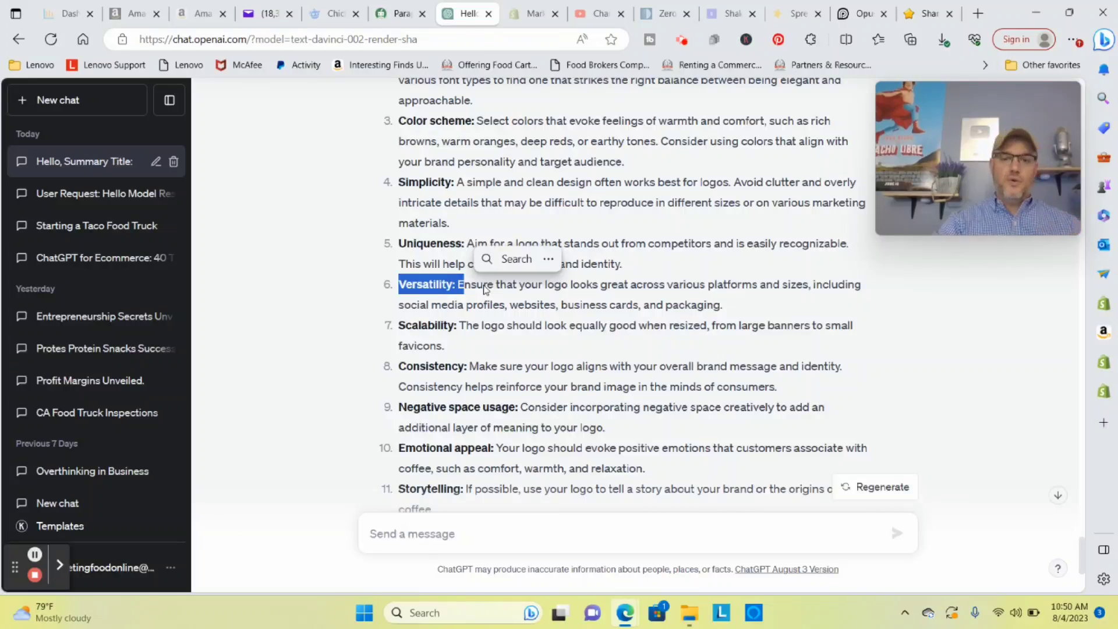
Highlight the Consistency, Scalability and Emotional appeal headings one after another in the logo design answer.
left_click_drag(399, 366, 488, 367)
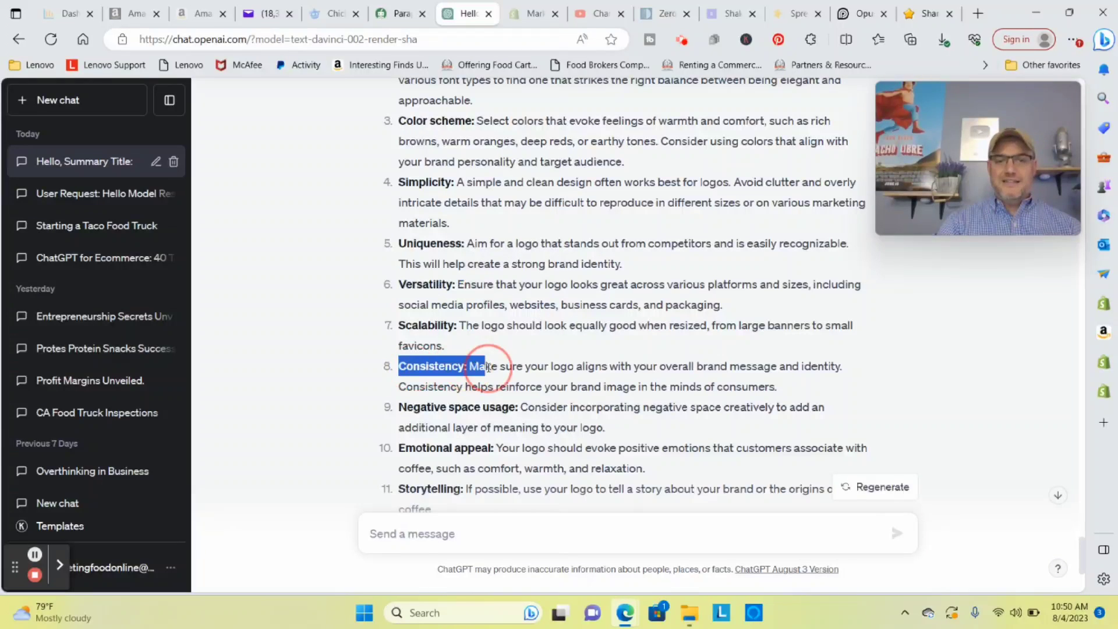
left_click_drag(406, 325, 498, 325)
scroll(397, 299, "down", 3)
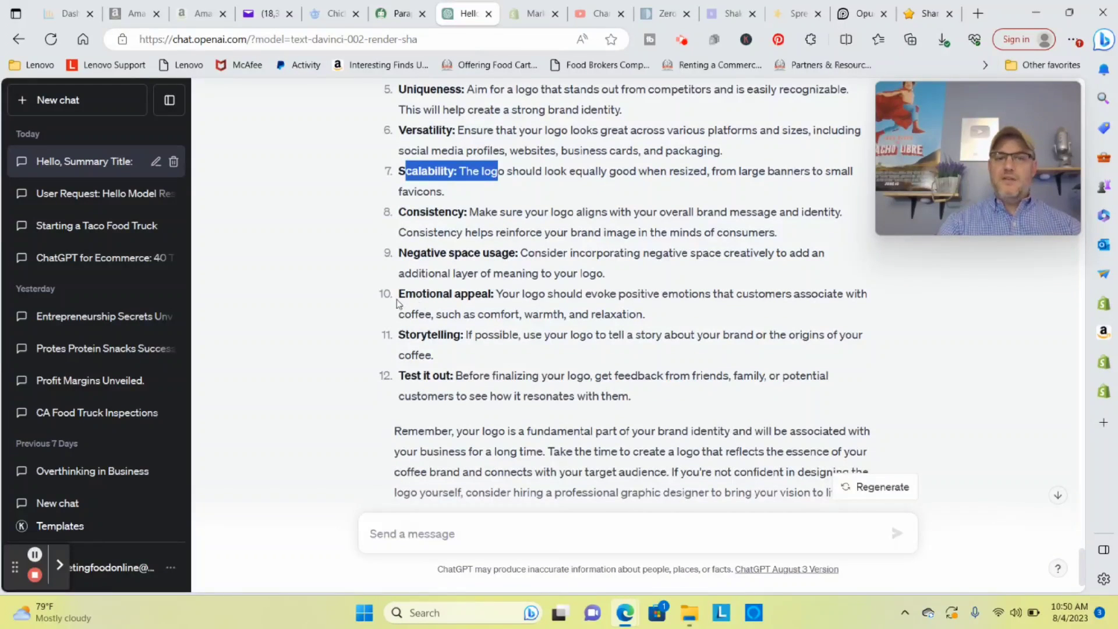
left_click_drag(397, 295, 510, 298)
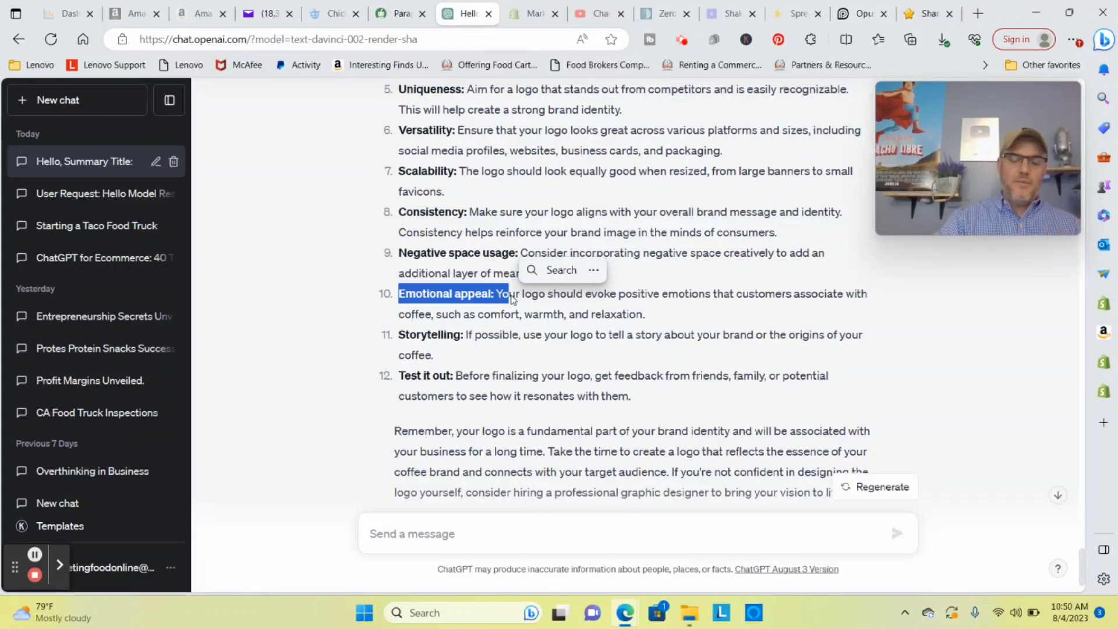
Start a new message reading "thanks this is all great I have another request", correcting the misspelled "another".
scroll(510, 317, "down", 2)
left_click(481, 534)
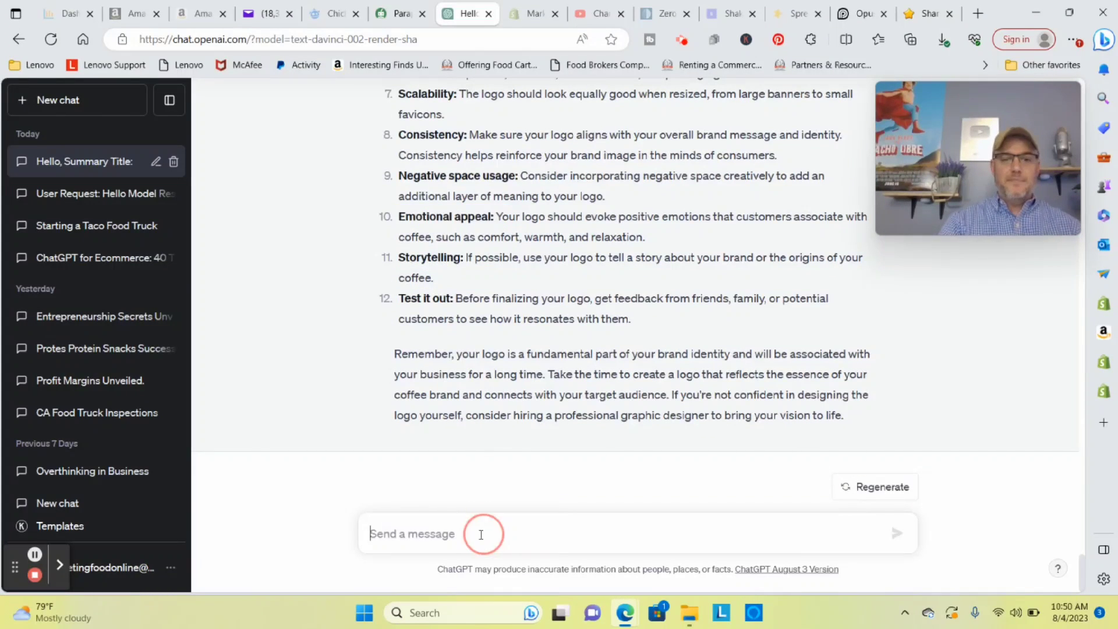
type("thanks t")
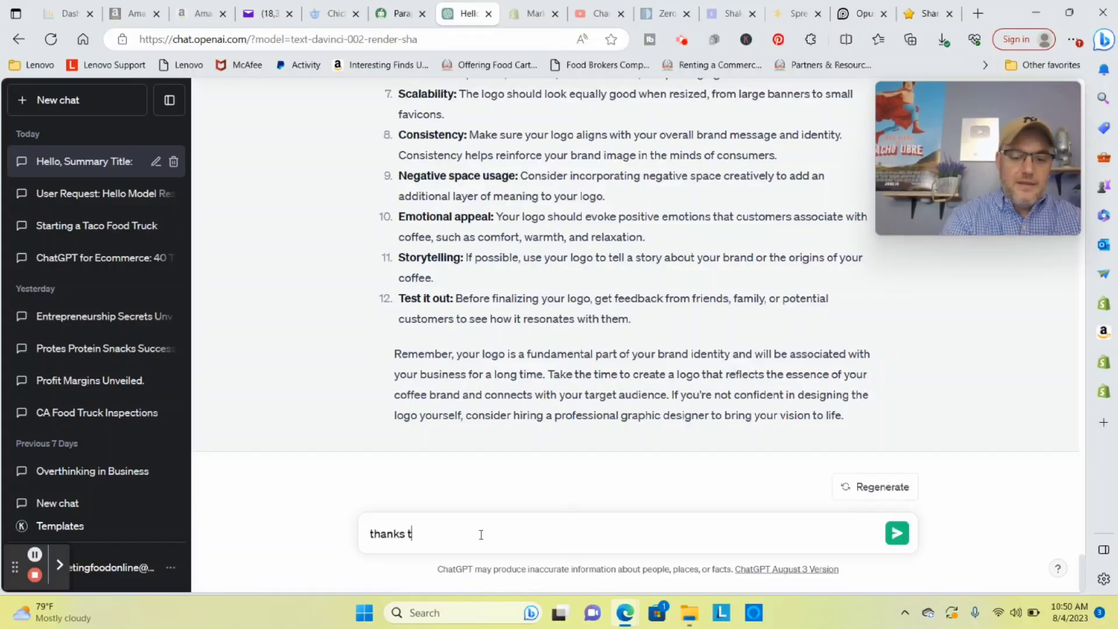
type("his is all gr")
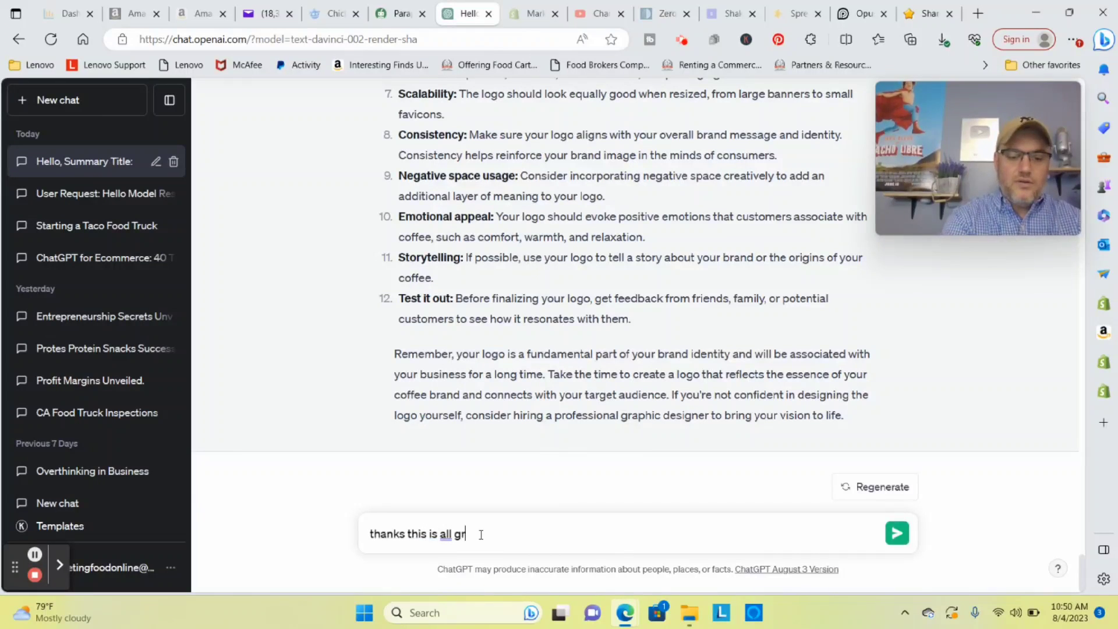
type("eat")
type("! I have anoother ")
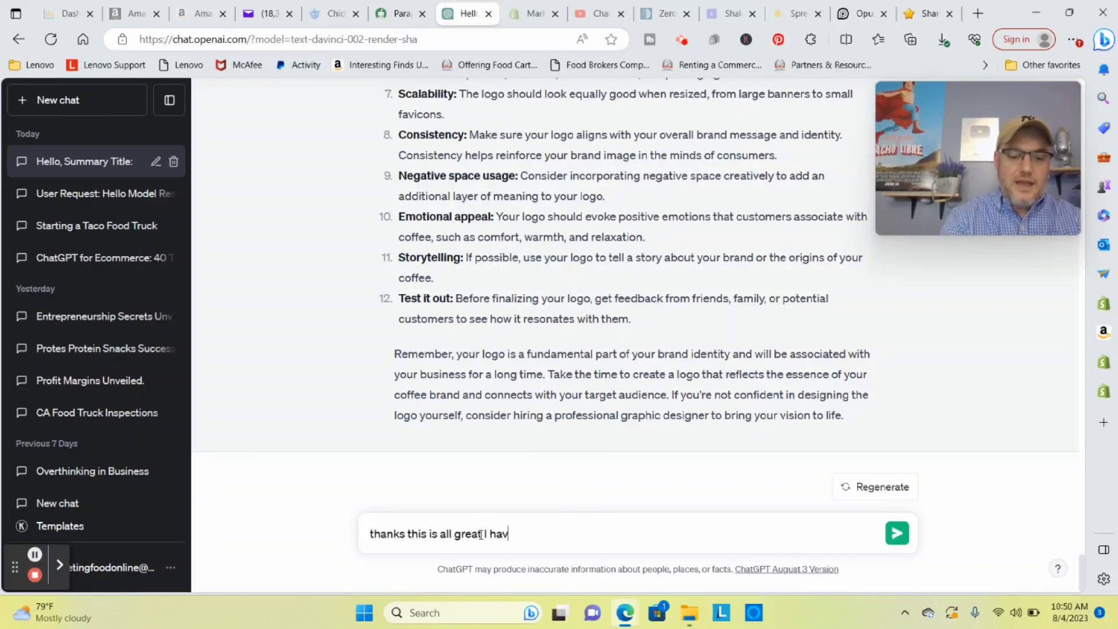
type("request")
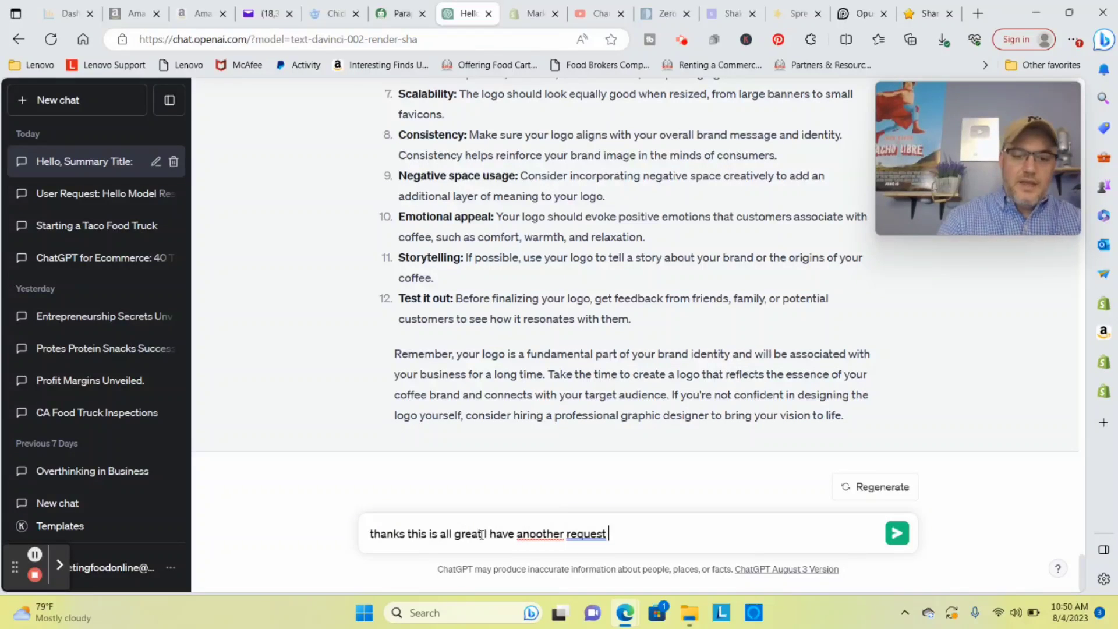
left_click(546, 537)
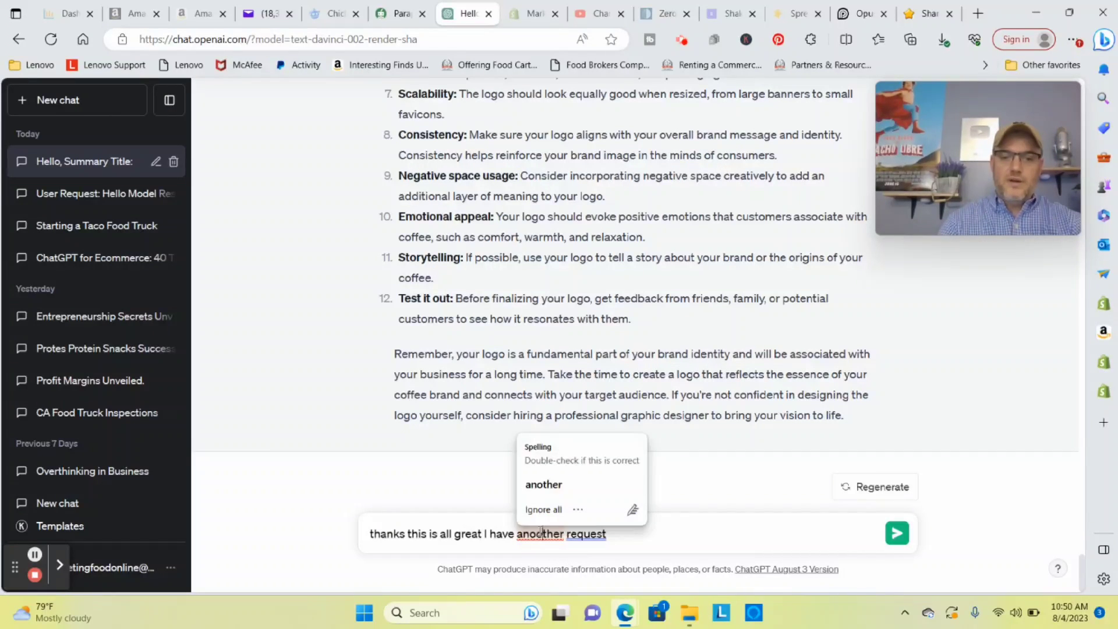
left_click(546, 485)
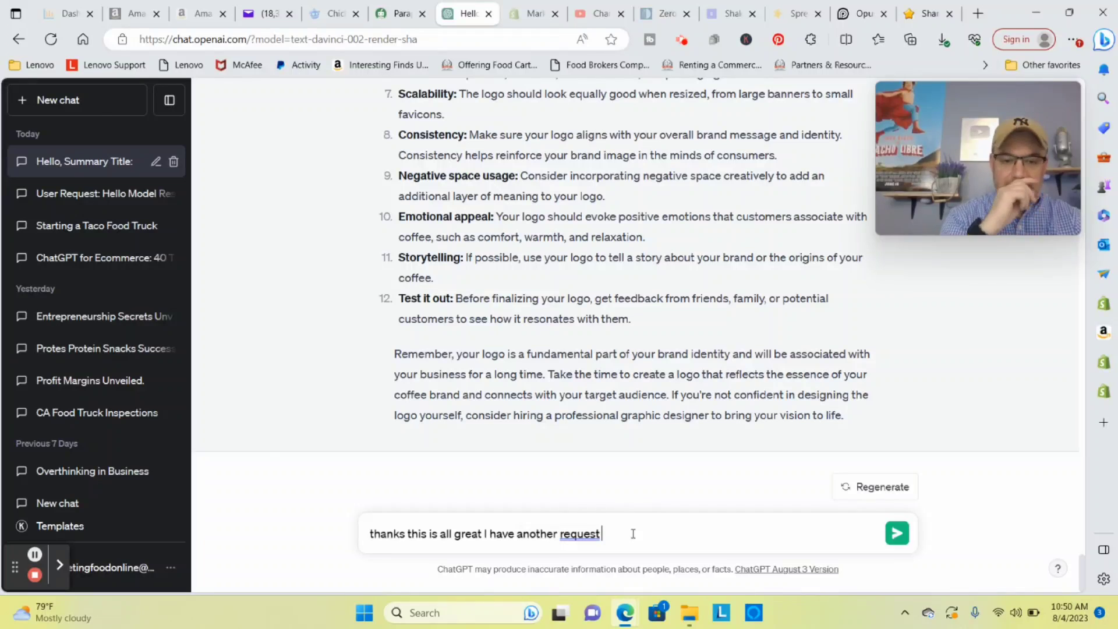
Complete the message with "Pricing how do you determine pricing for coffee" and send it.
type("Pricing")
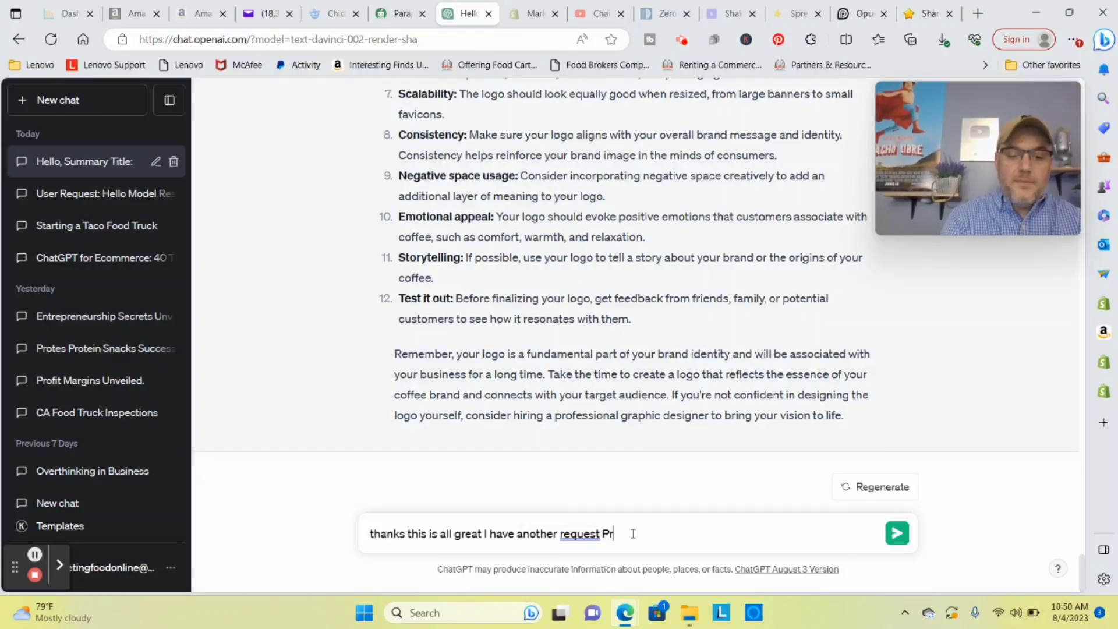
key("BackSpace")
key("BackSpace")
key("BackSpace")
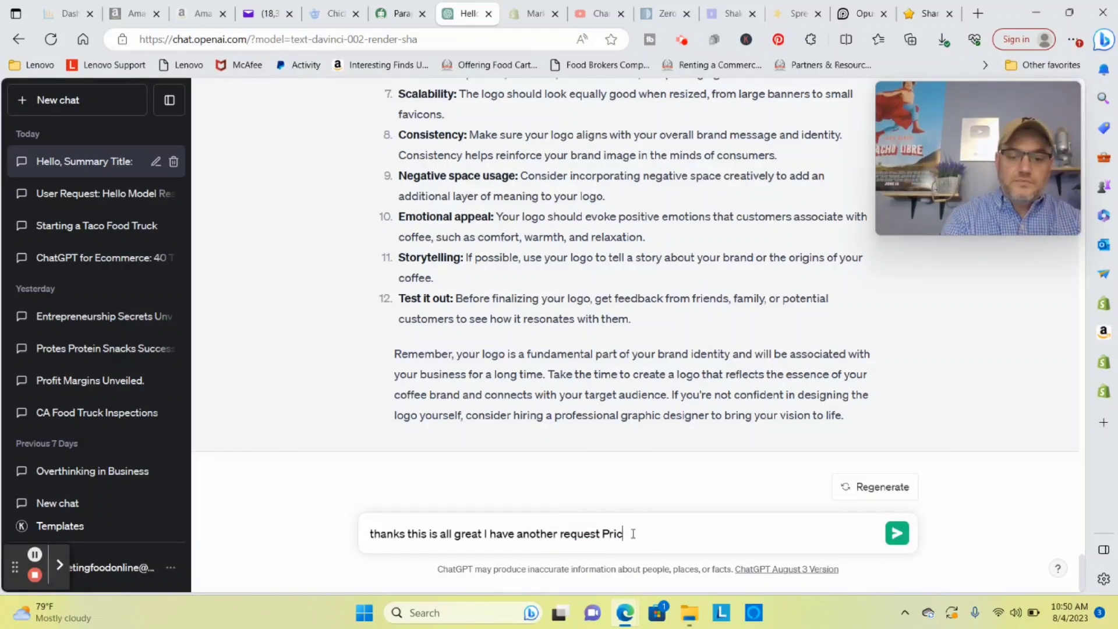
type("ing how do y")
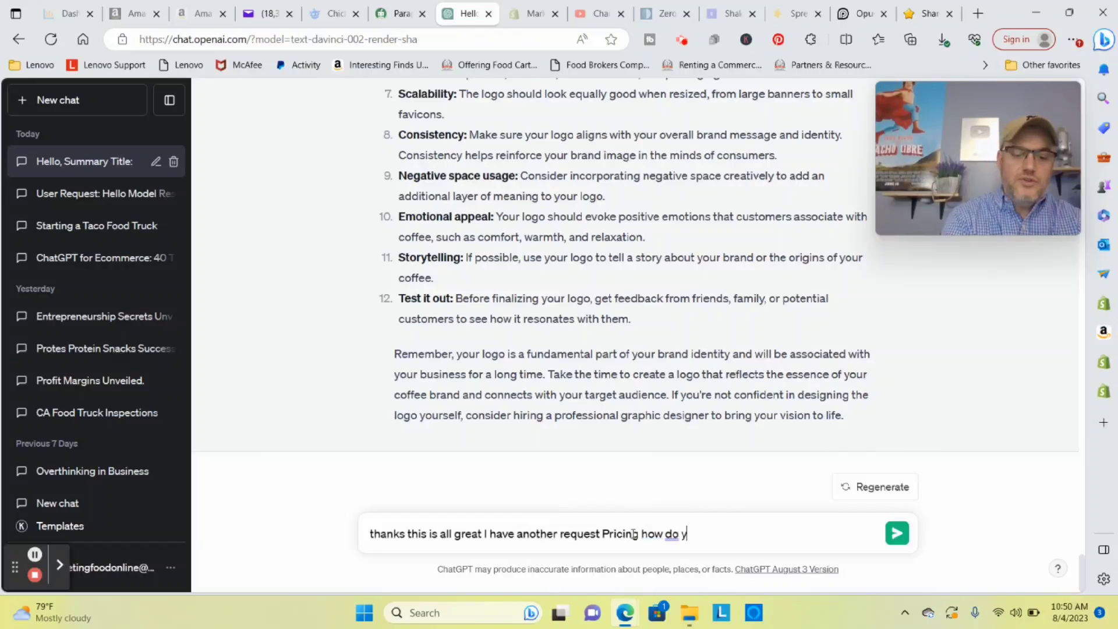
type("ou deter")
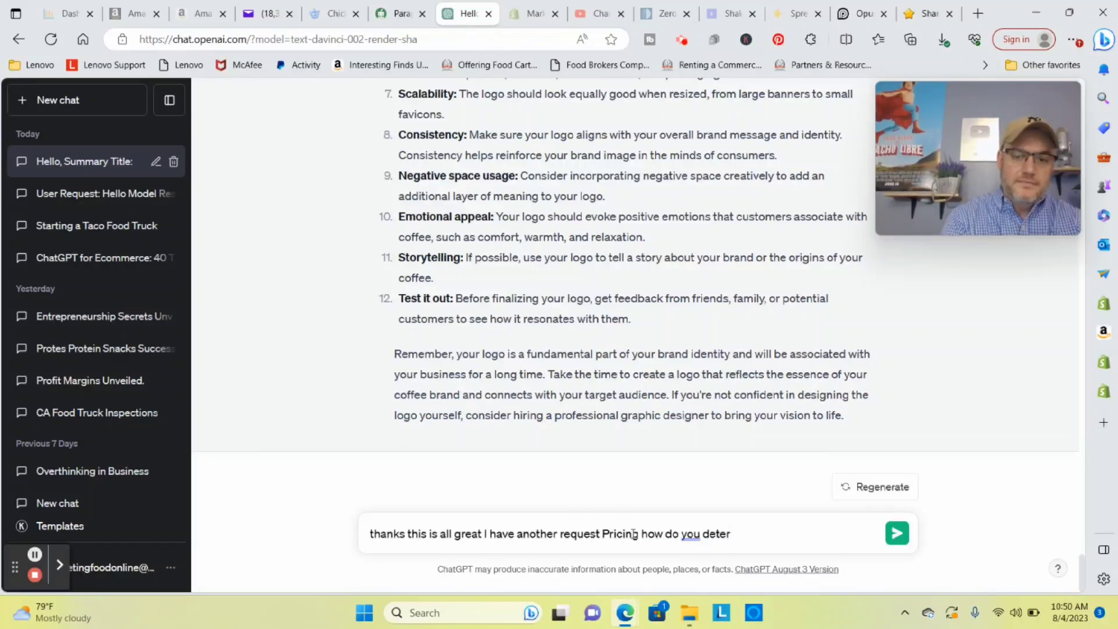
type("nmine pricing fo")
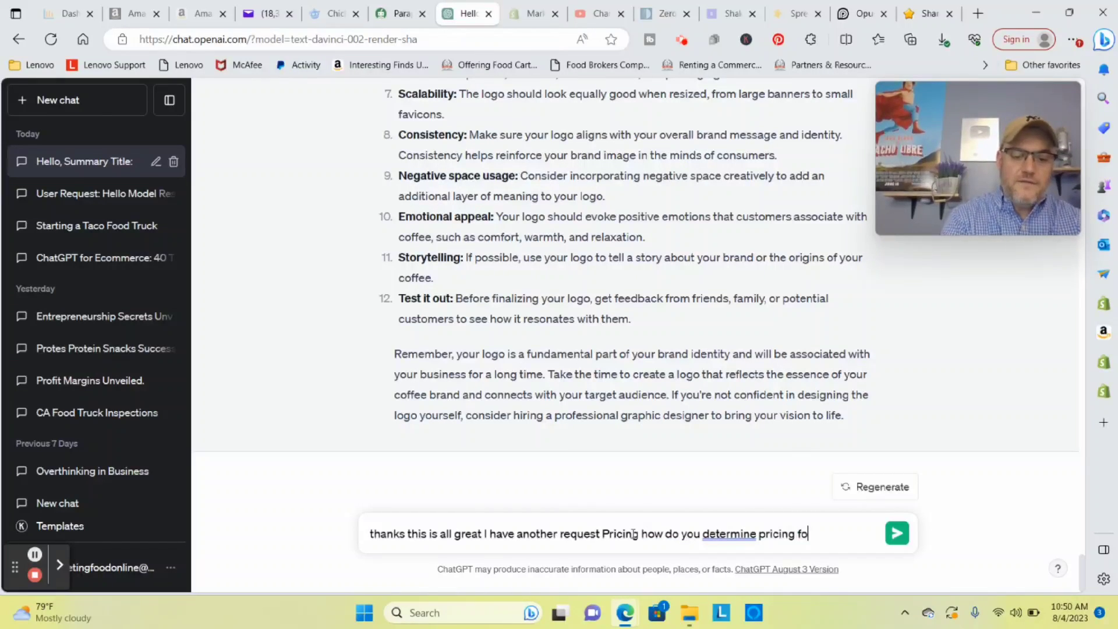
type("r coffee")
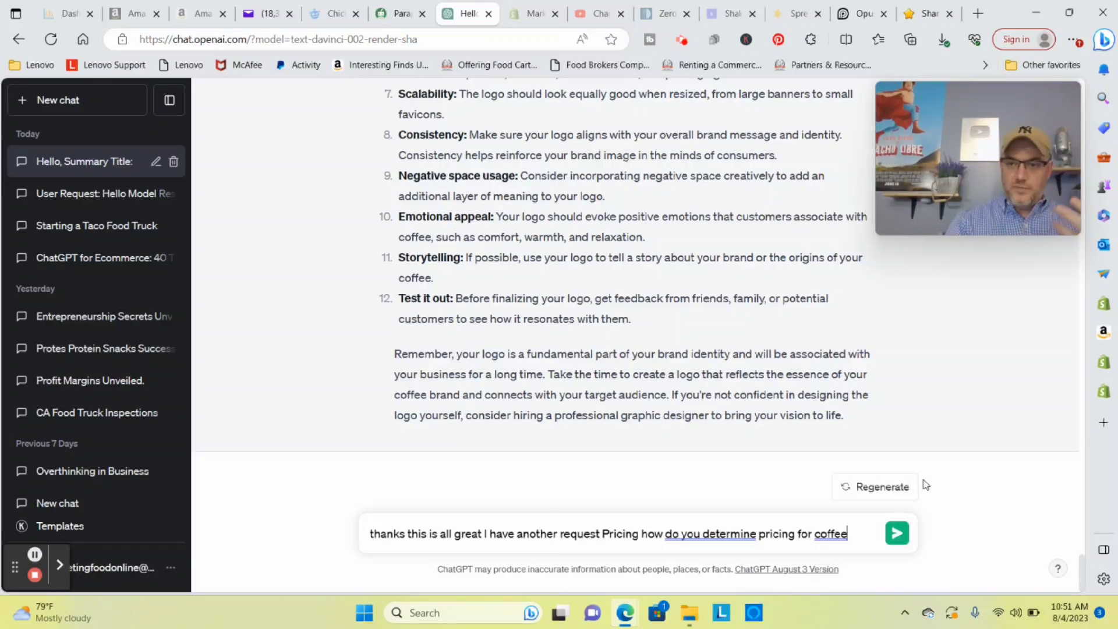
left_click(900, 532)
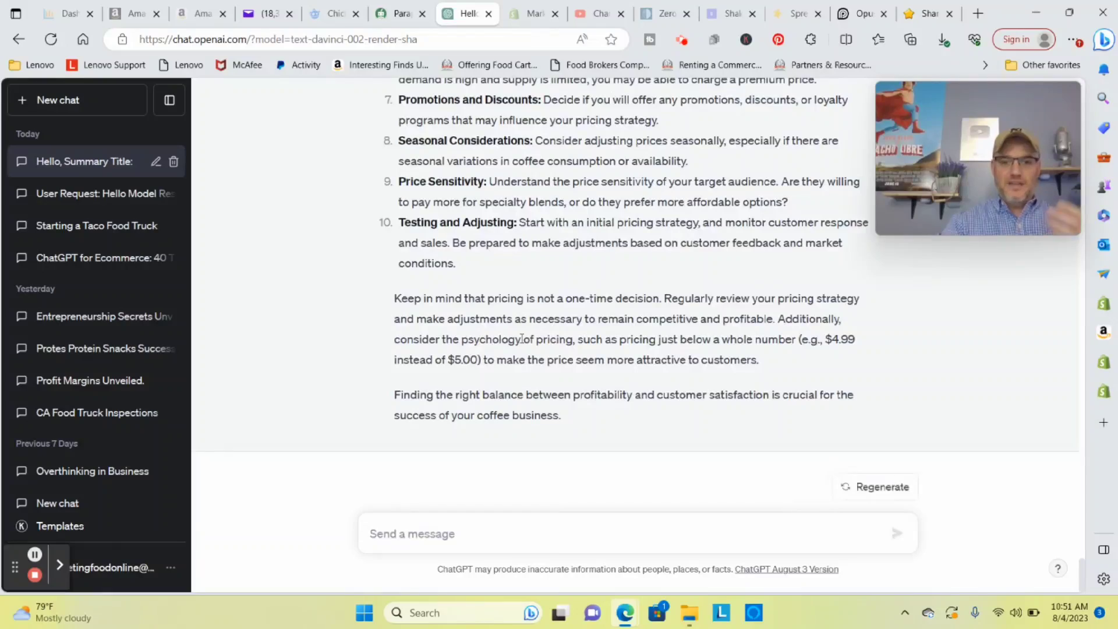
Highlight the Cost of Goods Sold (COGS), Overhead Costs and Desired Profit Margin headings one after another in the pricing answer.
scroll(556, 387, "up", 1)
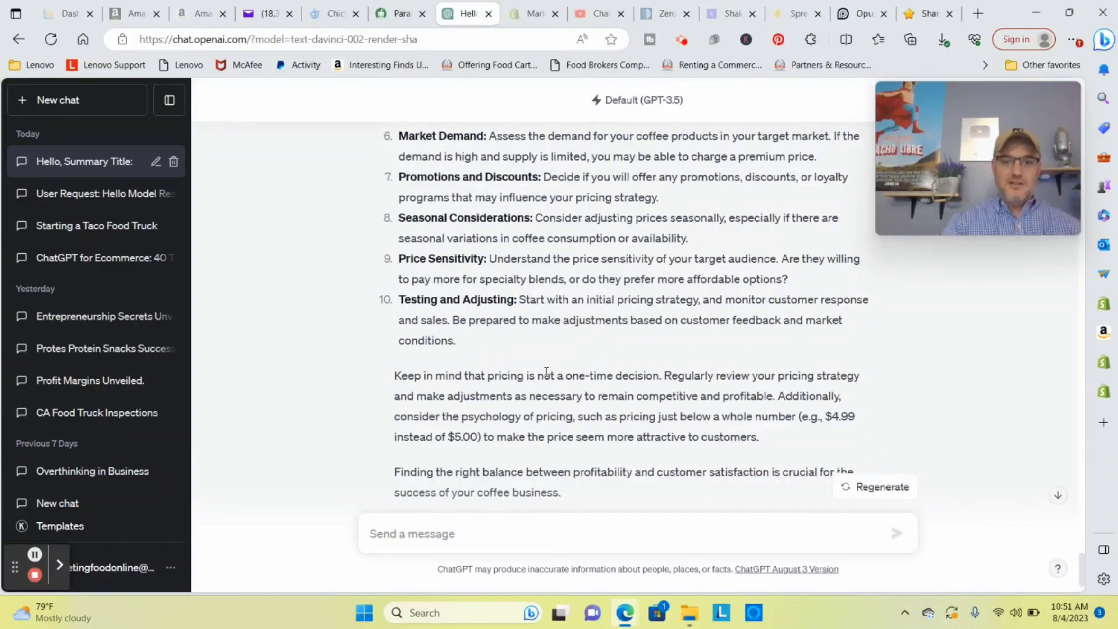
scroll(546, 373, "up", 6)
scroll(495, 273, "down", 5)
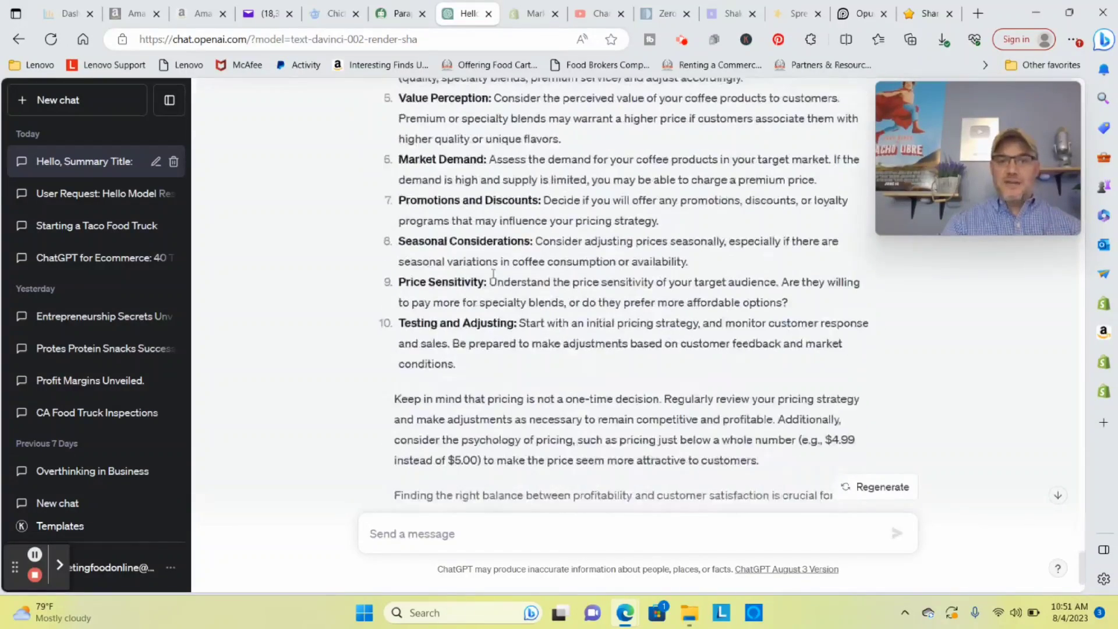
scroll(493, 273, "up", 4)
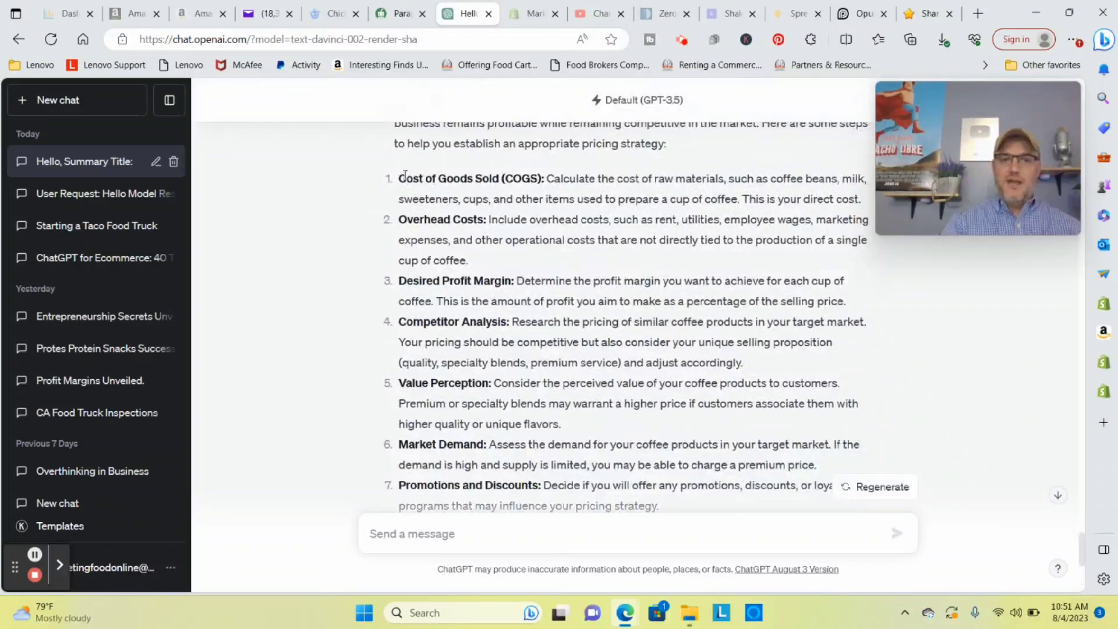
left_click_drag(399, 178, 543, 181)
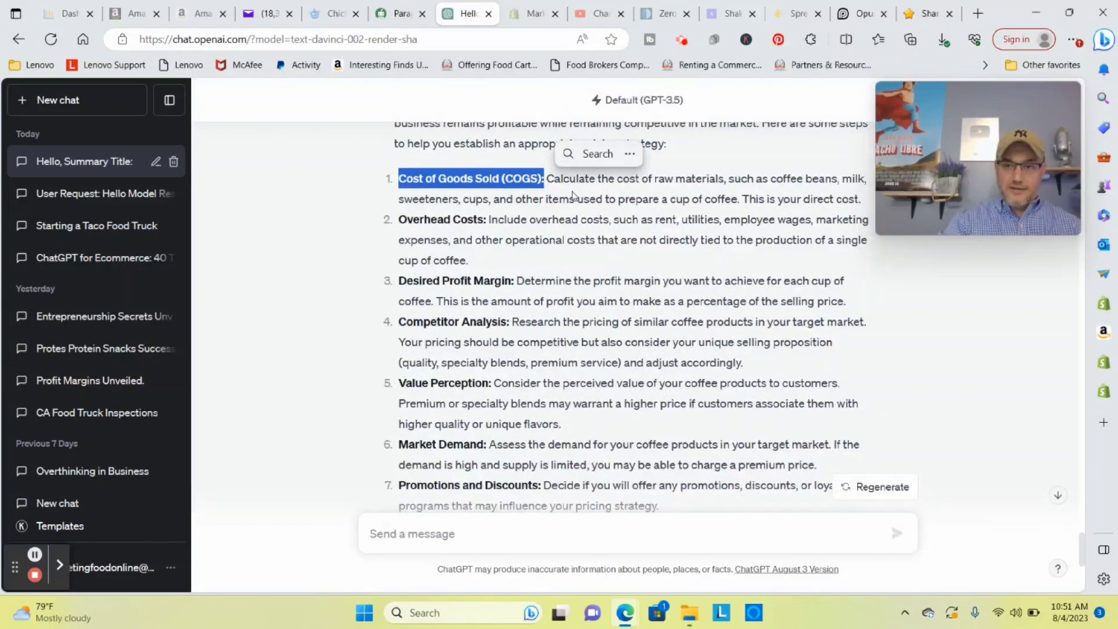
left_click_drag(399, 220, 486, 220)
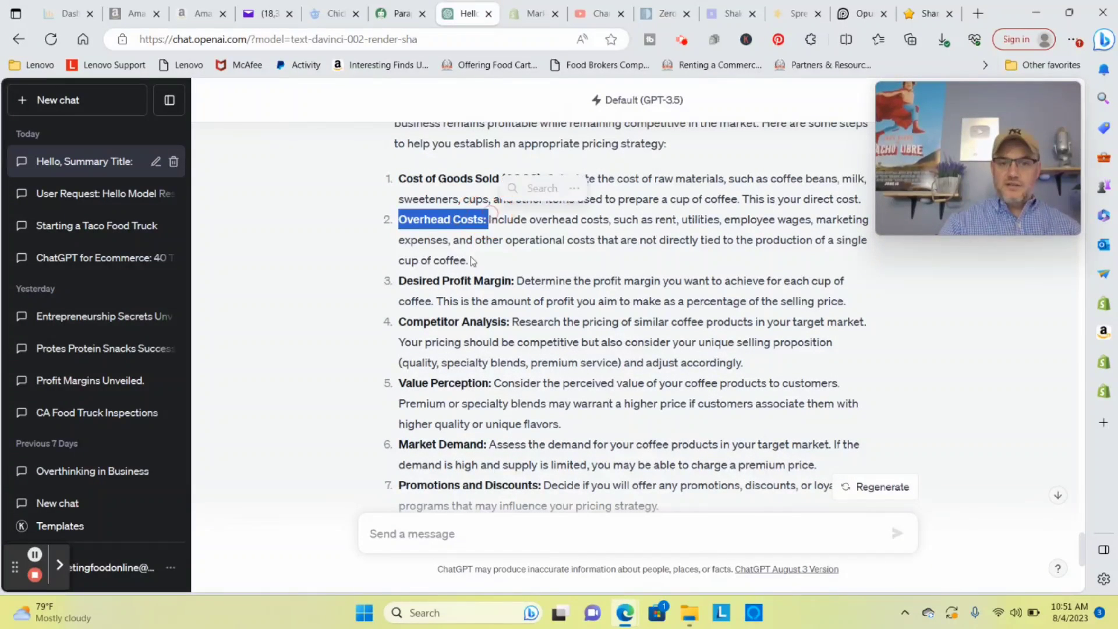
left_click_drag(398, 281, 532, 282)
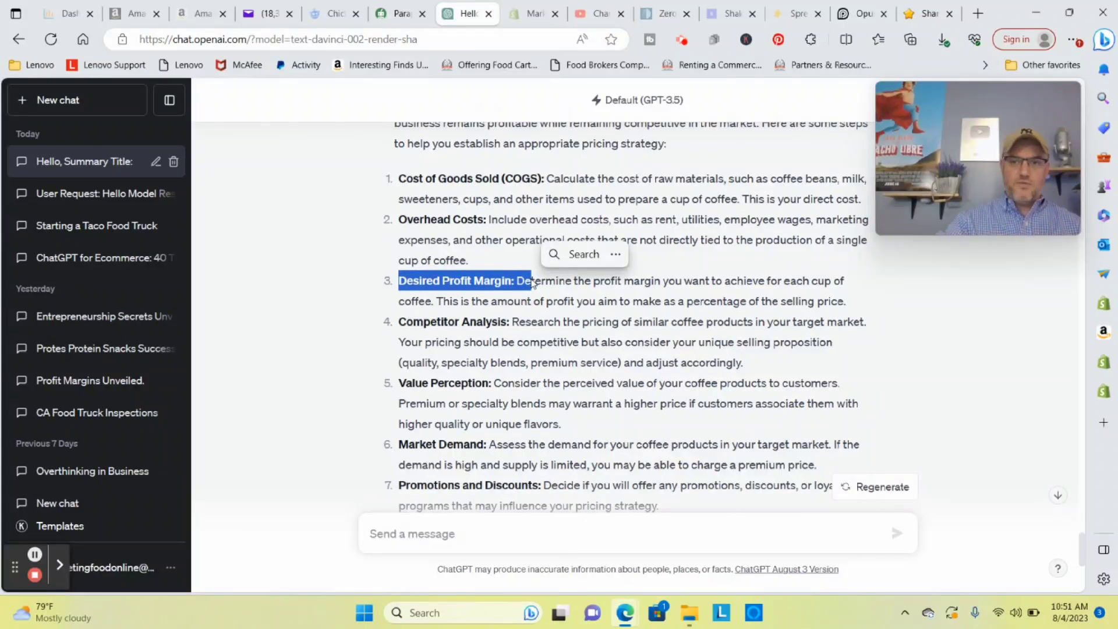
Highlight the Competitor Analysis, Value Perception and Market Demand headings one after another, then view the remaining pricing points.
left_click_drag(397, 321, 525, 319)
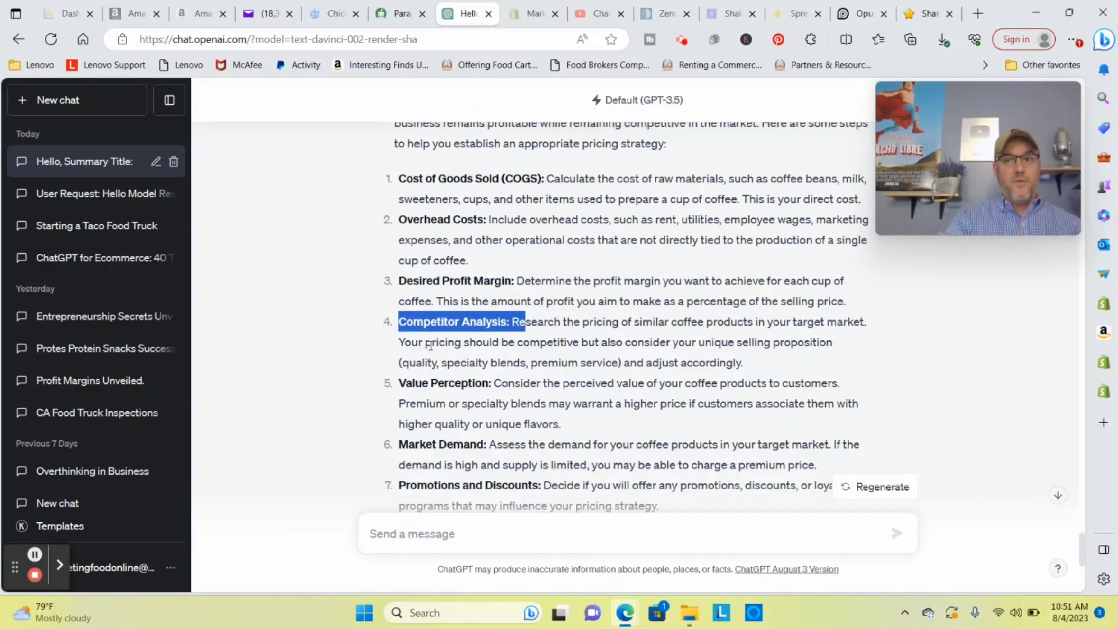
left_click_drag(398, 383, 491, 383)
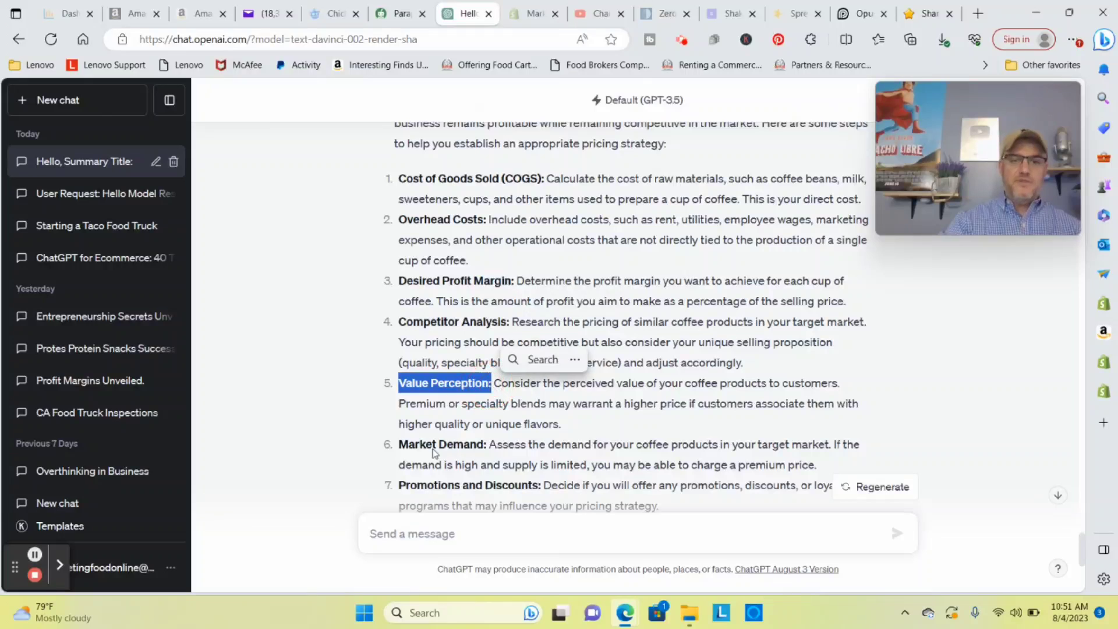
left_click(415, 441)
left_click_drag(399, 444, 507, 443)
scroll(413, 392, "down", 3)
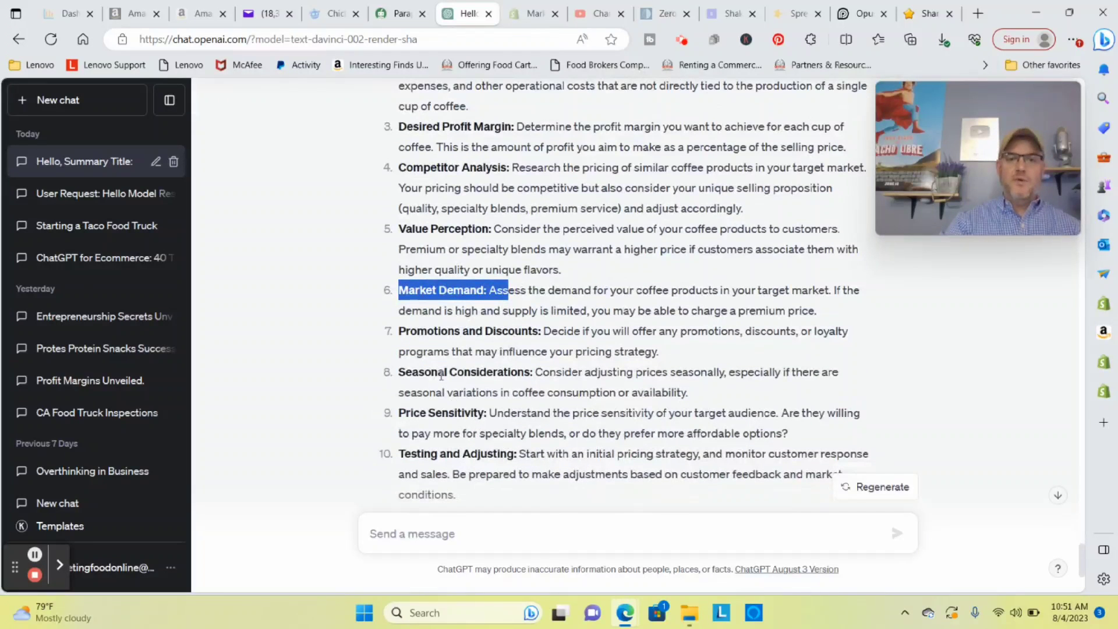
scroll(434, 389, "down", 1)
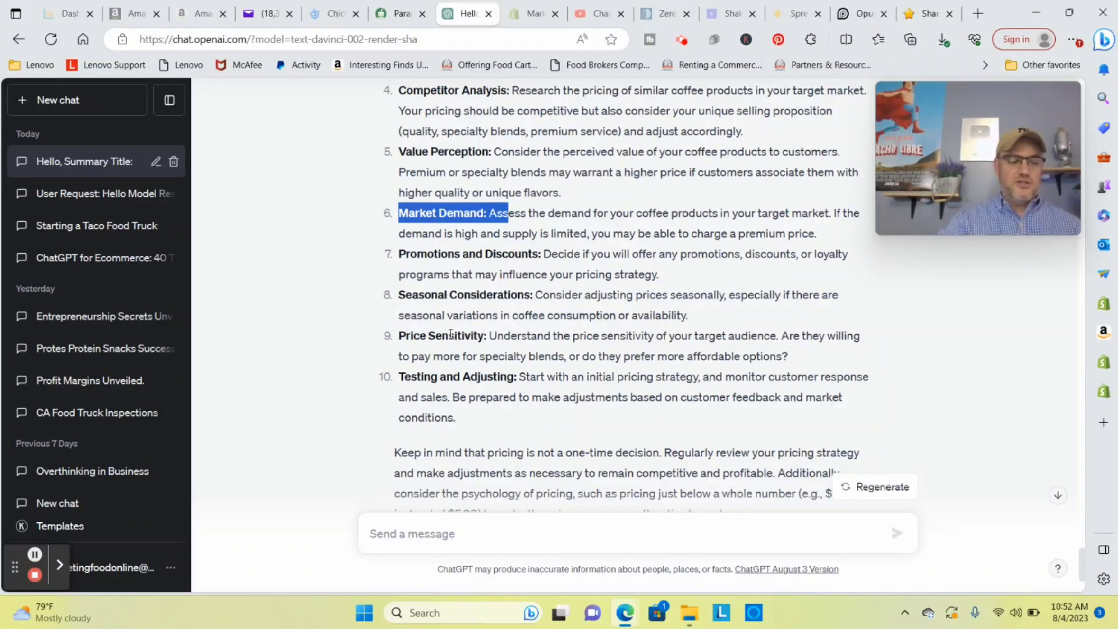
Draft the follow-up question "great what about packaging what would you recommend for pacjkgaoong my coffee" in the same chat.
left_click(458, 530)
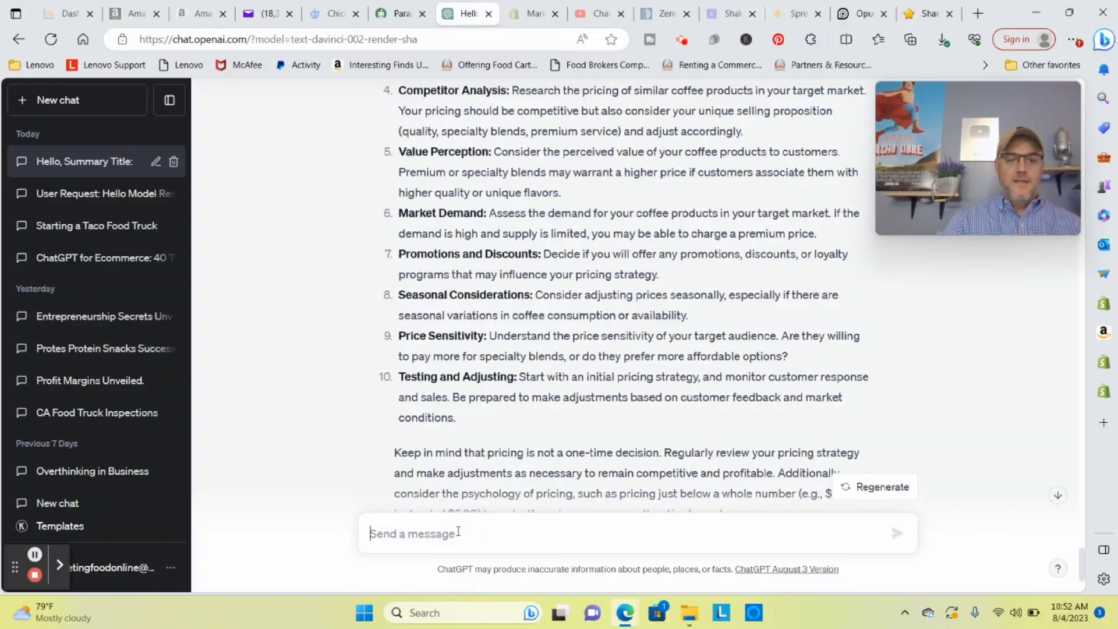
type("great ")
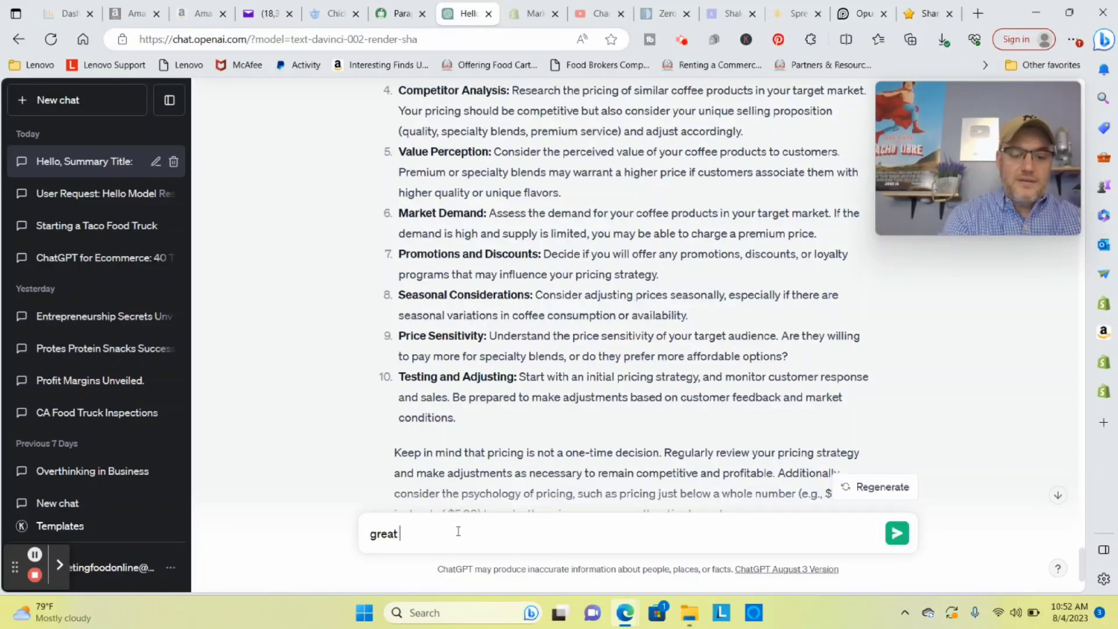
type("what abou")
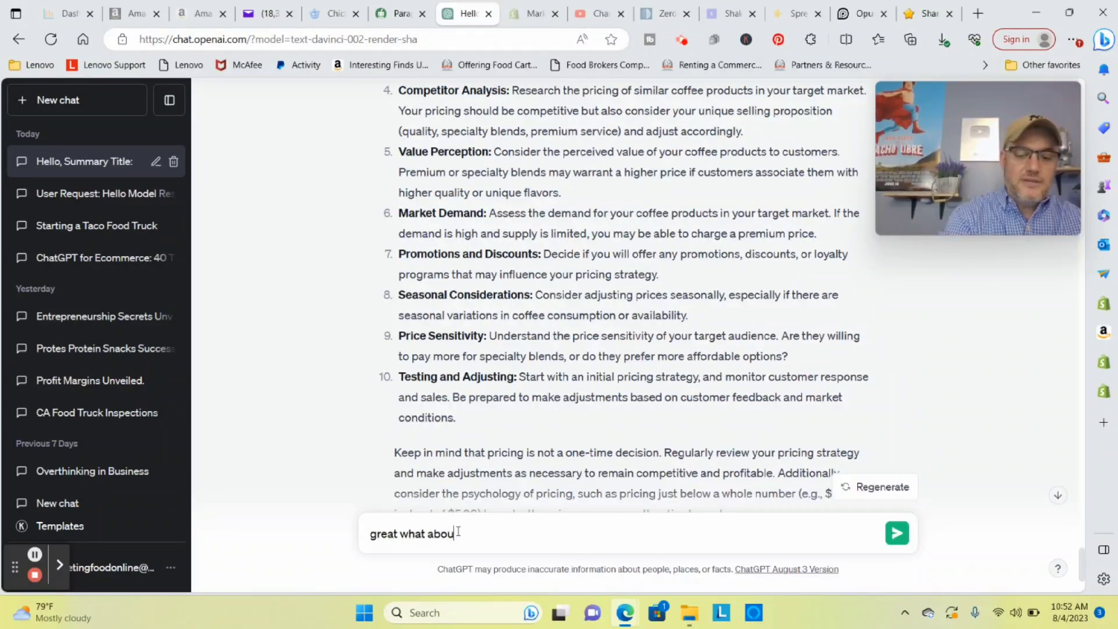
type("t packg")
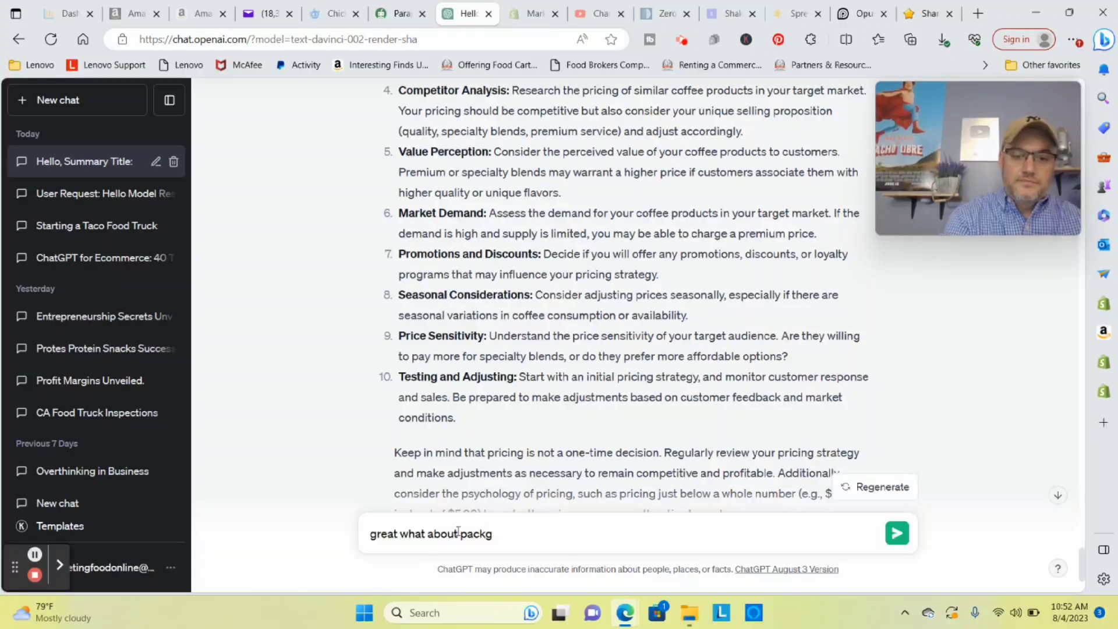
type("aaging what")
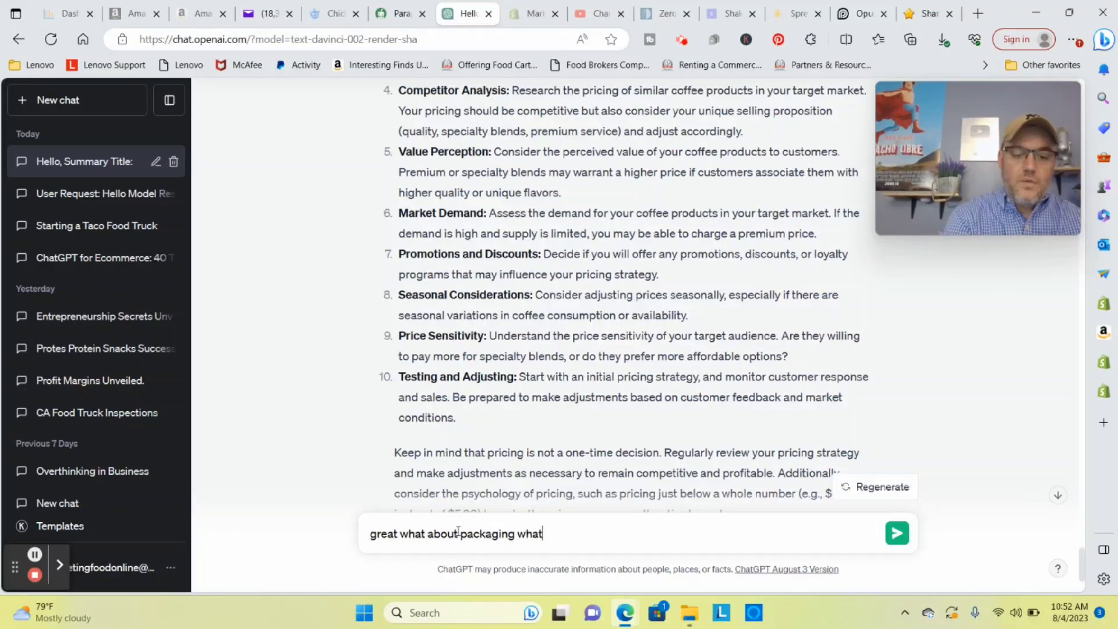
type(" would you r")
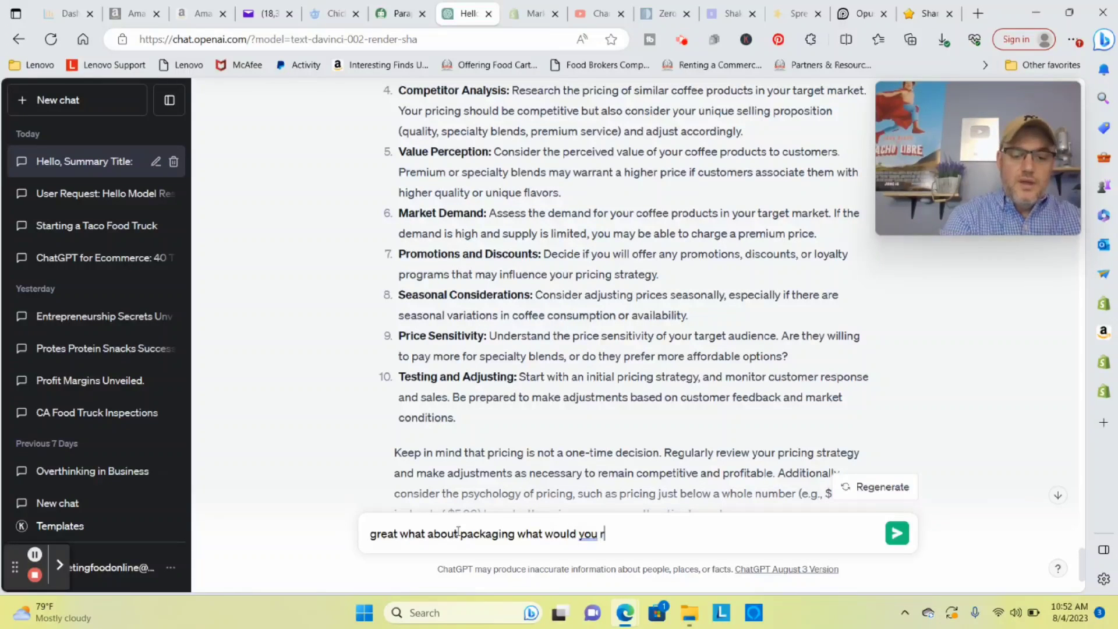
type("ecommend for ")
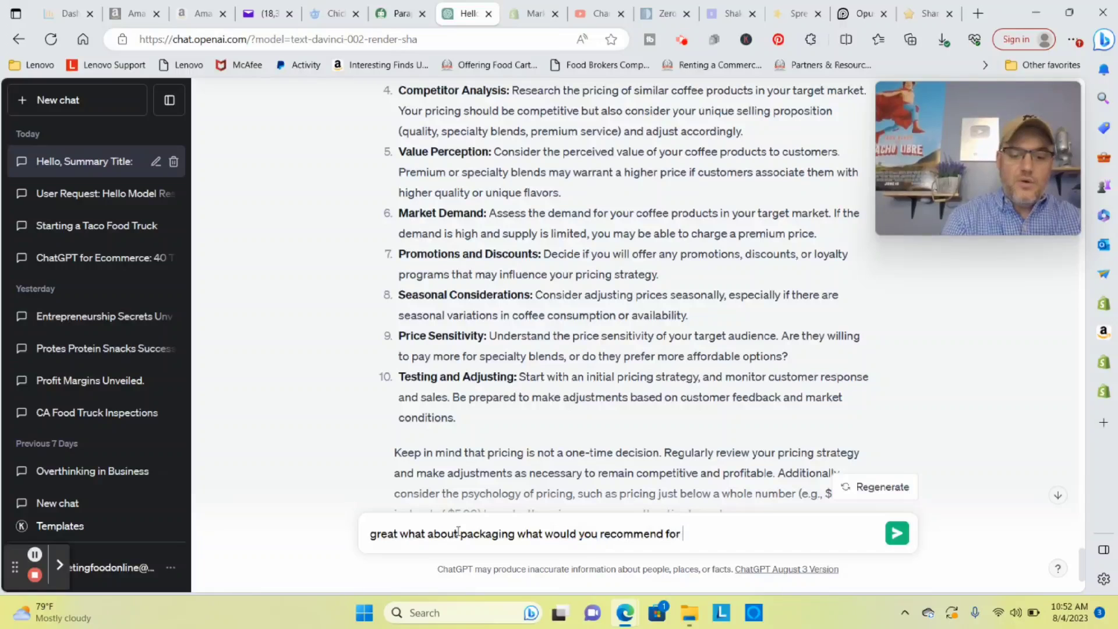
type("pacjkgaoong my")
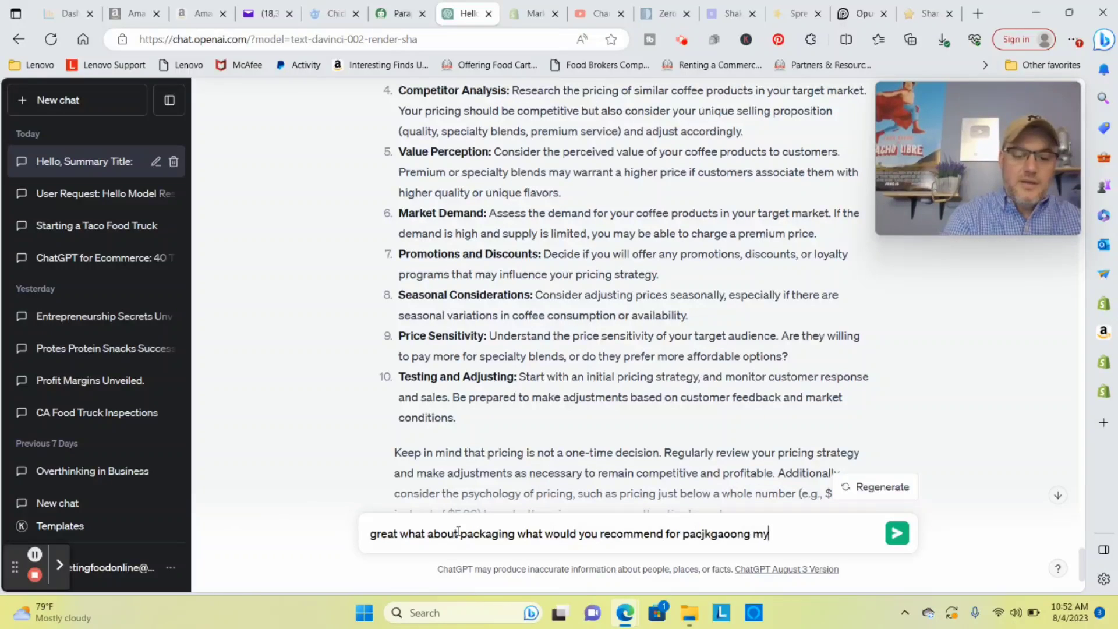
type(" coffee")
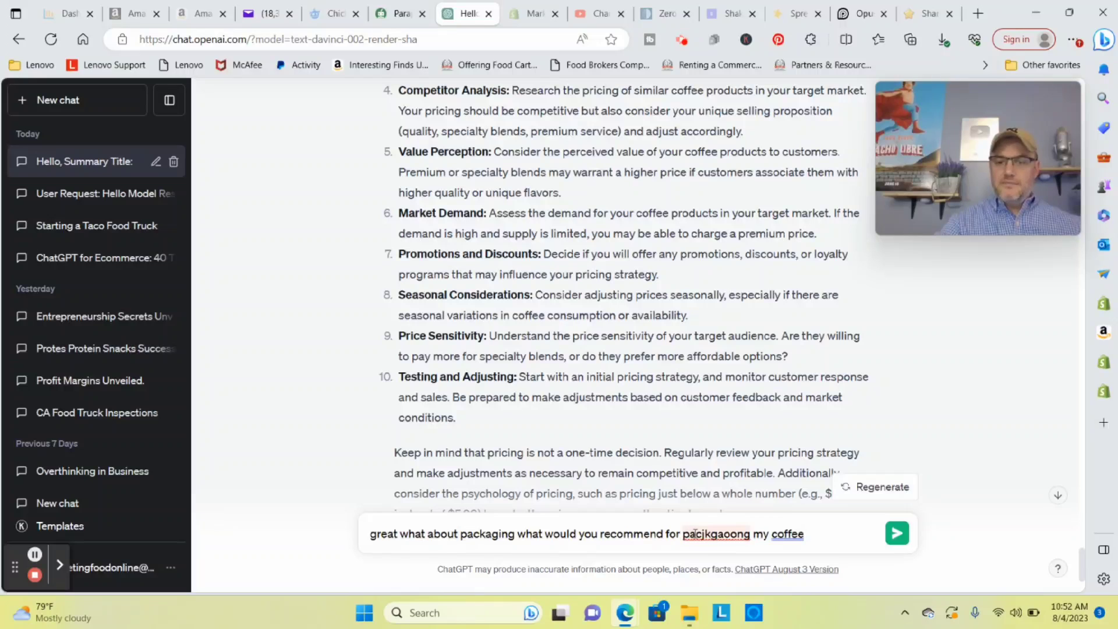
Correct the misspelled word in the drafted question to "Packaging" and send the message.
left_click(717, 534)
left_click(720, 470)
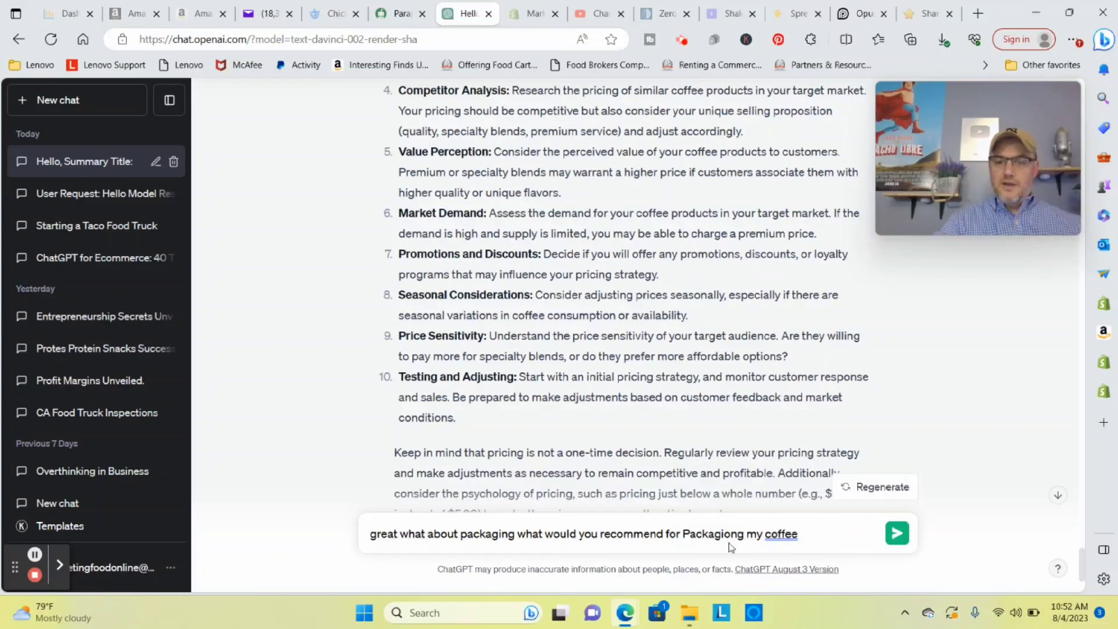
key("BackSpace")
key("BackSpace")
key("BackSpace")
key("BackSpace")
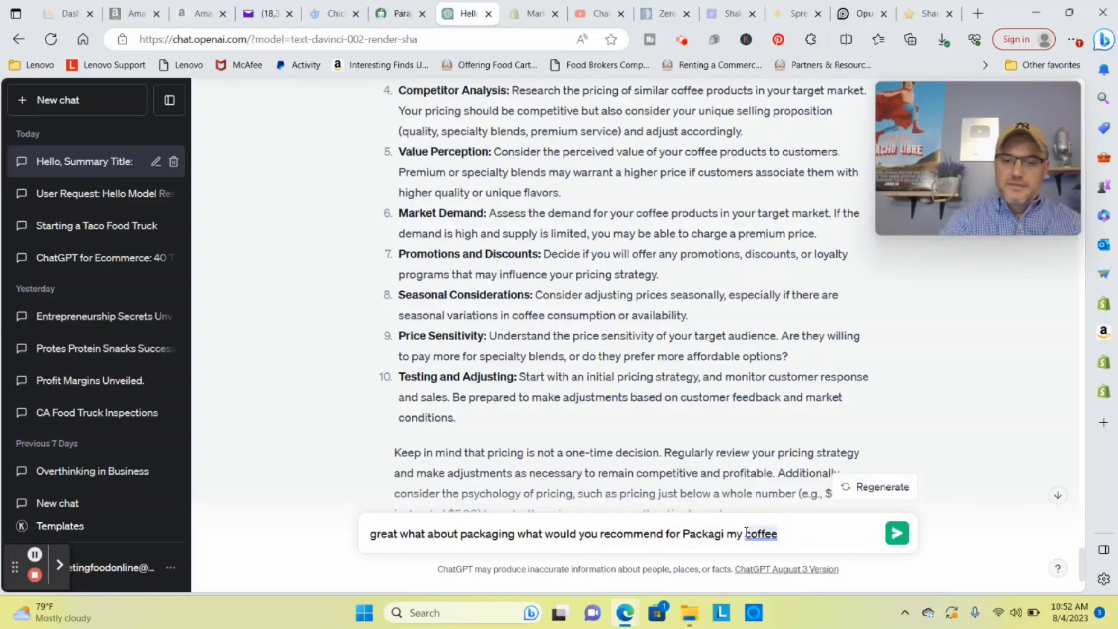
type("ing")
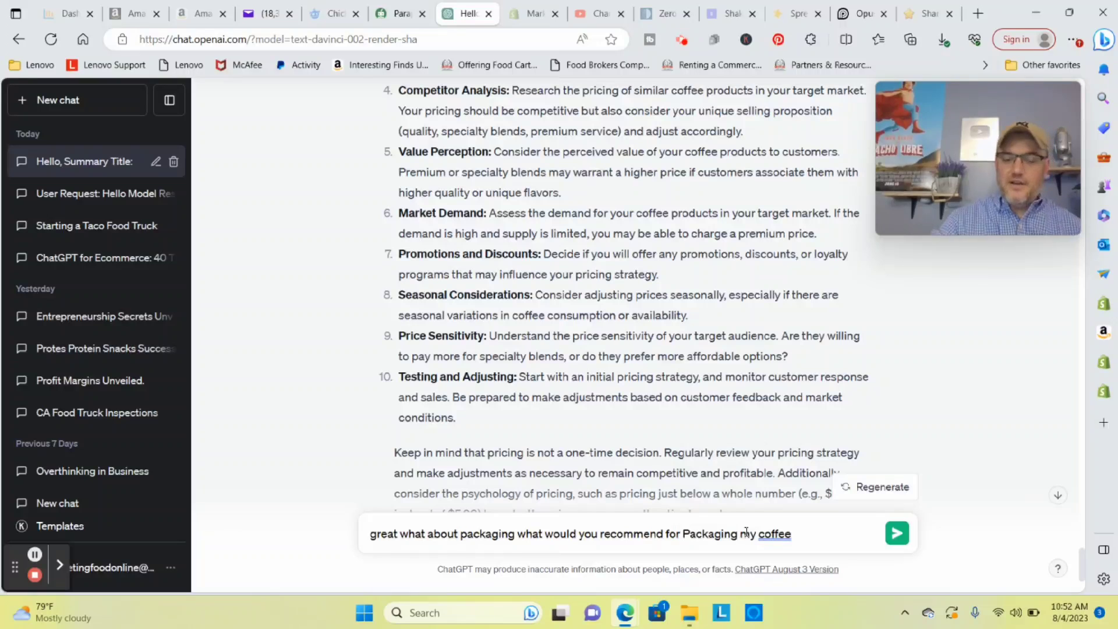
left_click(904, 536)
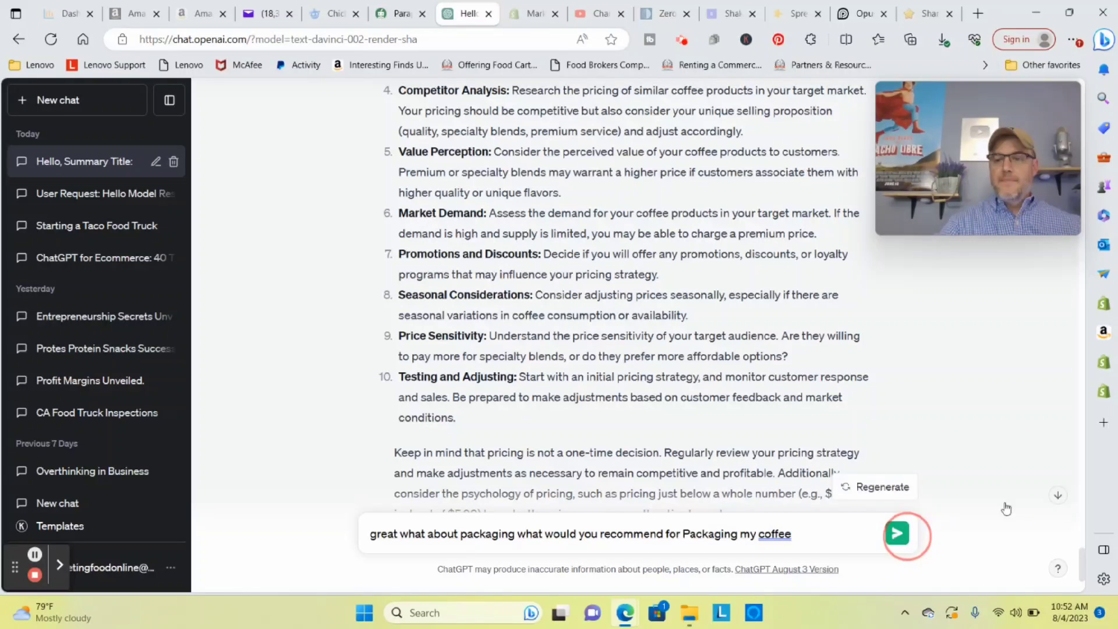
left_click(1058, 495)
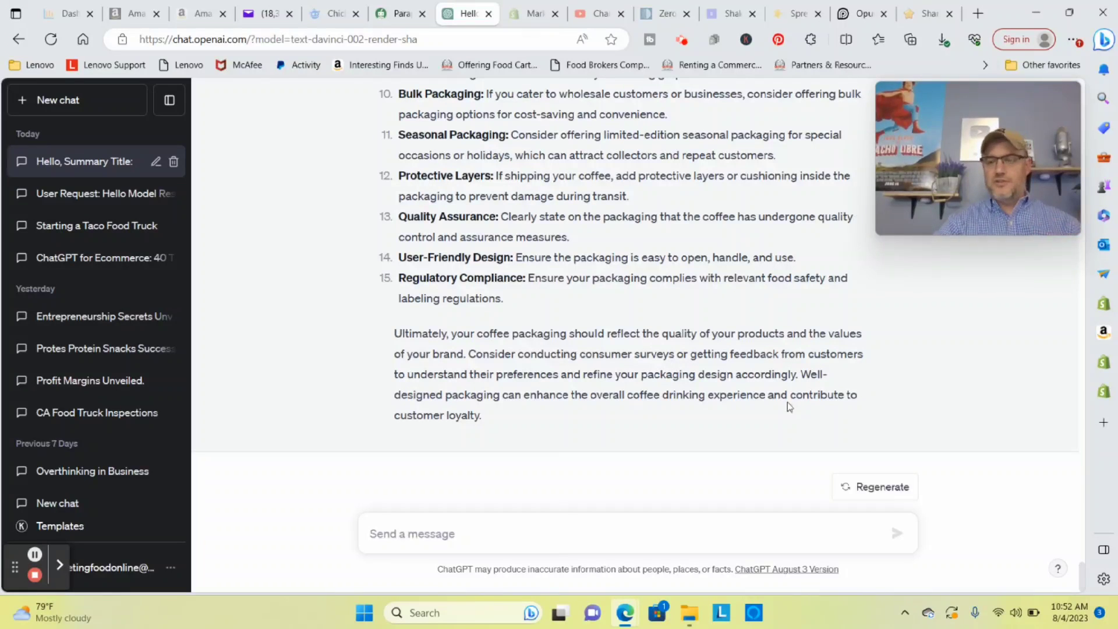
Go back through the packaging answer and highlight the Airtight Containers and Branded Packaging headings one after another.
scroll(563, 367, "up", 5)
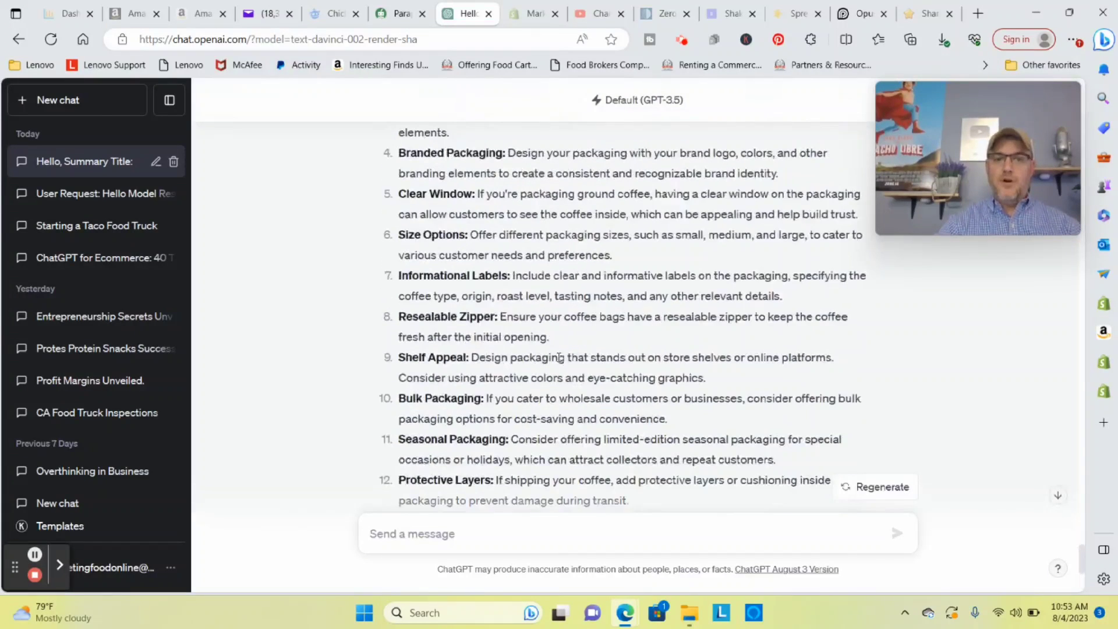
scroll(559, 357, "up", 2)
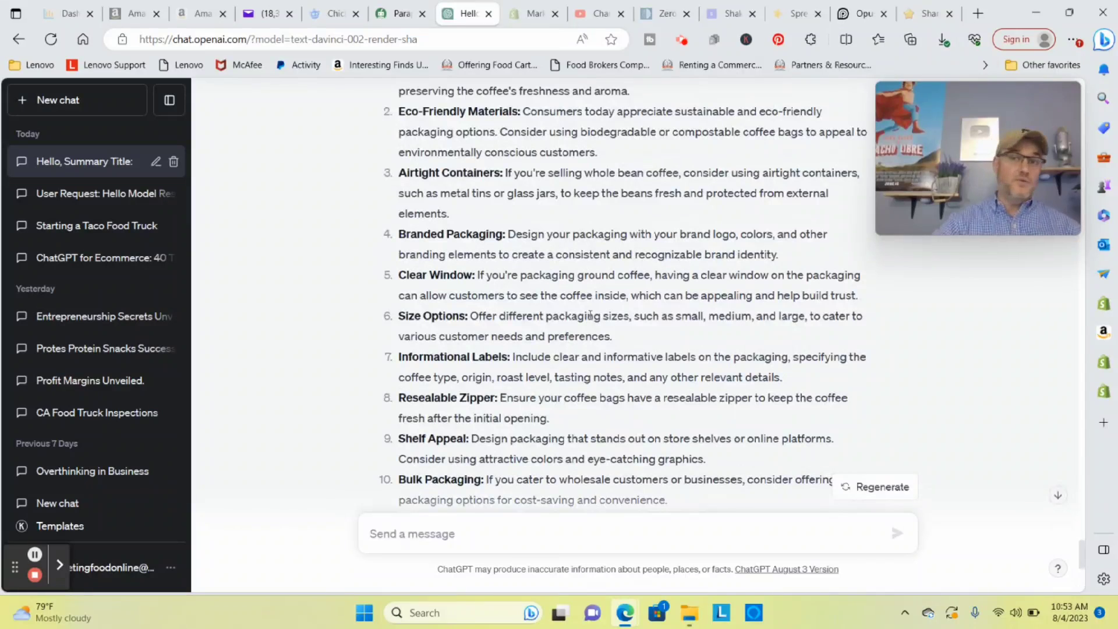
left_click_drag(404, 178, 510, 174)
left_click_drag(399, 233, 508, 233)
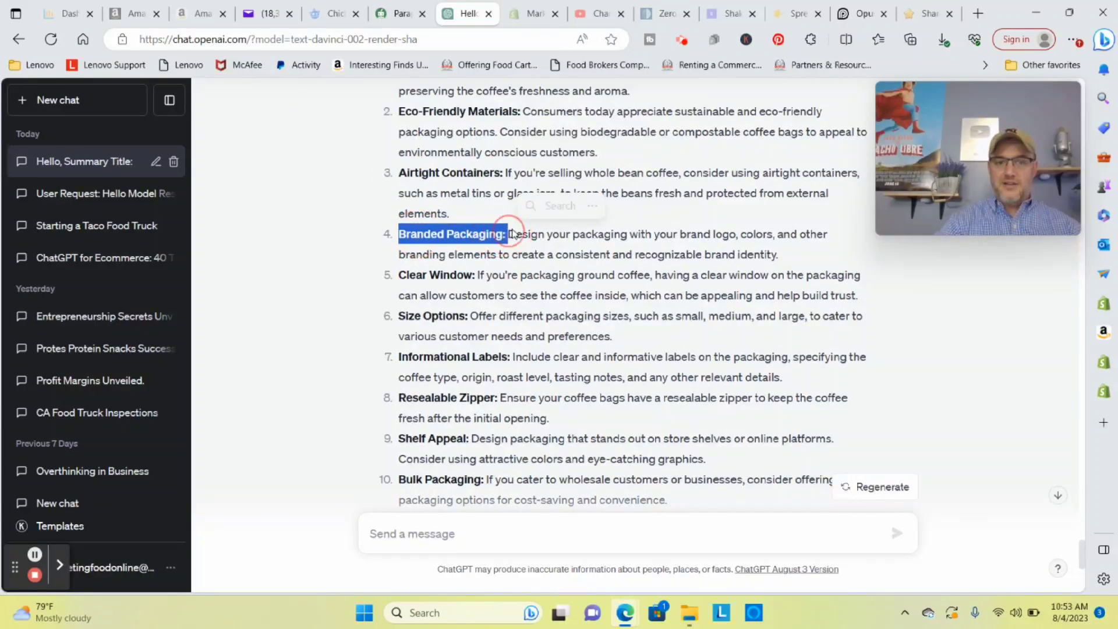
Highlight the Informational Labels, Size Options and Bulk Packaging headings one after another in the packaging answer.
scroll(527, 234, "down", 1)
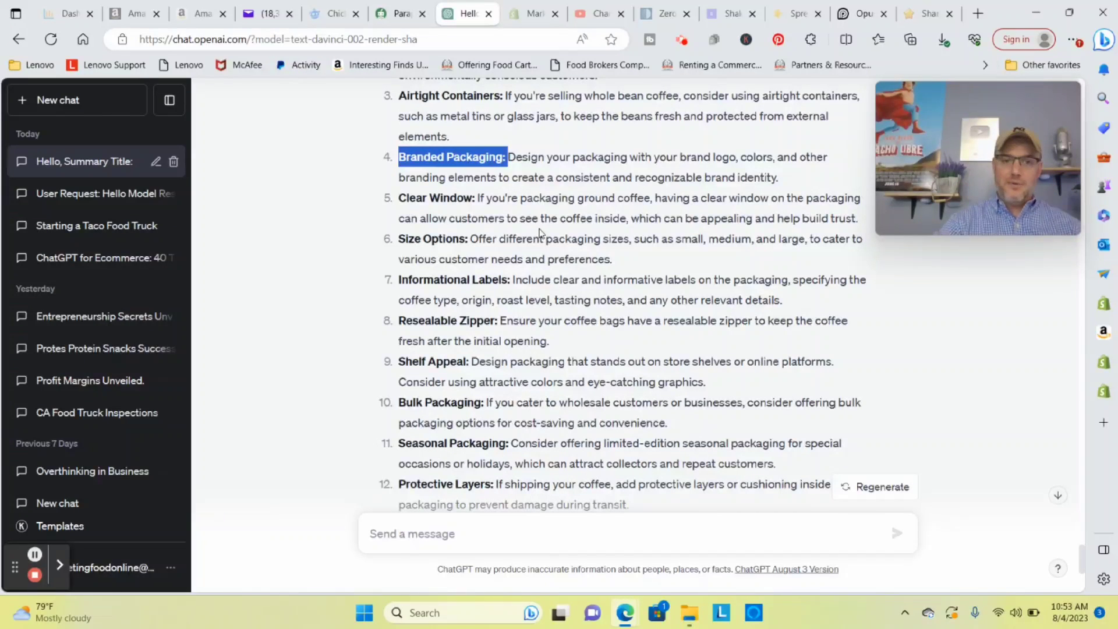
left_click_drag(401, 278, 511, 279)
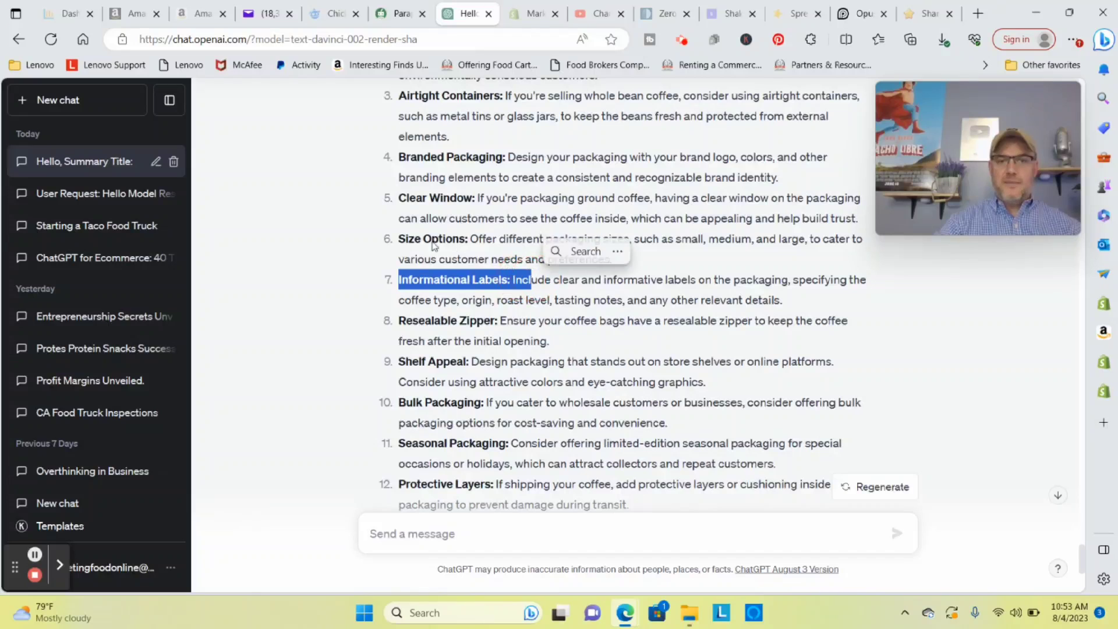
left_click_drag(399, 239, 468, 239)
scroll(416, 254, "down", 3)
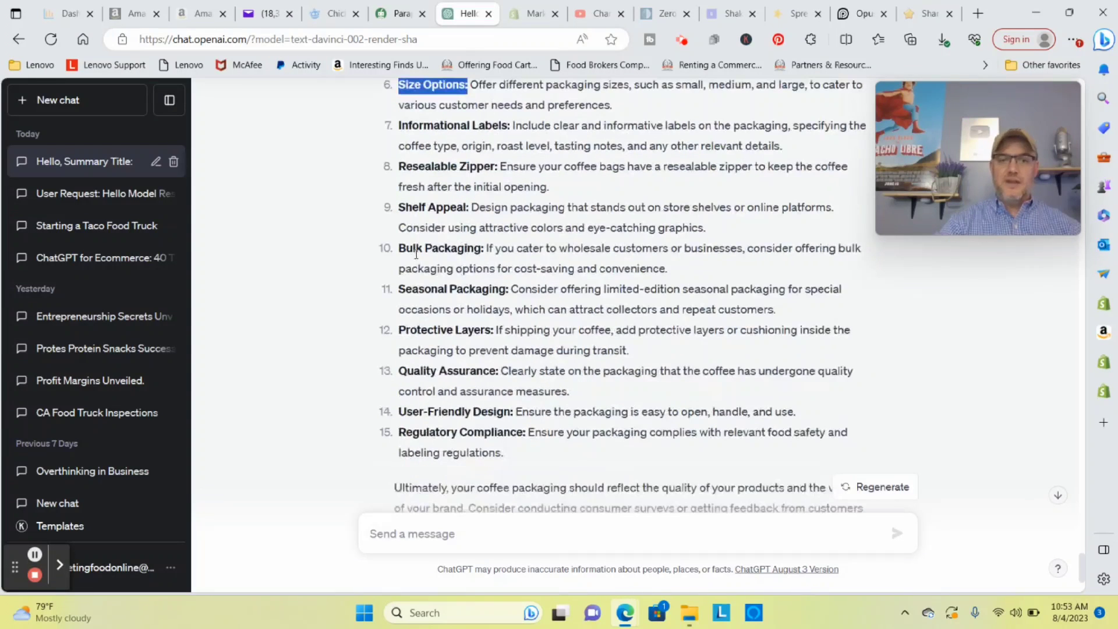
left_click_drag(401, 246, 483, 249)
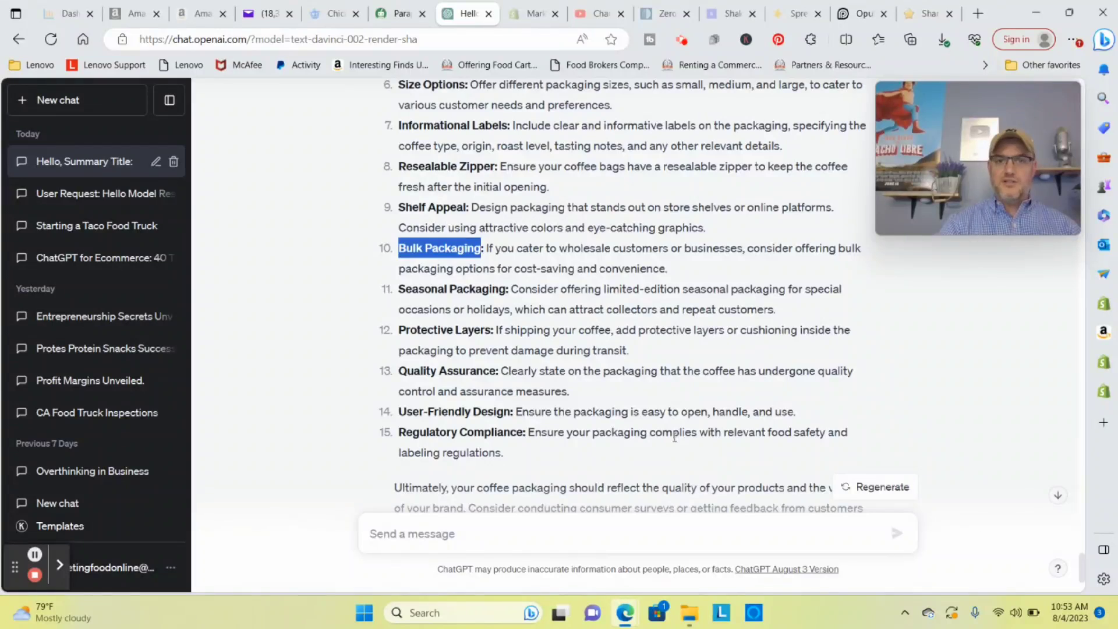
Draft the follow-up "great this is a great start to my business thank you , but what else would you reccommend for".
scroll(675, 437, "down", 3)
left_click(601, 533)
type("g")
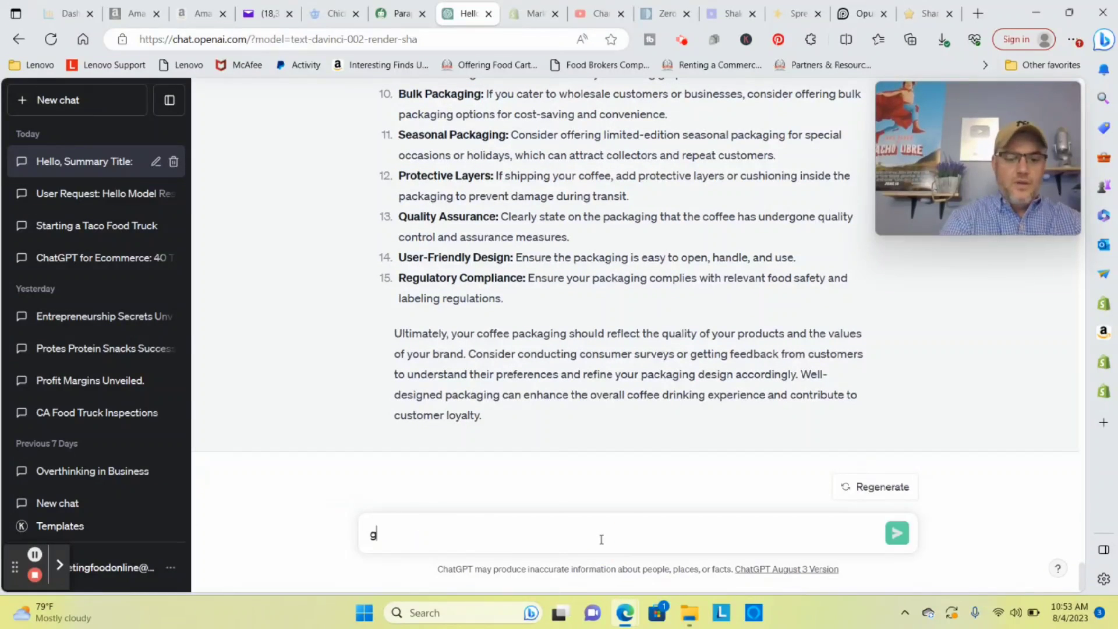
type("reat this is")
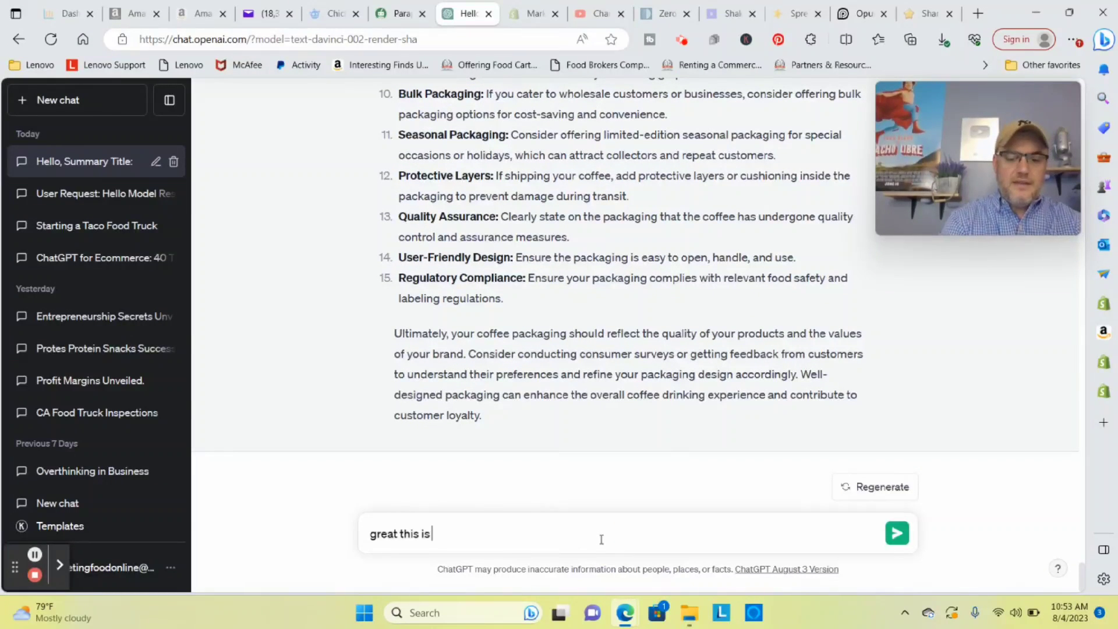
type(" a great start")
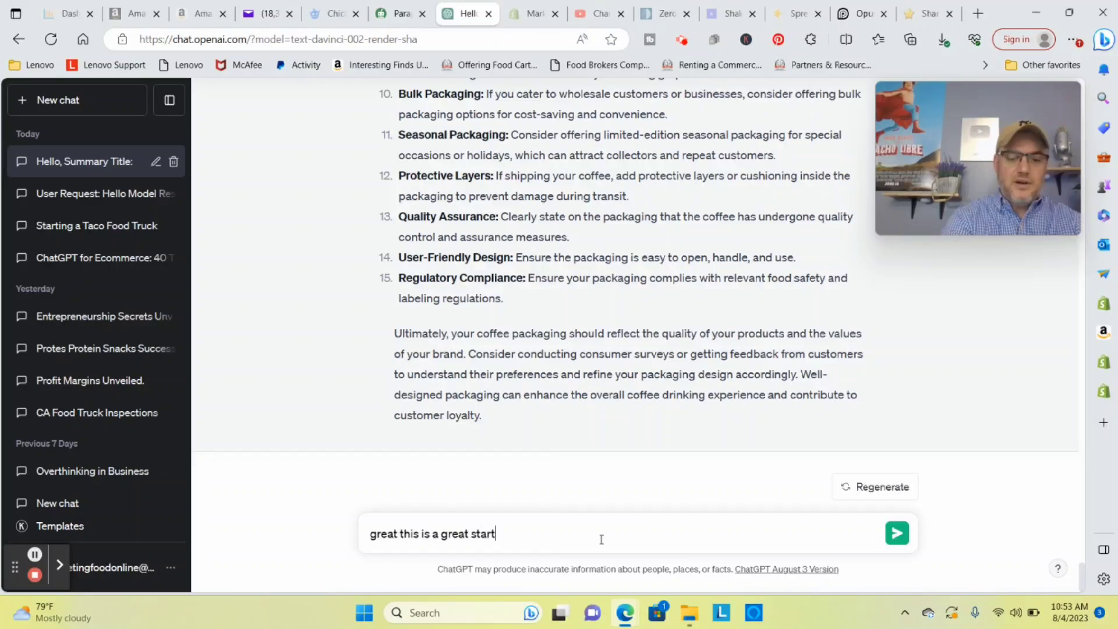
type(" to my business thank you")
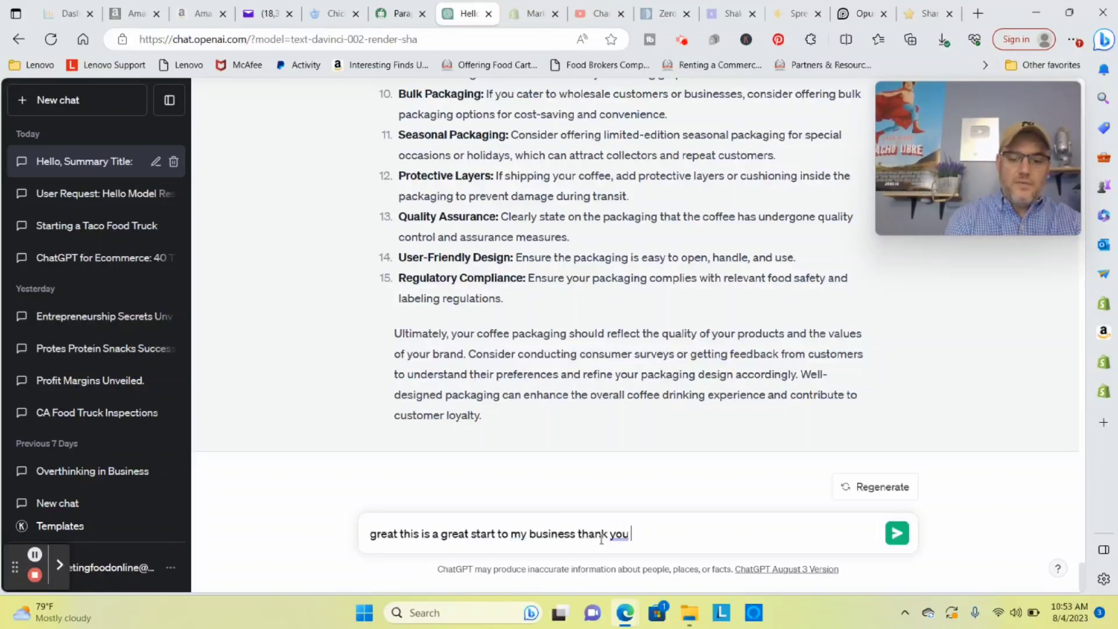
type(" , but what ")
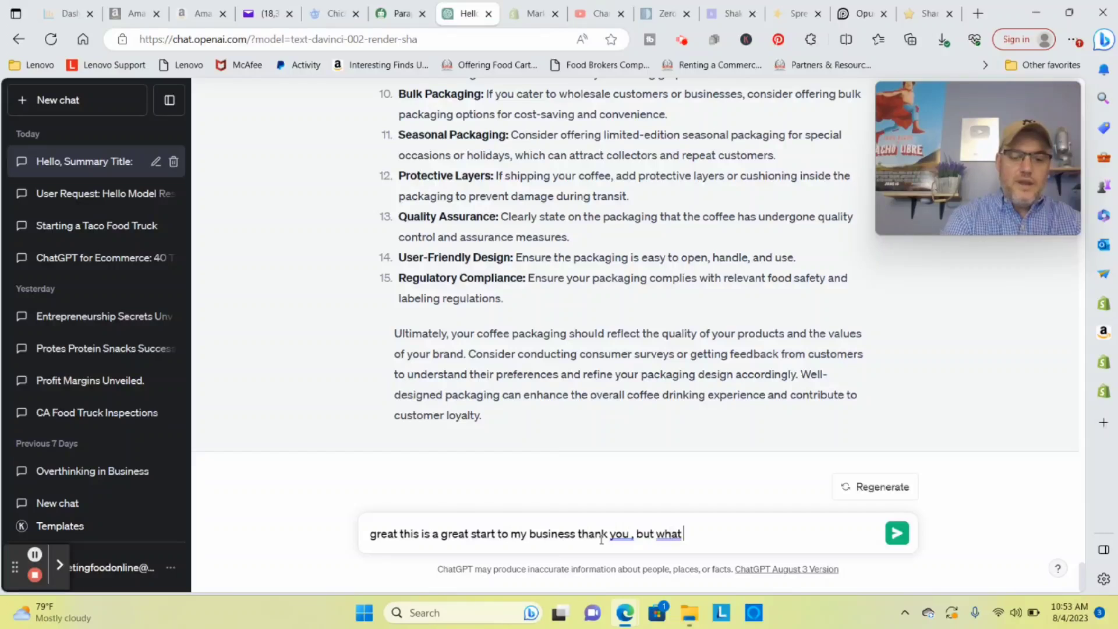
type("else would y")
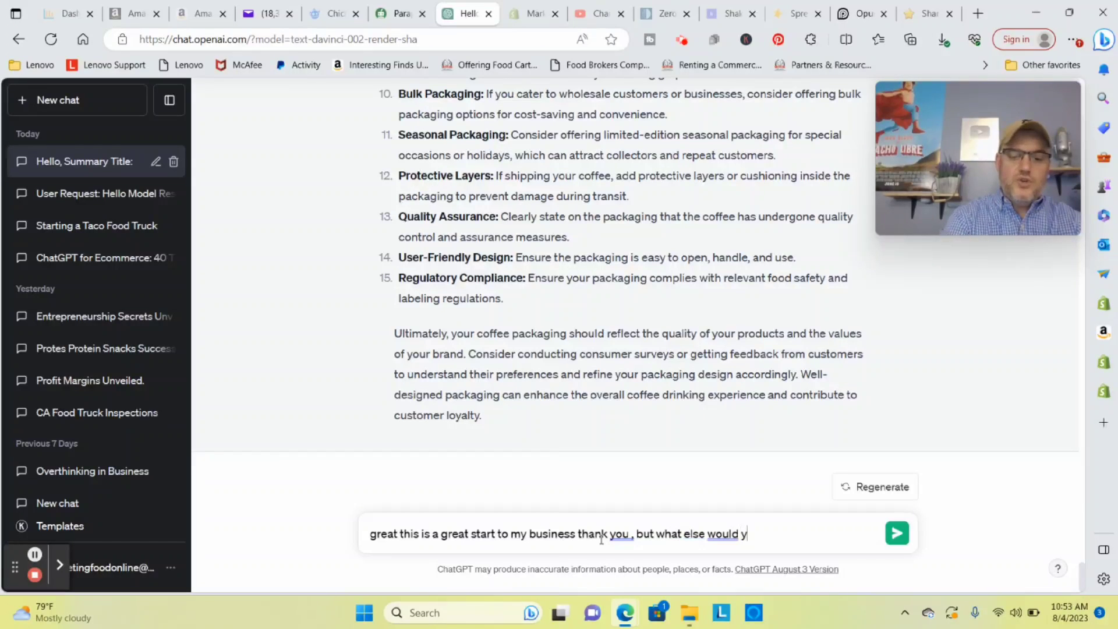
type("ou reccommend for")
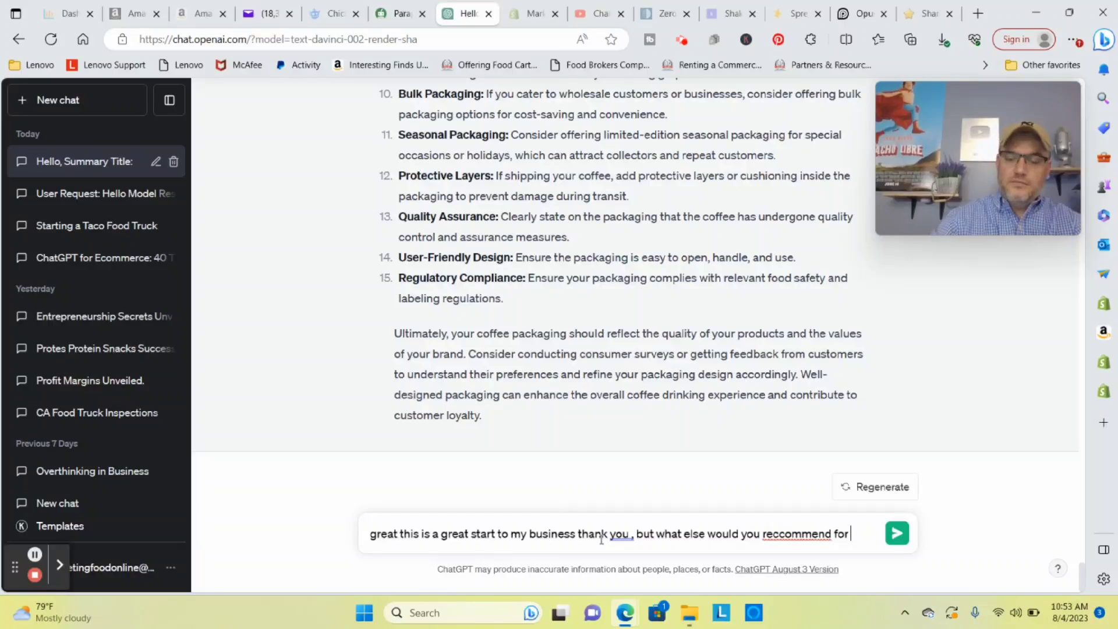
Correct the misspelled word to "recommend", complete the message with "me to know about coffee selling online" and send it.
left_click(798, 534)
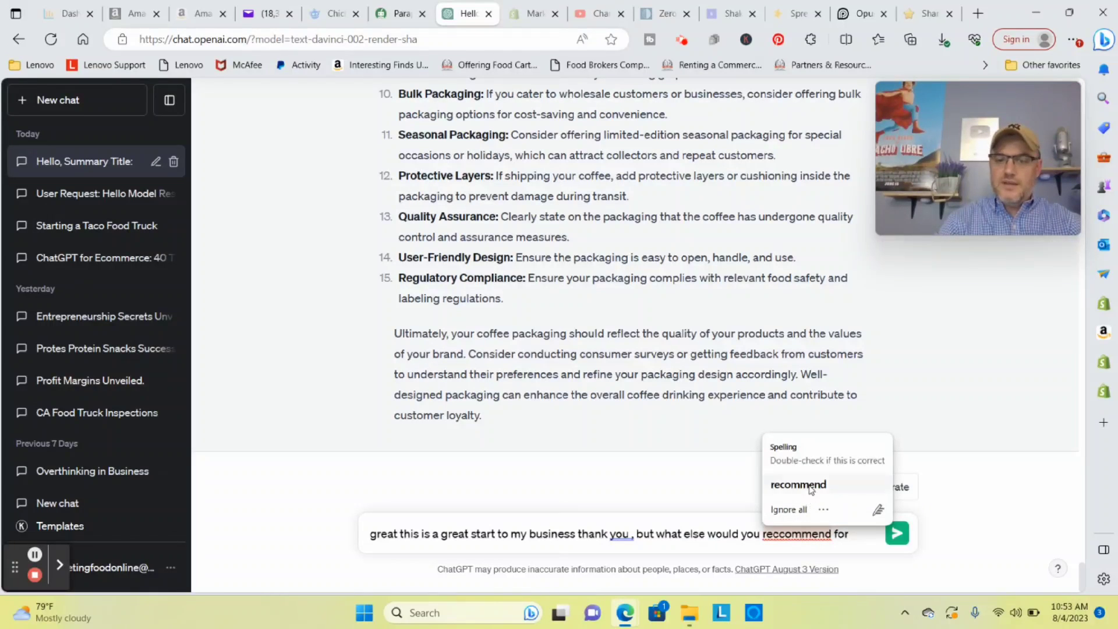
left_click(810, 487)
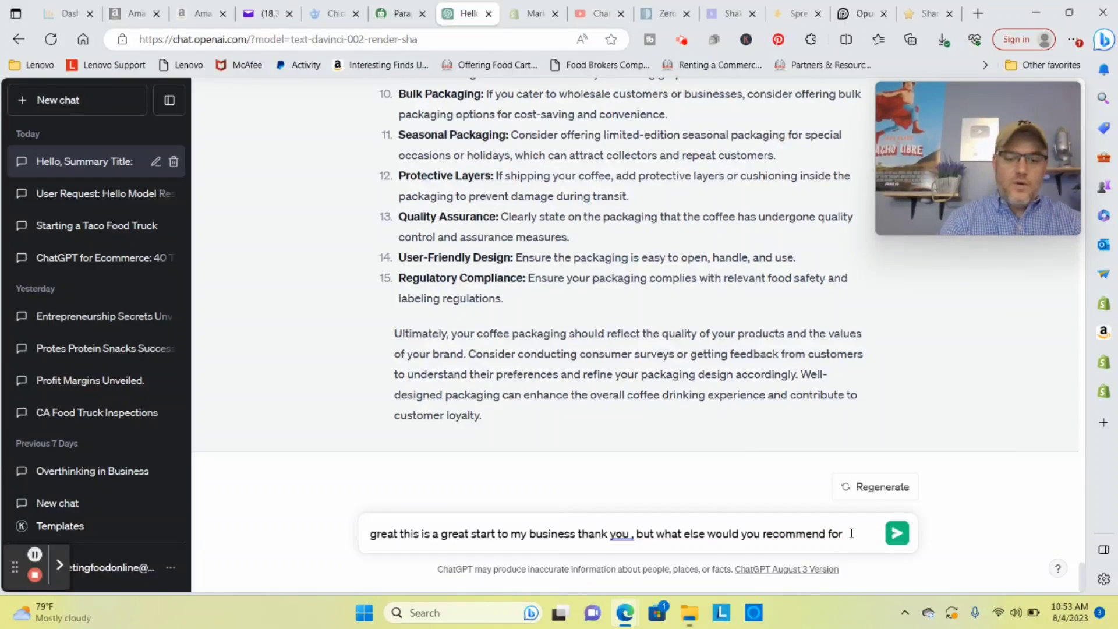
type("me to know")
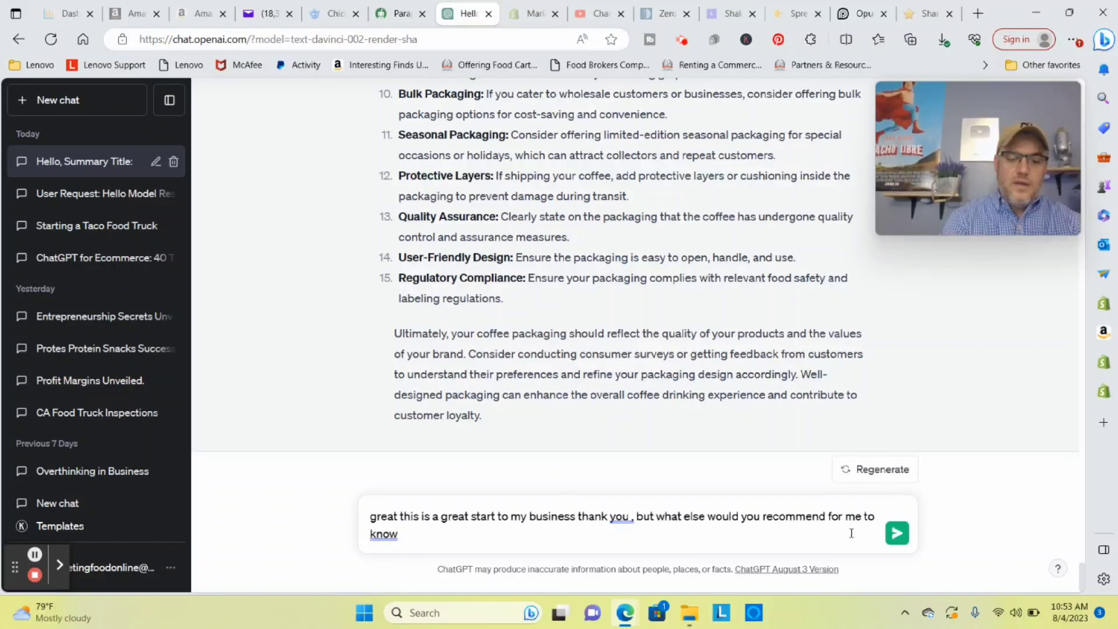
type(" about cof")
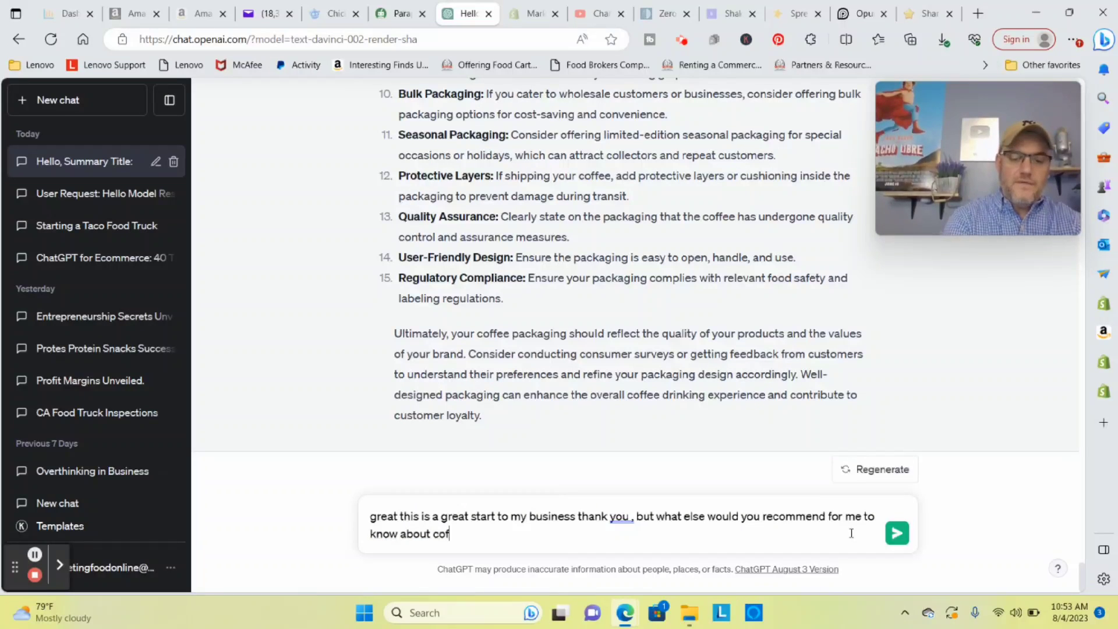
type("fee selling online")
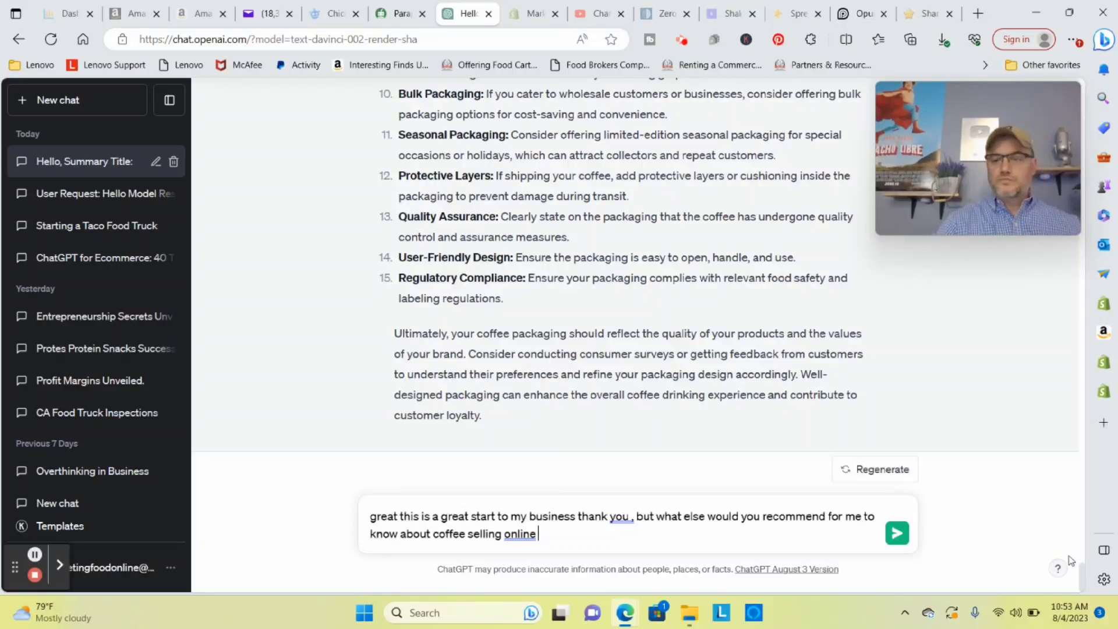
left_click(897, 534)
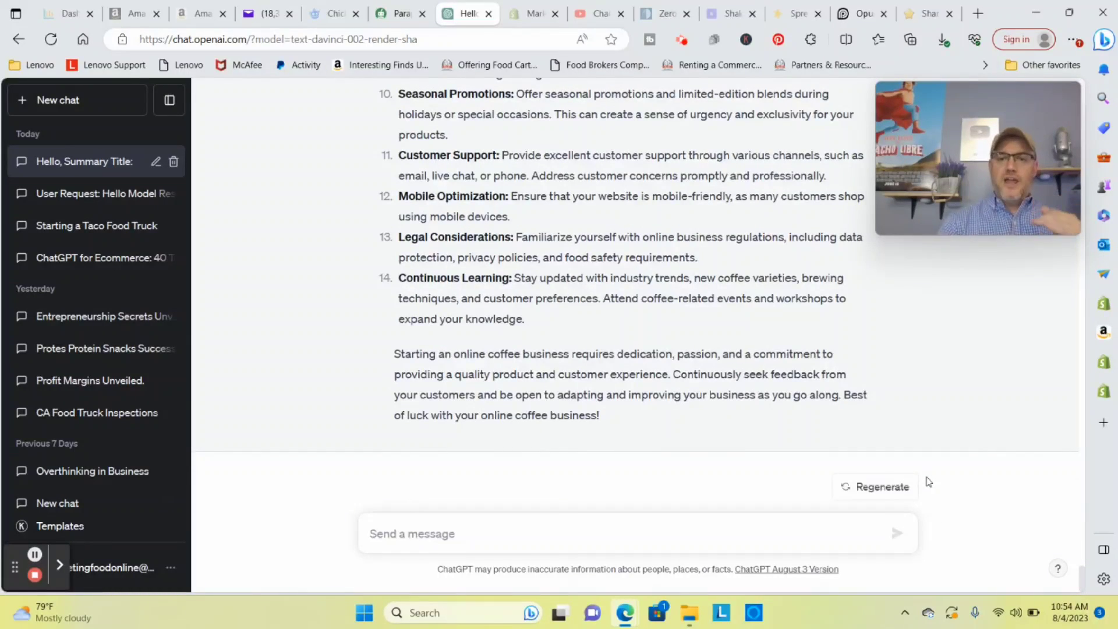
Highlight the Quality of Coffee, Customer Experience and Product Variety headings one after another in the answer about selling coffee online.
scroll(664, 417, "up", 5)
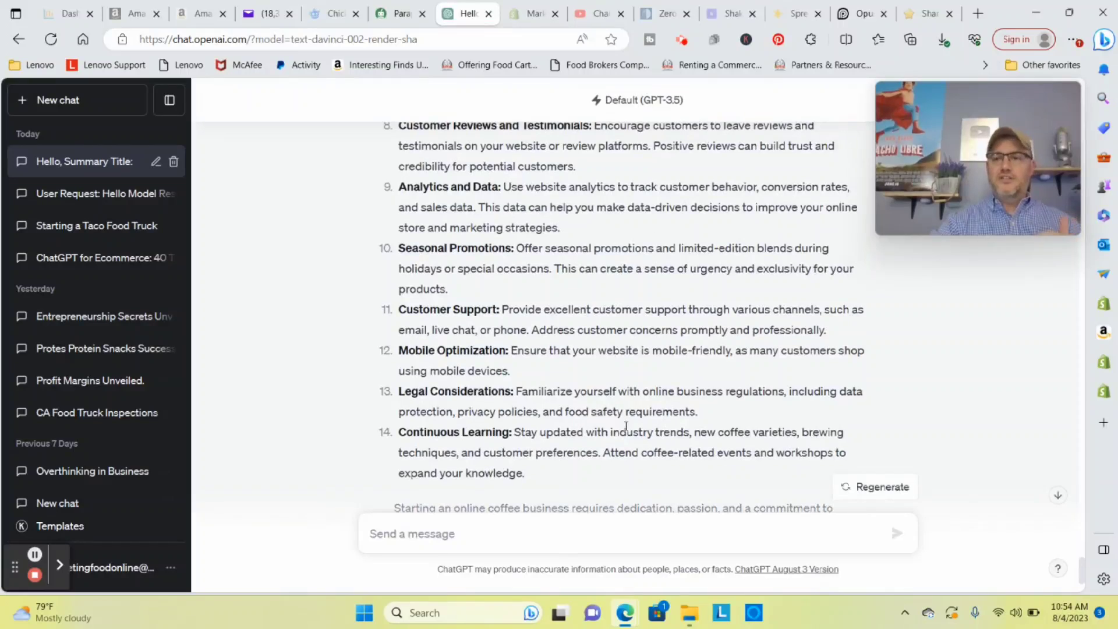
scroll(602, 402, "up", 1)
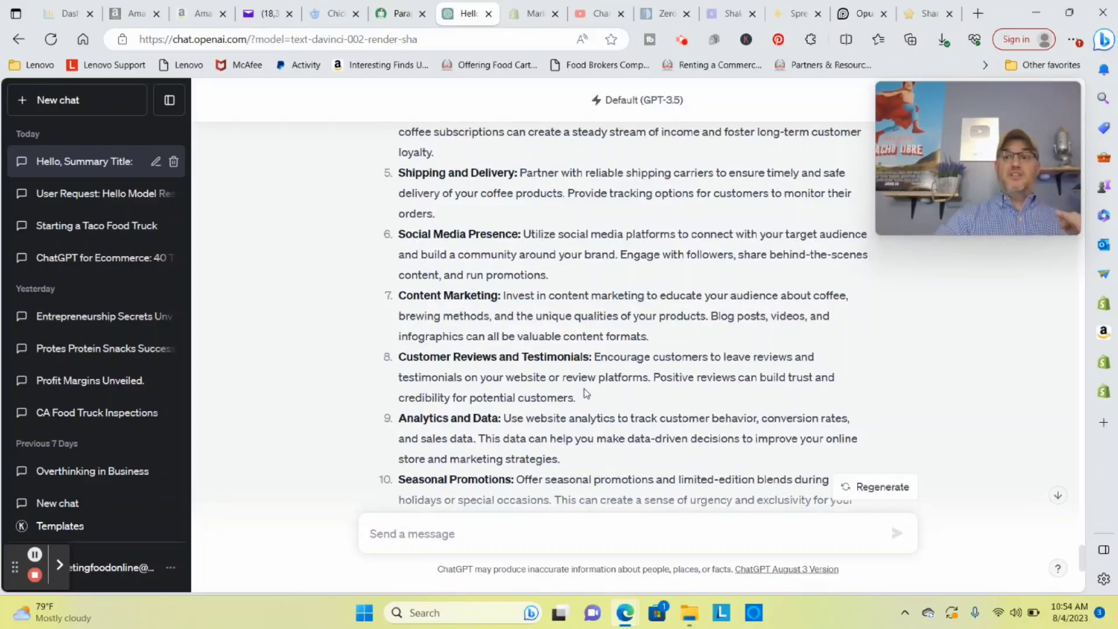
scroll(588, 373, "up", 5)
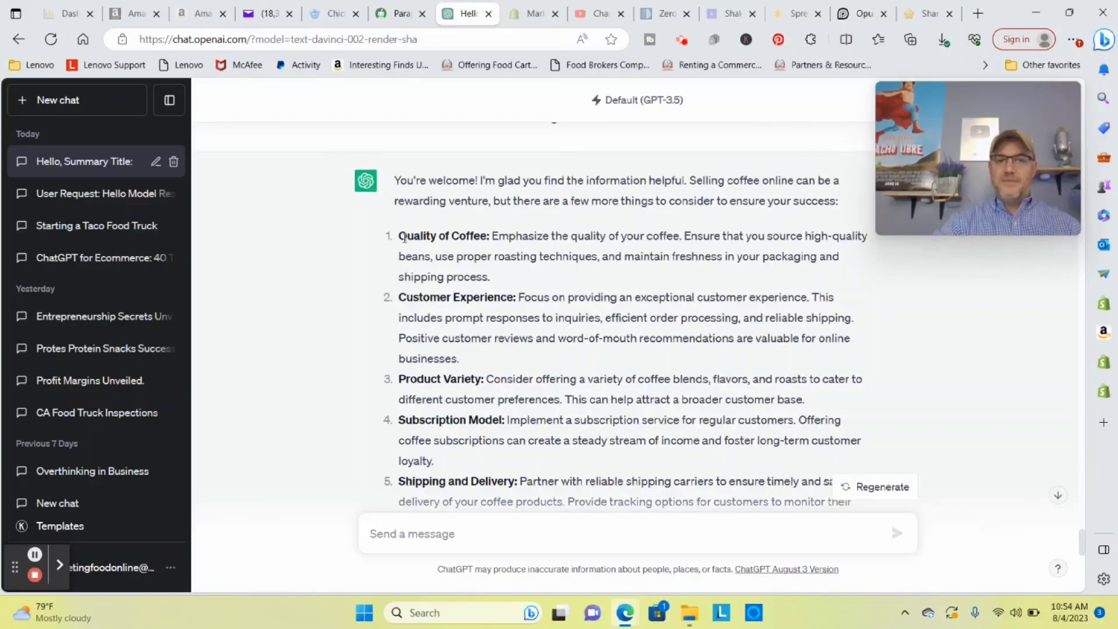
left_click_drag(400, 235, 491, 236)
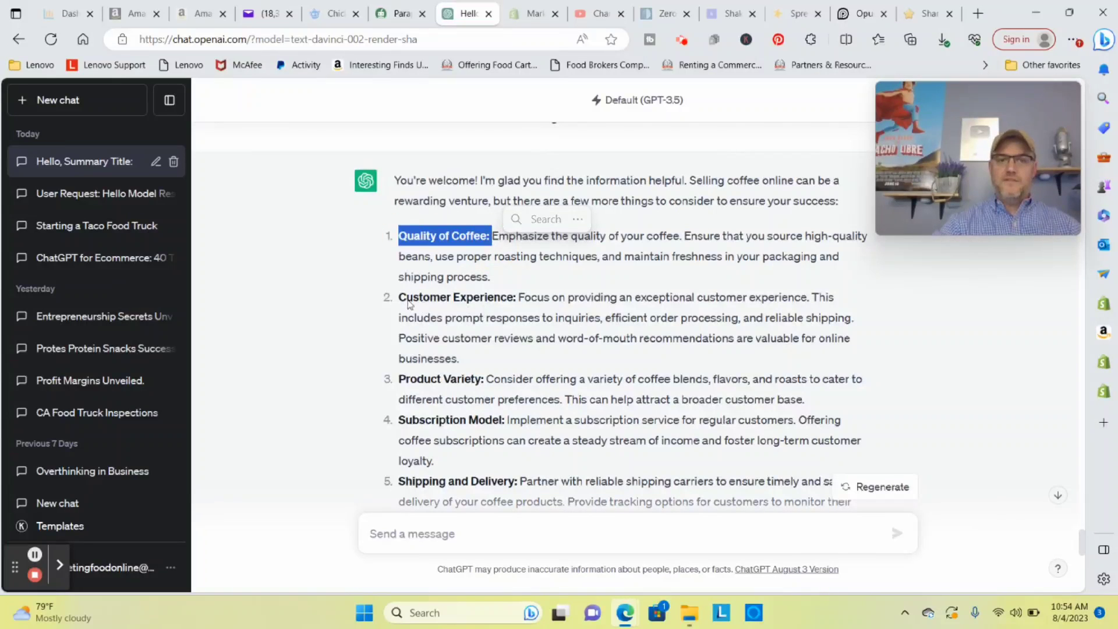
left_click_drag(400, 299, 531, 298)
scroll(434, 243, "down", 3)
left_click_drag(399, 225, 523, 228)
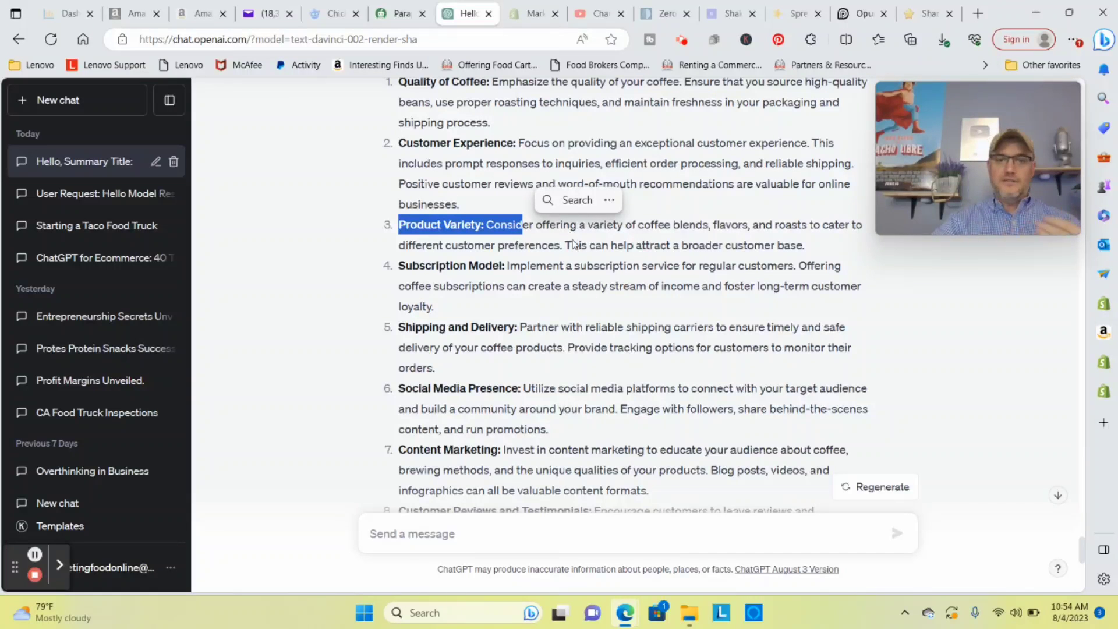
Highlight the Subscription Model, Shipping and Delivery and Social Media Presence headings one after another, then view the remaining points.
left_click_drag(399, 265, 520, 267)
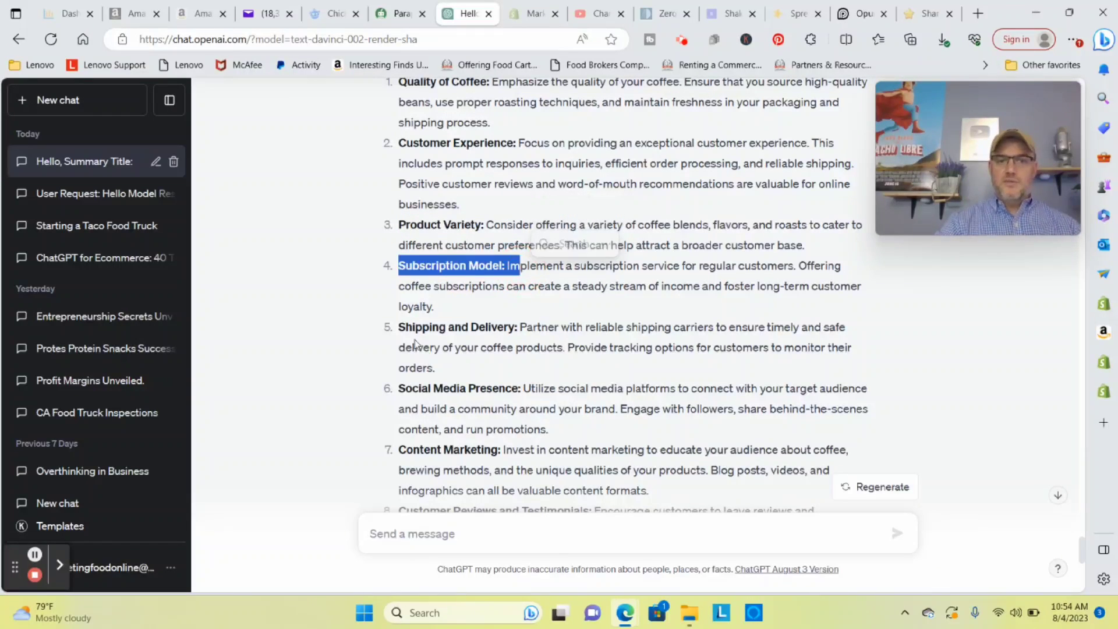
left_click_drag(399, 327, 526, 327)
scroll(526, 327, "down", 3)
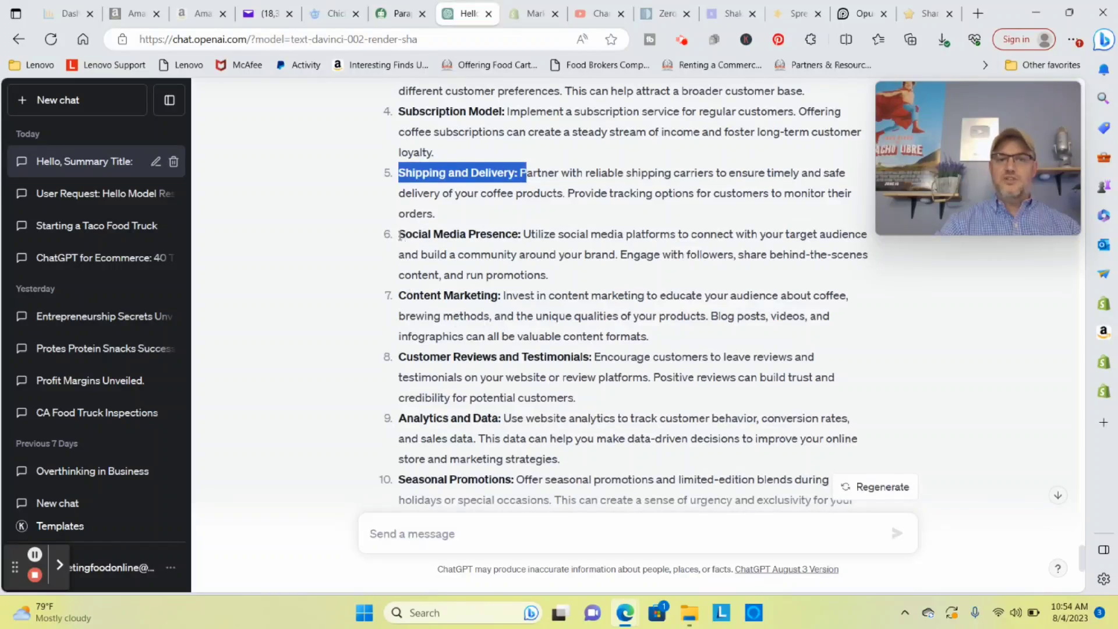
left_click_drag(399, 234, 531, 235)
scroll(535, 245, "down", 3)
Ask "what platforms online would you say are the best and why?" as a follow-up message and send it.
left_click(542, 528)
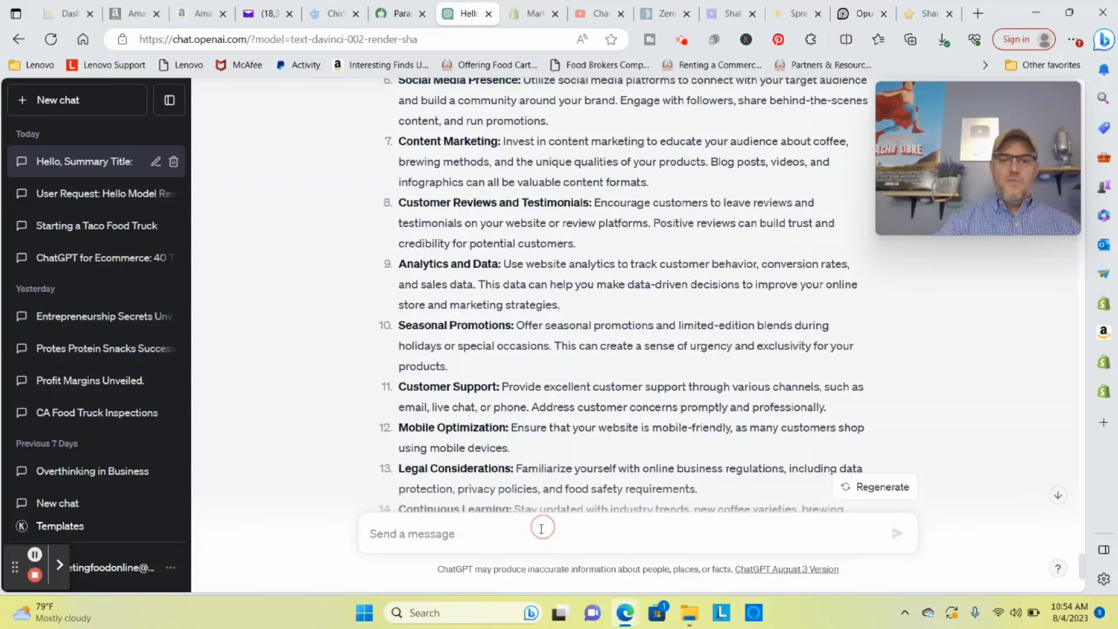
left_click(534, 533)
type("w")
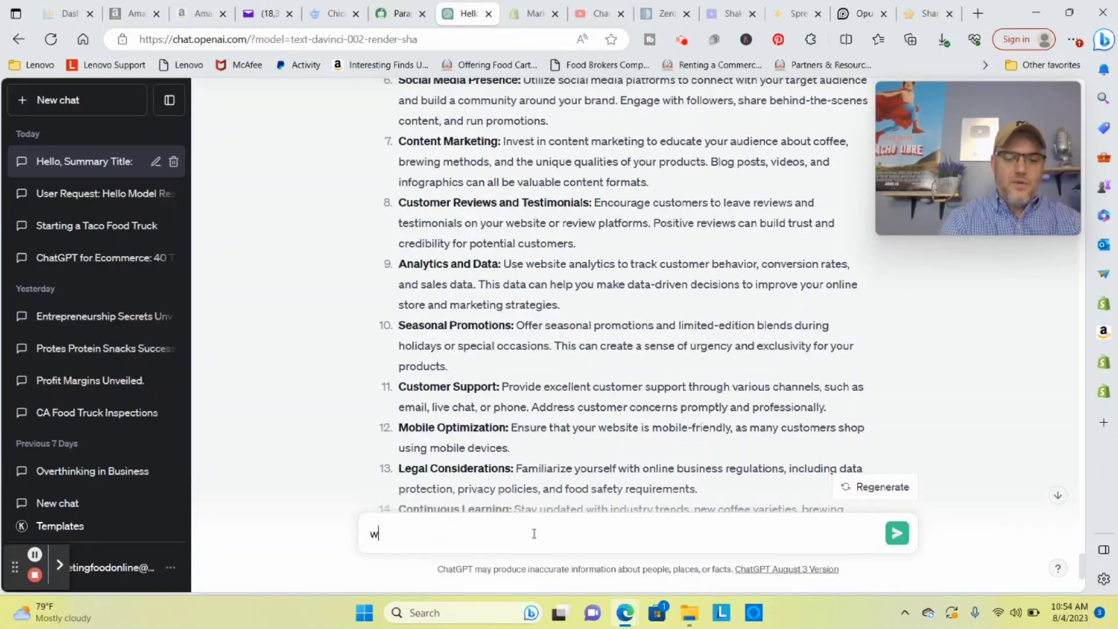
type("hat platforms on")
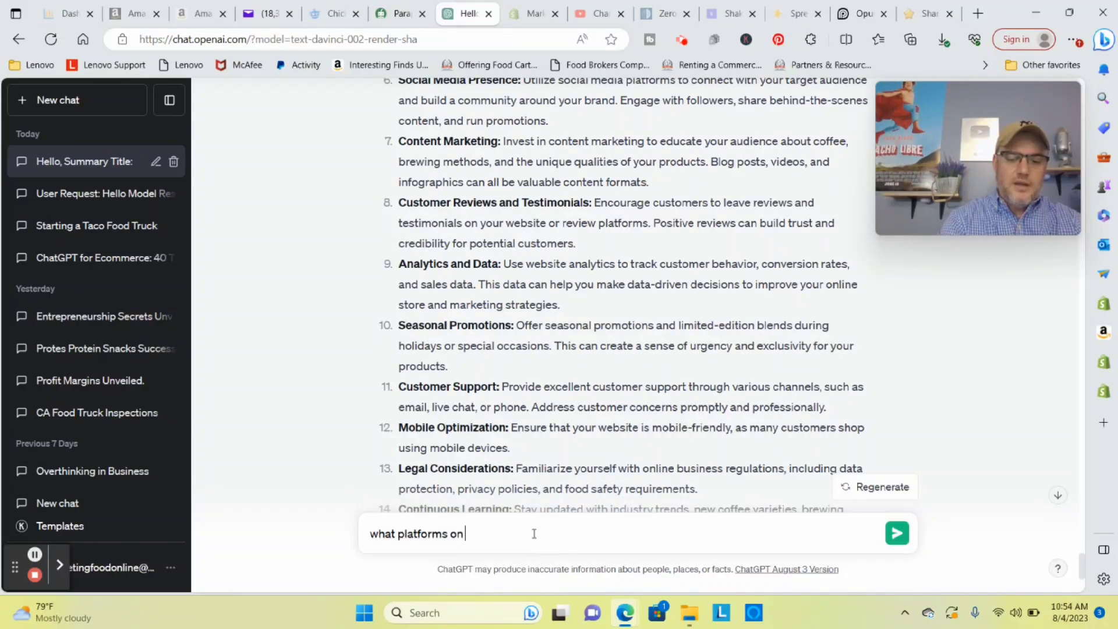
type("line ")
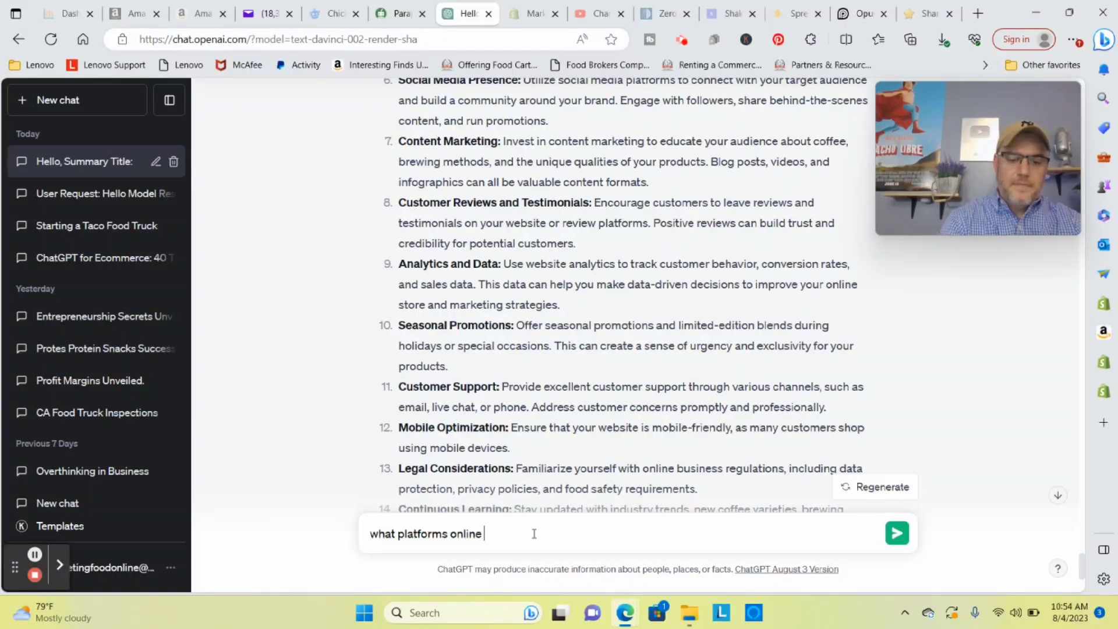
type("would you")
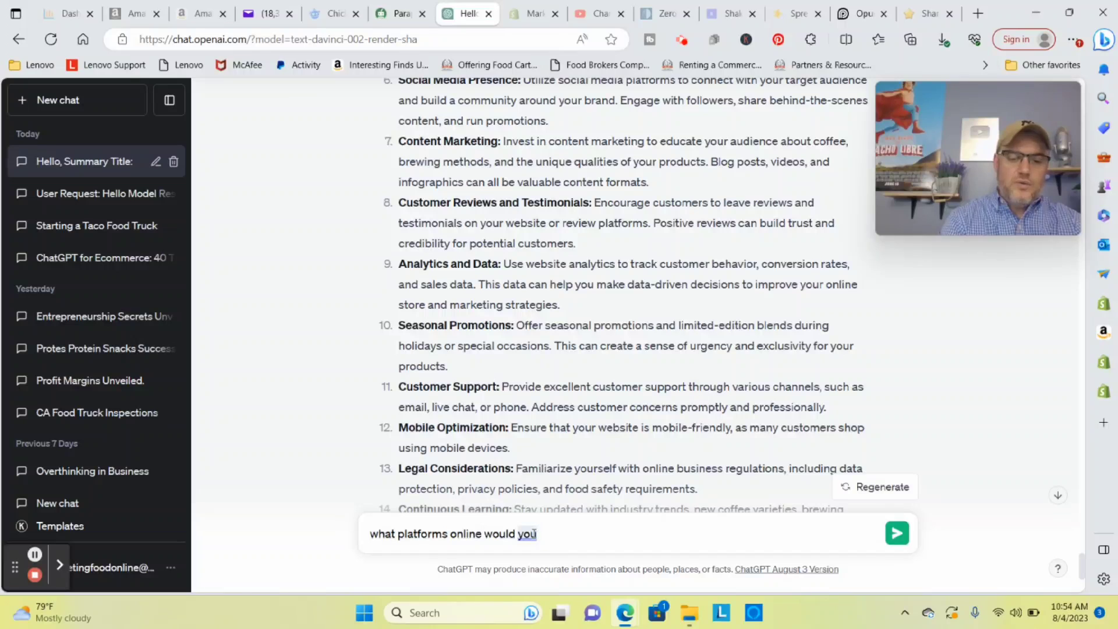
type(" say are the best and why?")
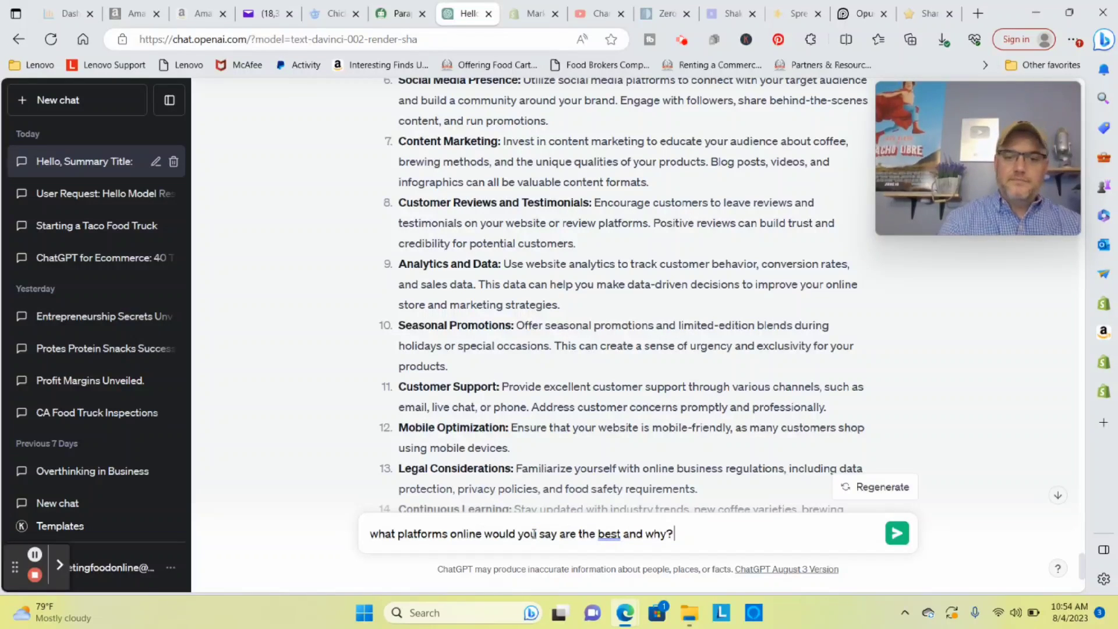
left_click(900, 534)
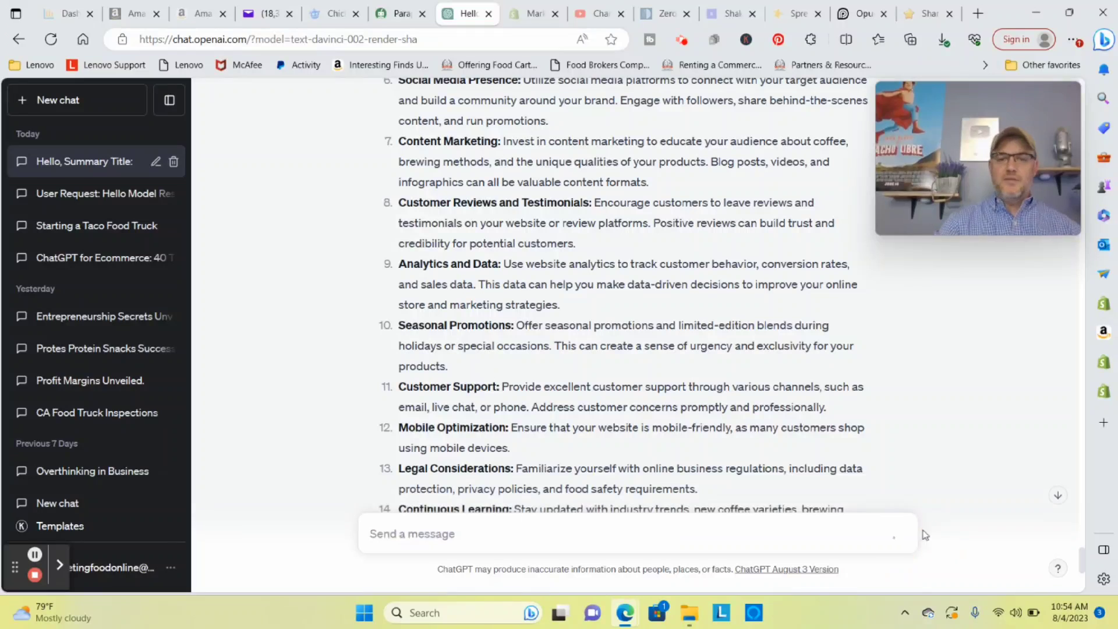
Highlight the Social Media, Etsy and Amazon Marketplace headings one after another in the new answer about online platforms.
left_click(1060, 494)
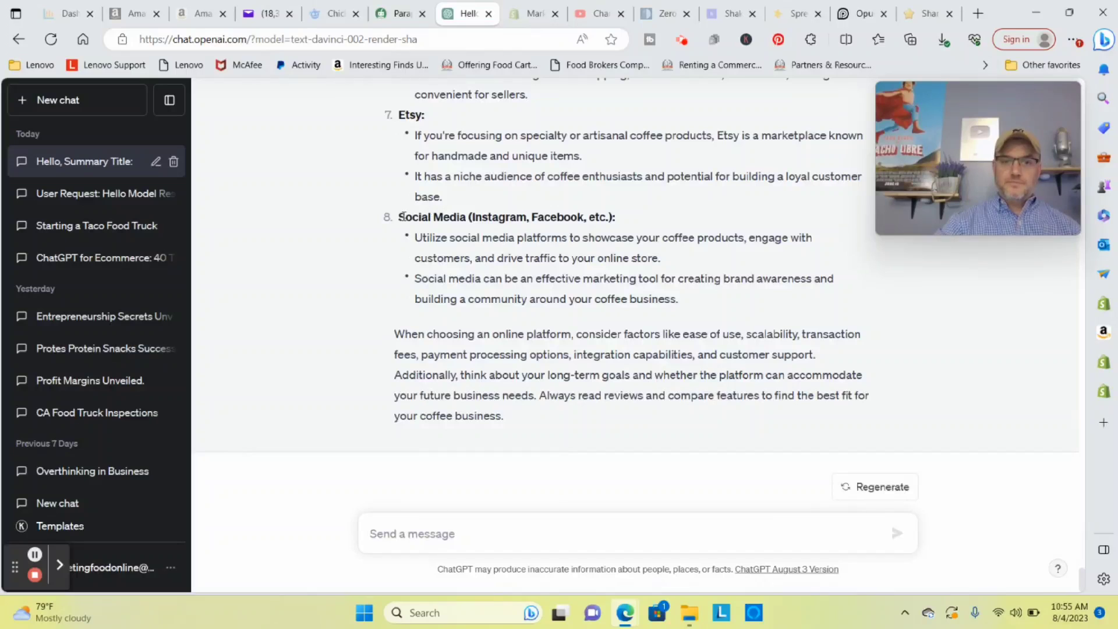
left_click_drag(403, 217, 629, 214)
scroll(646, 223, "up", 4)
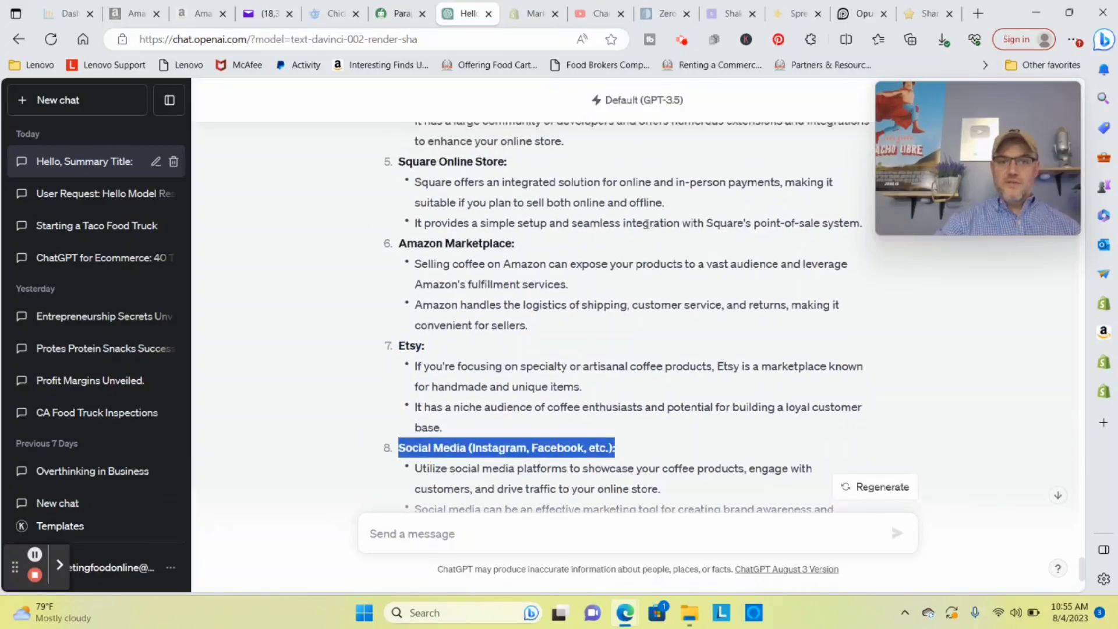
triple_click(437, 344)
triple_click(527, 244)
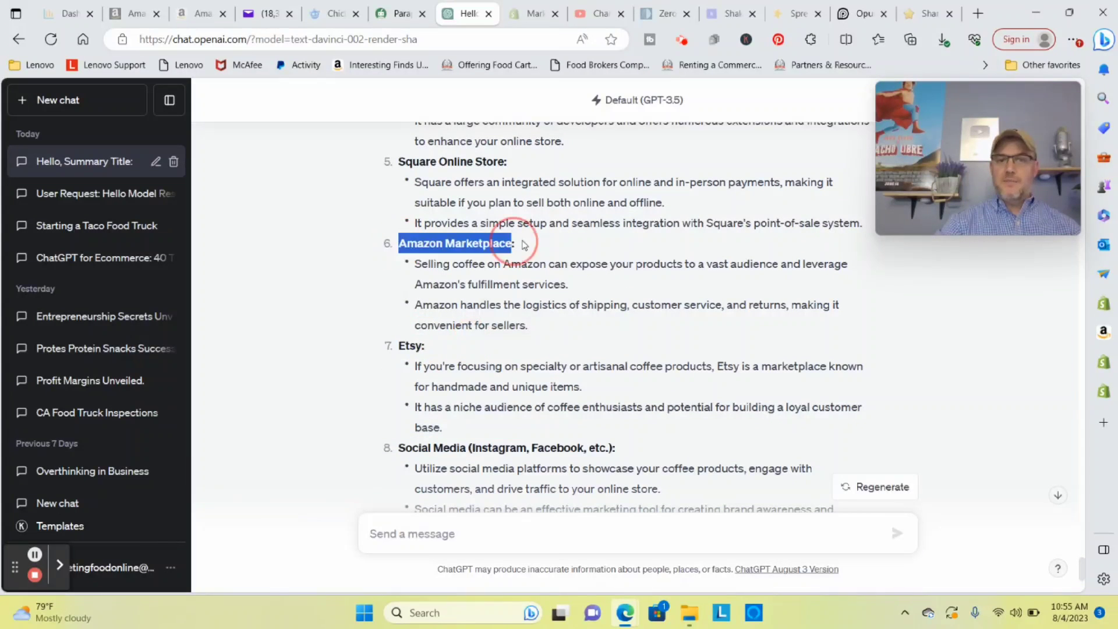
Highlight the Square Online Store heading and the WooCommerce (WordPress Plugin) heading in the platform list.
scroll(532, 245, "up", 2)
scroll(532, 245, "up", 1)
left_click_drag(508, 316, 406, 317)
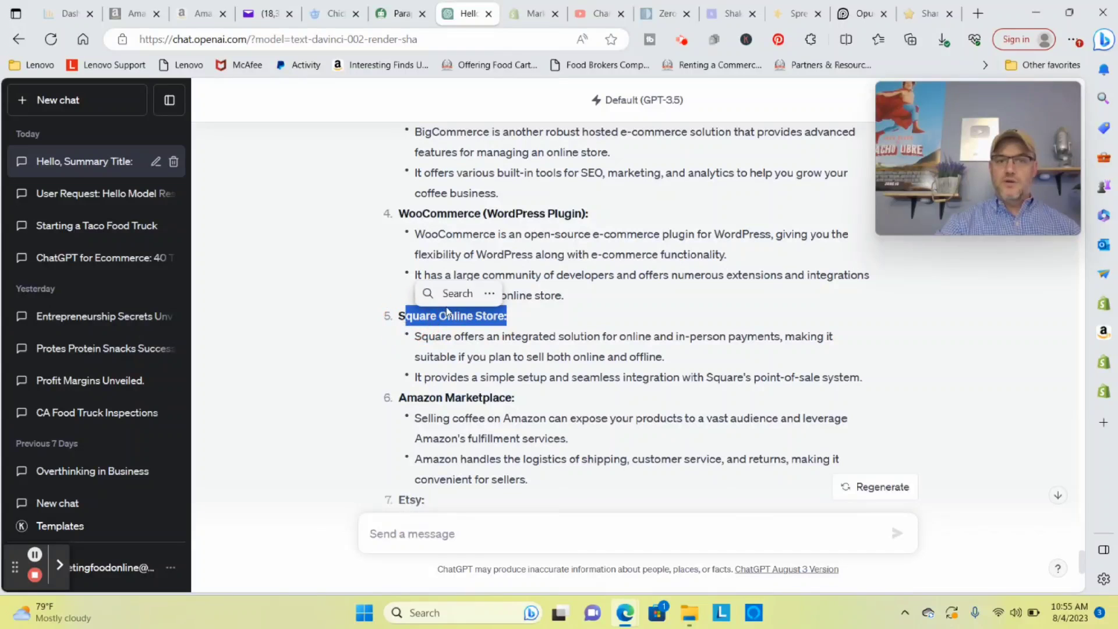
left_click(390, 251)
left_click_drag(411, 213, 605, 216)
Highlight the BigCommerce heading and its two description points, then go back to the earlier list of coffee business names.
scroll(583, 233, "up", 5)
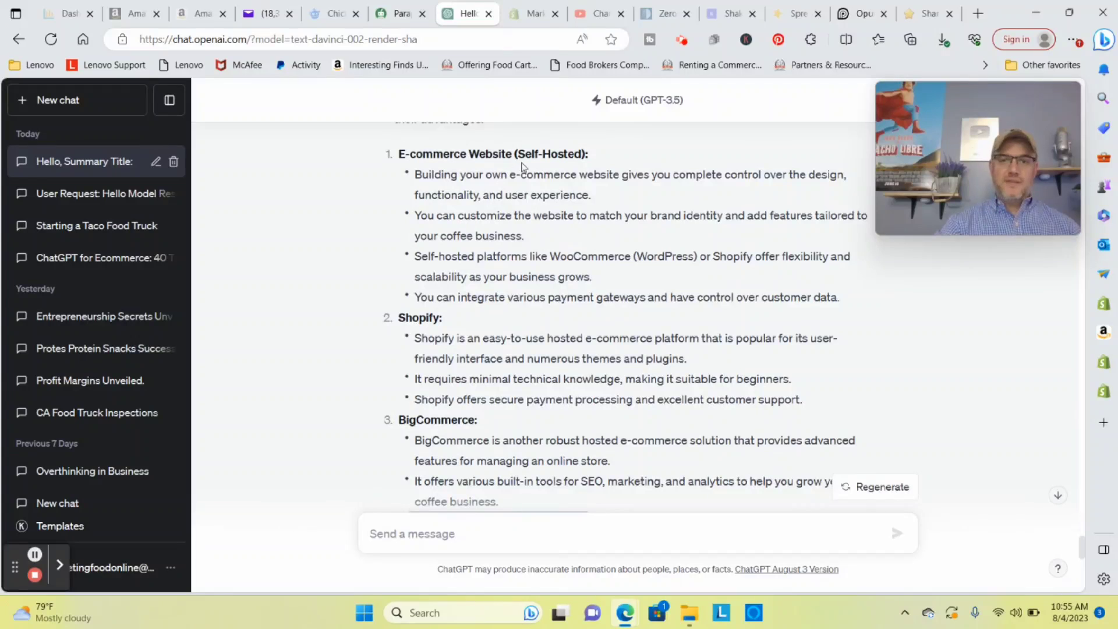
scroll(567, 151, "up", 2)
scroll(528, 243, "down", 5)
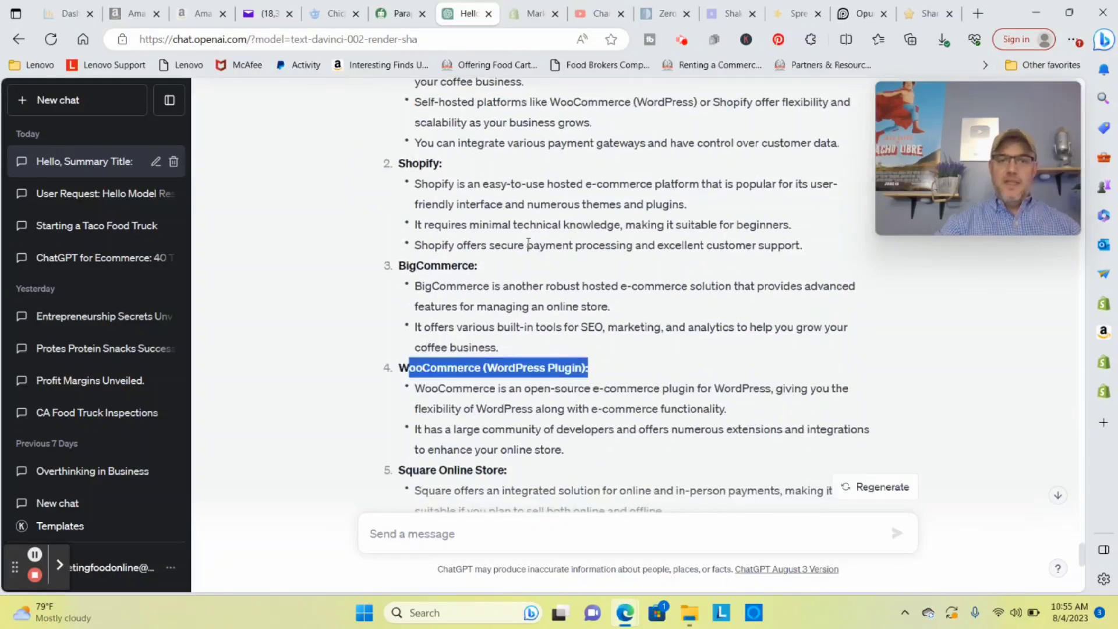
left_click_drag(406, 266, 492, 266)
left_click(349, 317)
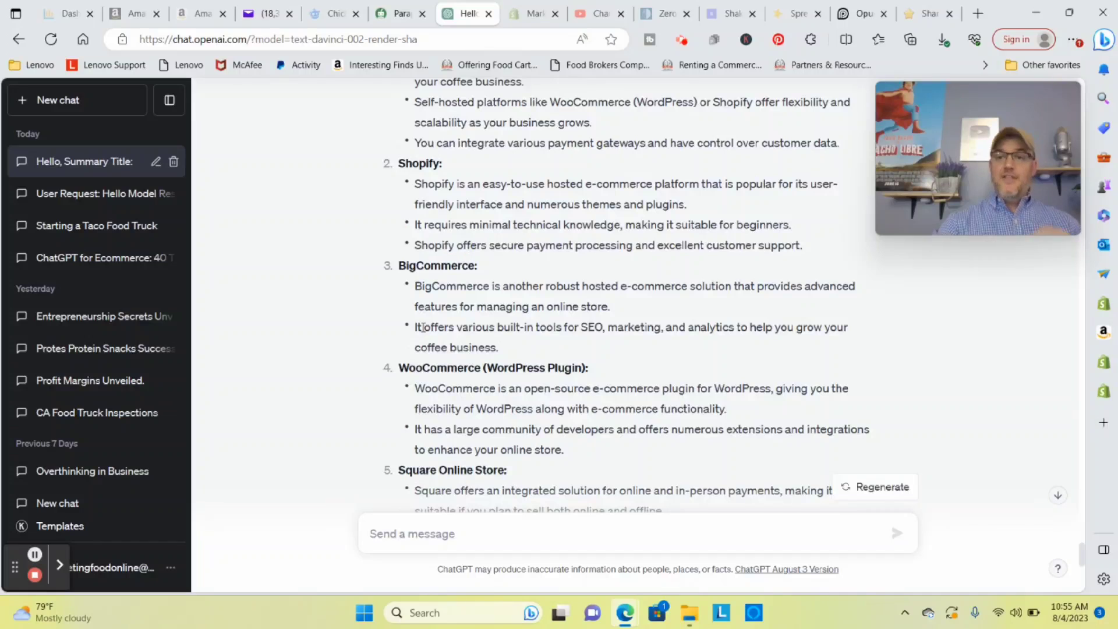
left_click_drag(424, 285, 618, 339)
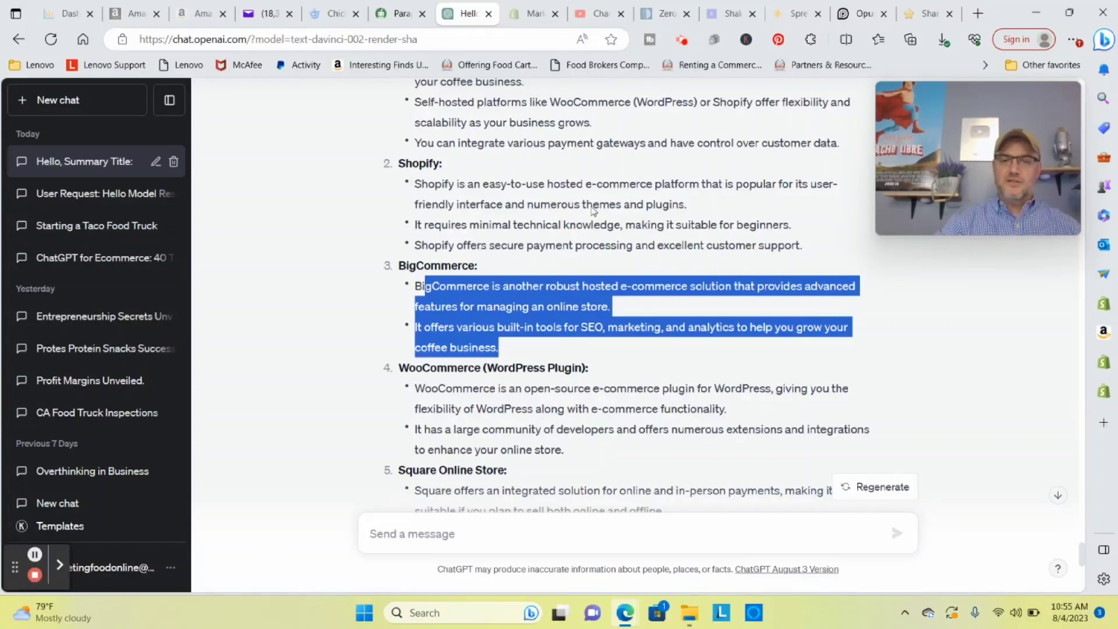
scroll(562, 325, "up", 20)
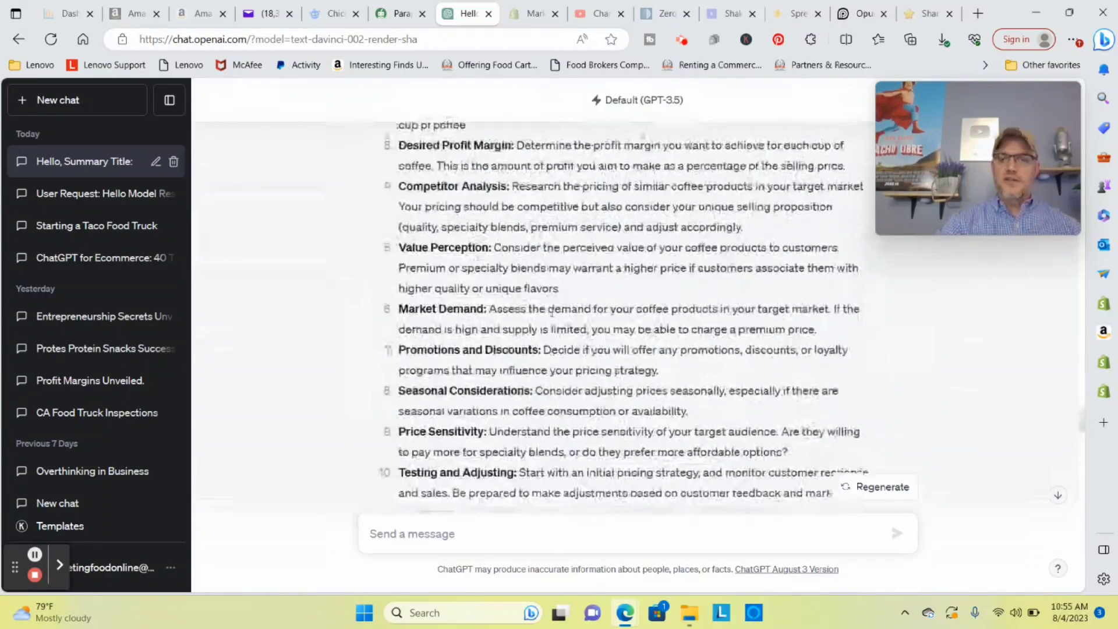
scroll(552, 314, "up", 20)
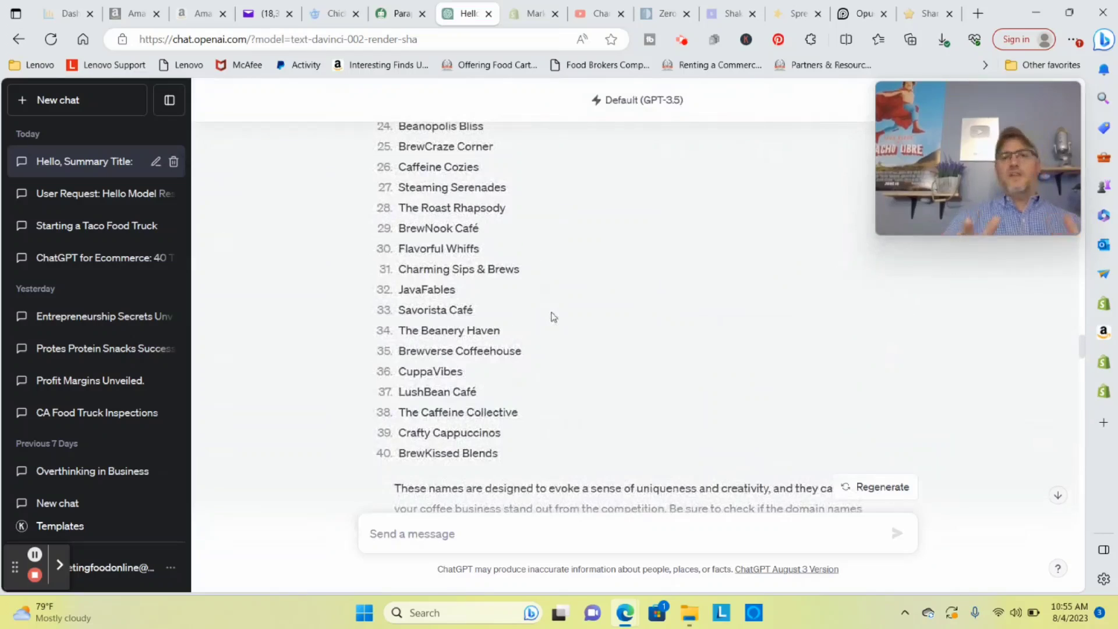